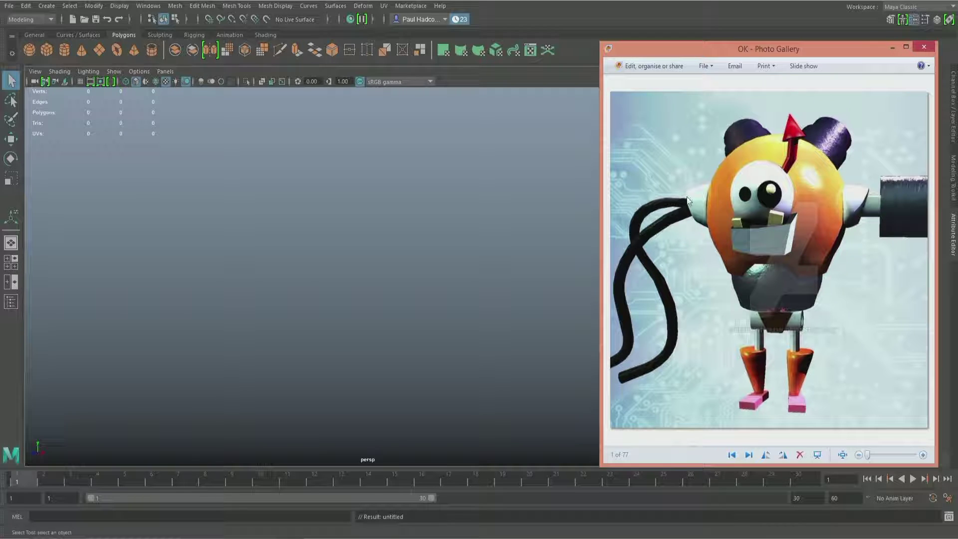
# - Create a polygon sphere for the robot's body and compare it with the reference picture
pyautogui.click(31, 50)
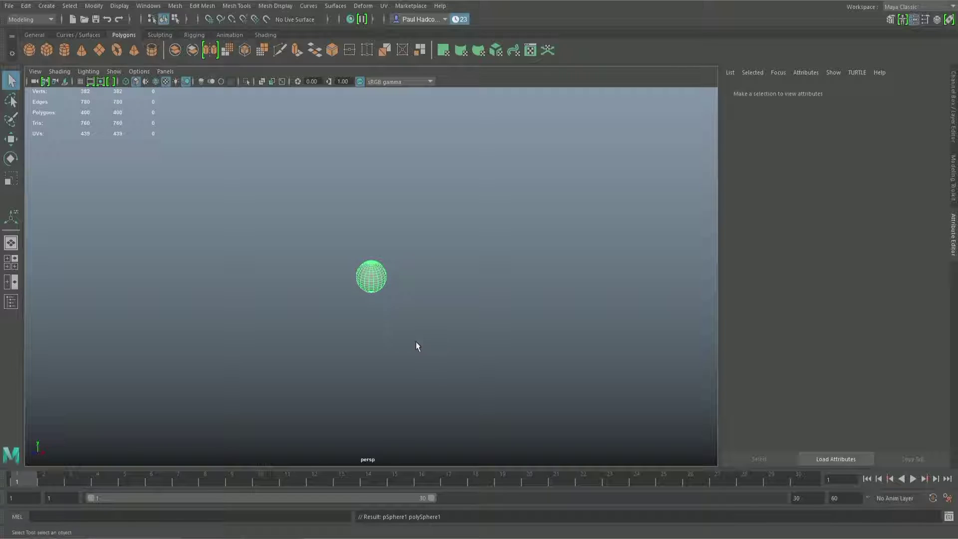
pyautogui.scroll(2, 452, 430)
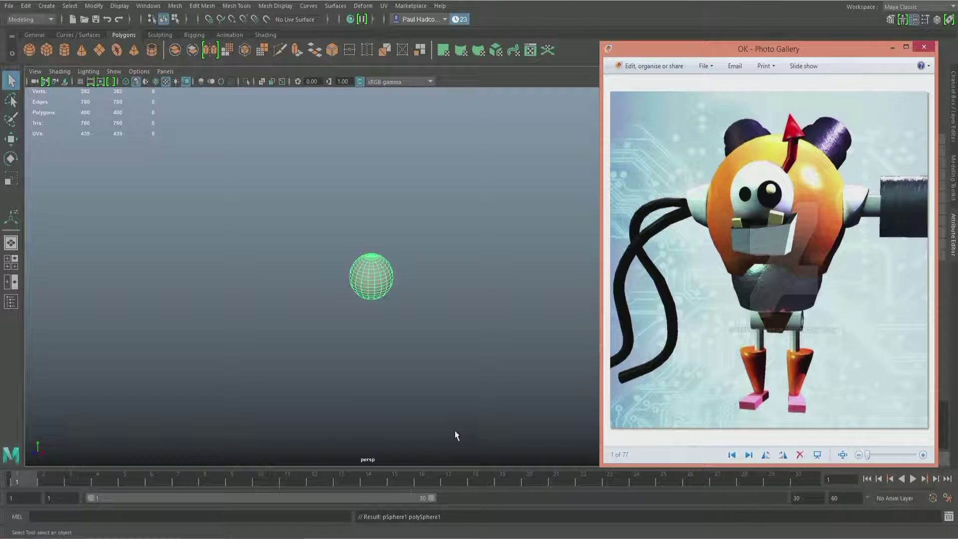
pyautogui.scroll(1, 413, 351)
pyautogui.scroll(5, 413, 352)
pyautogui.keyDown('alt'); pyautogui.moveTo(429, 364); pyautogui.dragTo(434, 340); pyautogui.keyUp('alt')
pyautogui.hotkey('alt', 'Tab')
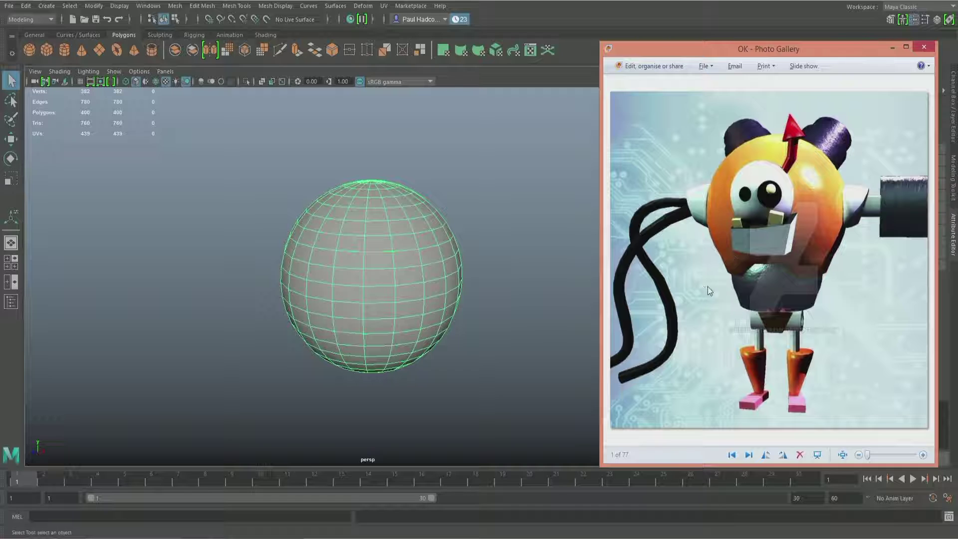
pyautogui.keyDown('alt'); pyautogui.moveTo(381, 282); pyautogui.dragTo(366, 366); pyautogui.keyUp('alt')
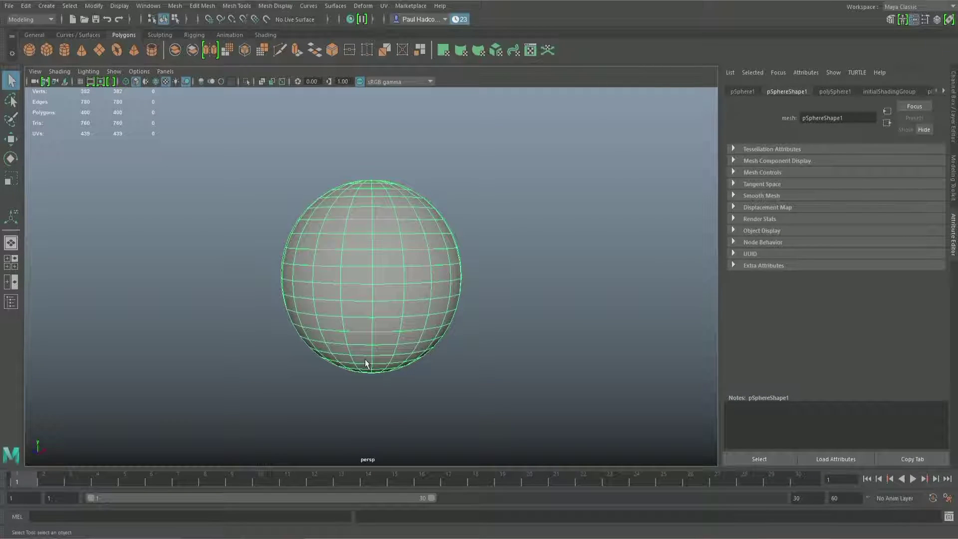
# - Select the vertices in roughly the lower third of the sphere and scale them vertically into a flat base
pyautogui.moveTo(392, 279); pyautogui.dragTo(334, 253, button='right')
pyautogui.click(388, 283)
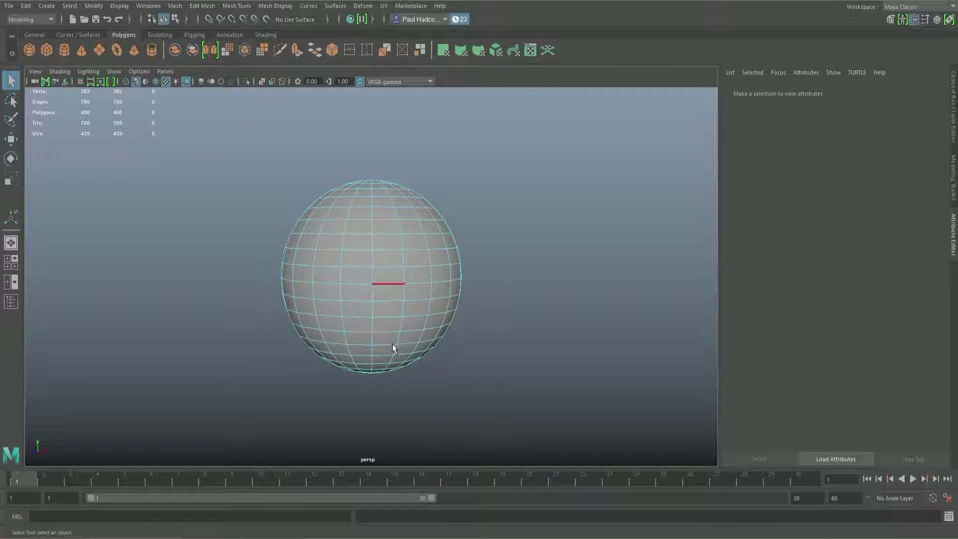
pyautogui.press('F9')
pyautogui.moveTo(268, 319); pyautogui.dragTo(545, 397)
pyautogui.keyDown('alt'); pyautogui.moveTo(429, 370); pyautogui.dragTo(406, 344); pyautogui.keyUp('alt')
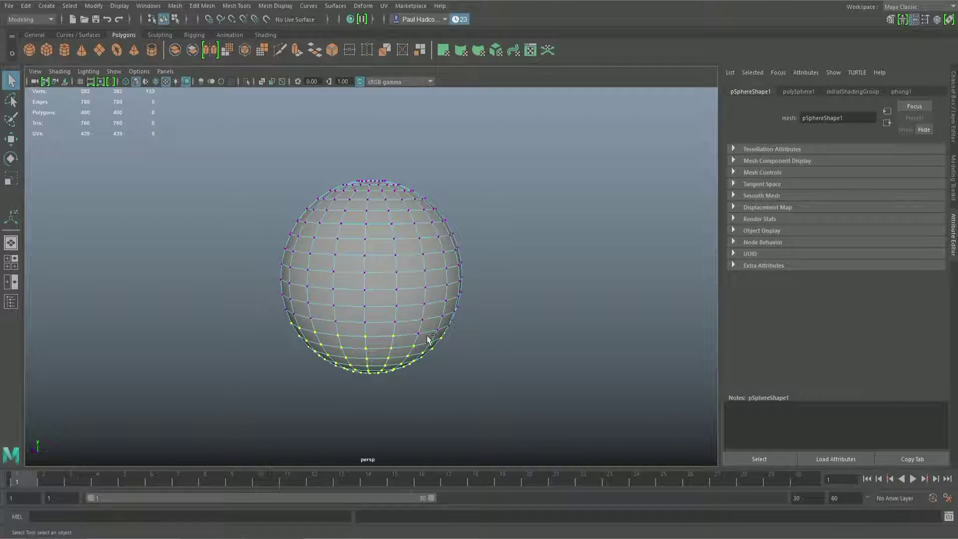
pyautogui.keyDown('alt'); pyautogui.moveTo(449, 324); pyautogui.dragTo(372, 336); pyautogui.keyUp('alt')
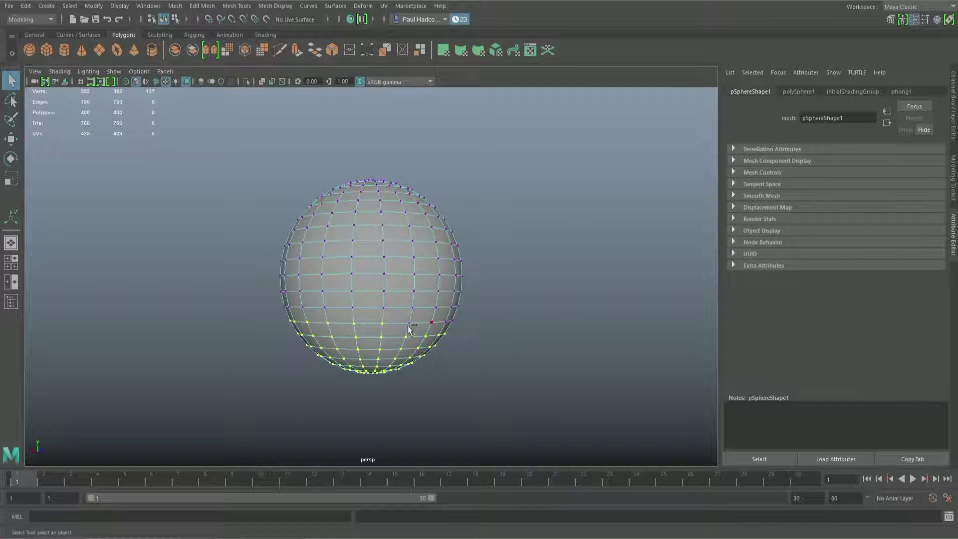
pyautogui.keyDown('alt'); pyautogui.moveTo(460, 349); pyautogui.dragTo(365, 342); pyautogui.keyUp('alt')
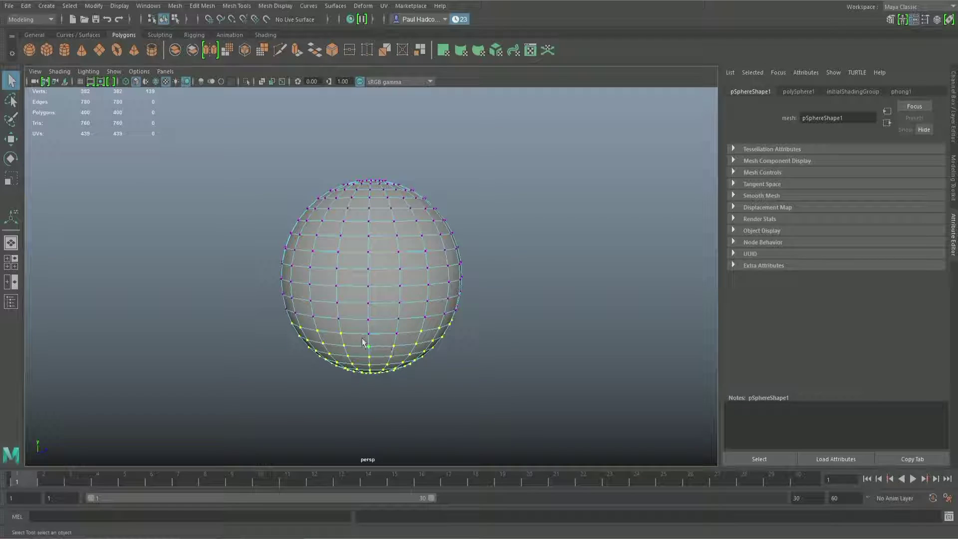
pyautogui.keyDown('alt'); pyautogui.moveTo(421, 377); pyautogui.dragTo(381, 366); pyautogui.keyUp('alt')
pyautogui.press('e')
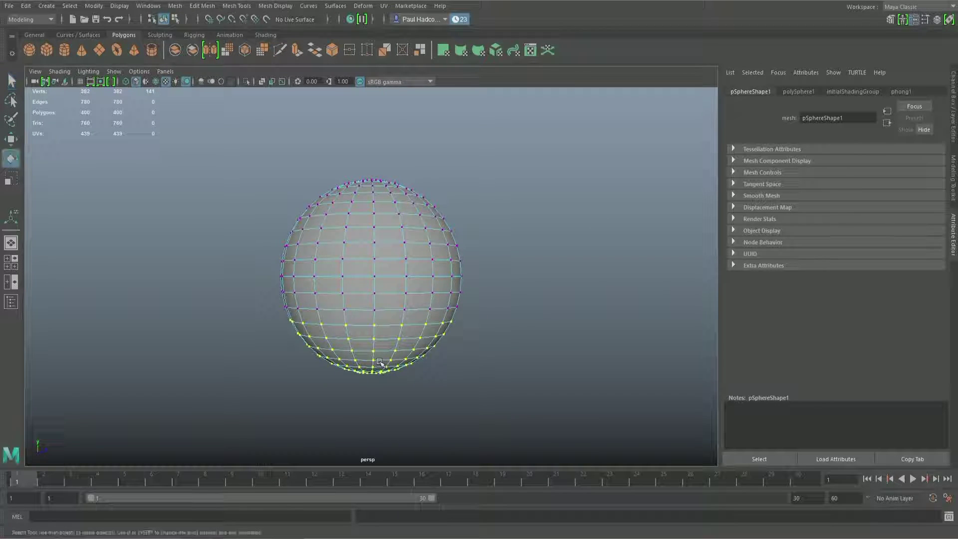
pyautogui.press('r')
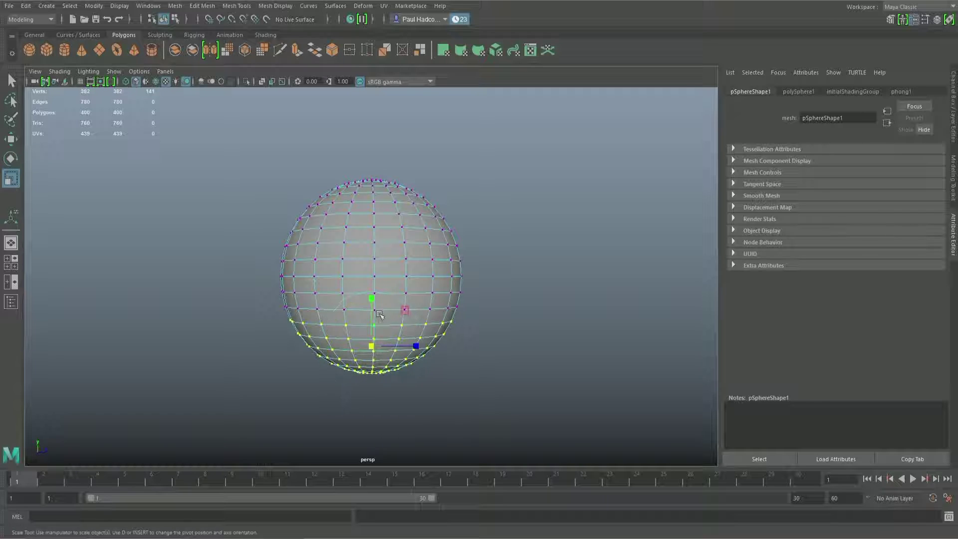
pyautogui.moveTo(371, 301); pyautogui.dragTo(395, 387)
pyautogui.moveTo(371, 301); pyautogui.dragTo(436, 355)
# - Switch to an enlarged front view of the flattened sphere
pyautogui.press('space')
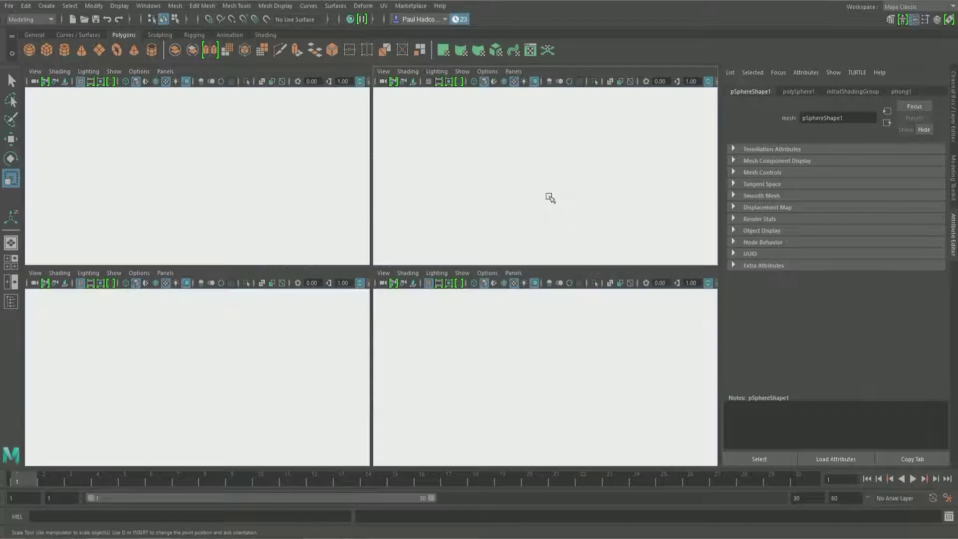
pyautogui.press('space')
pyautogui.press('space')
pyautogui.press('space')
pyautogui.scroll(5, 301, 362)
pyautogui.click(369, 301)
pyautogui.moveTo(378, 333); pyautogui.dragTo(378, 363)
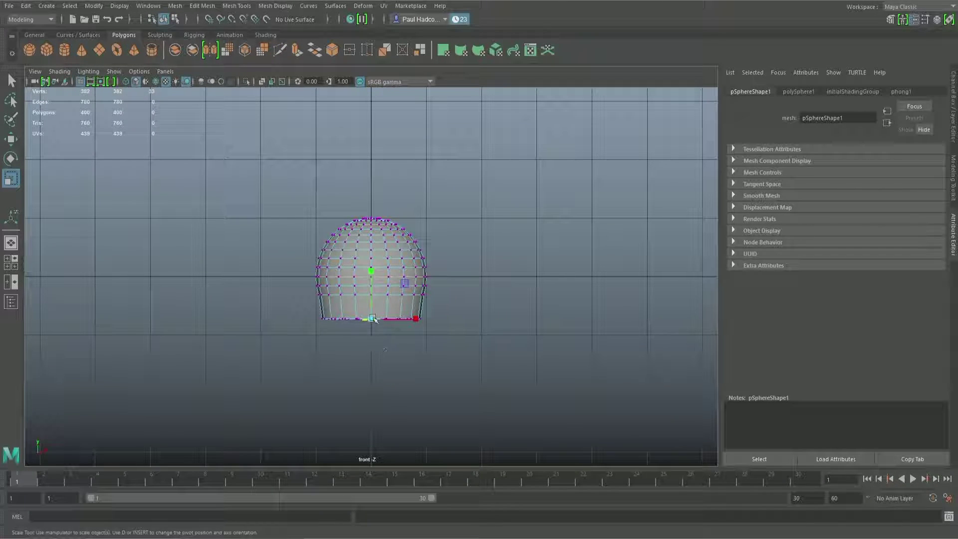
pyautogui.press('w')
pyautogui.moveTo(373, 320); pyautogui.dragTo(374, 262)
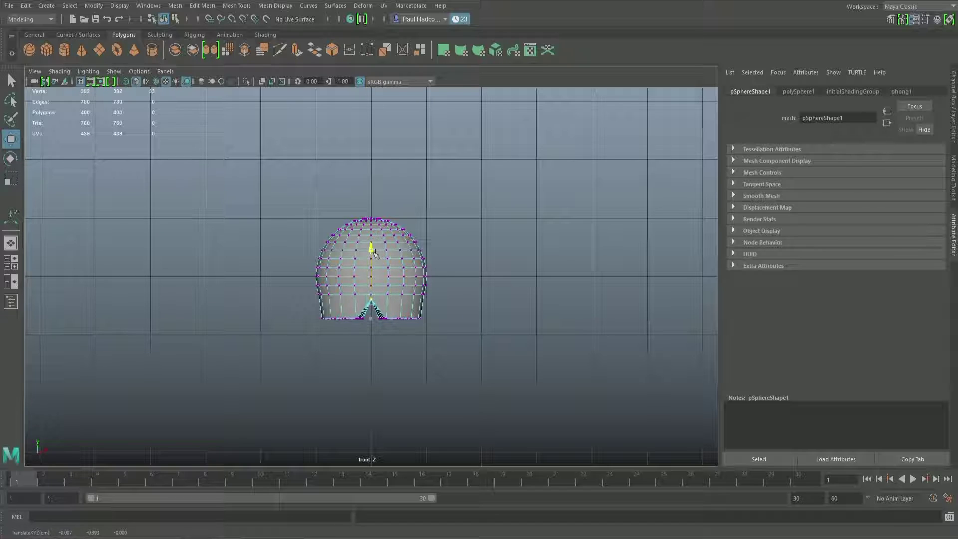
pyautogui.hotkey('ctrl', 'z')
# - Raise the middle group of bottom vertices, several columns wide, to cut a trapezoidal notch into the body's base
pyautogui.moveTo(350, 308); pyautogui.dragTo(394, 347)
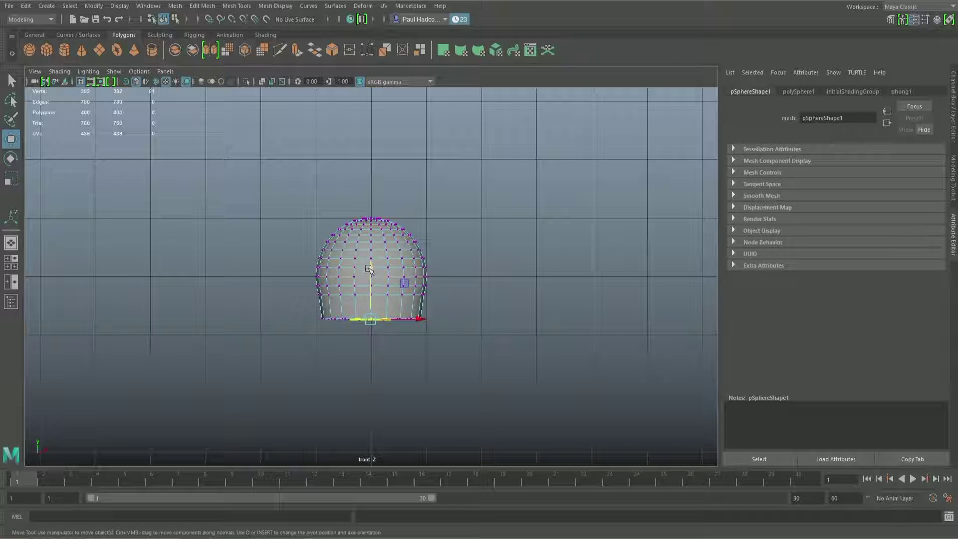
pyautogui.moveTo(369, 270); pyautogui.dragTo(373, 258)
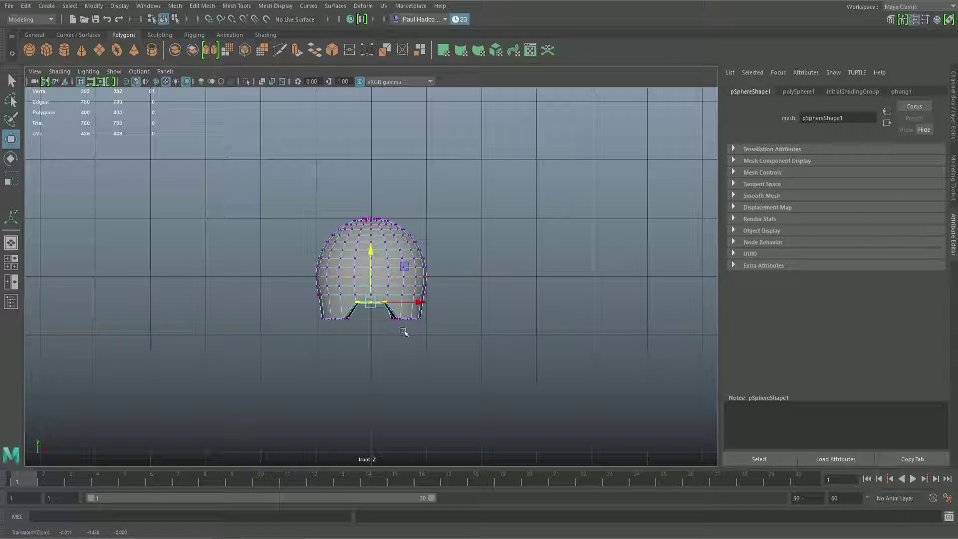
pyautogui.click(509, 275)
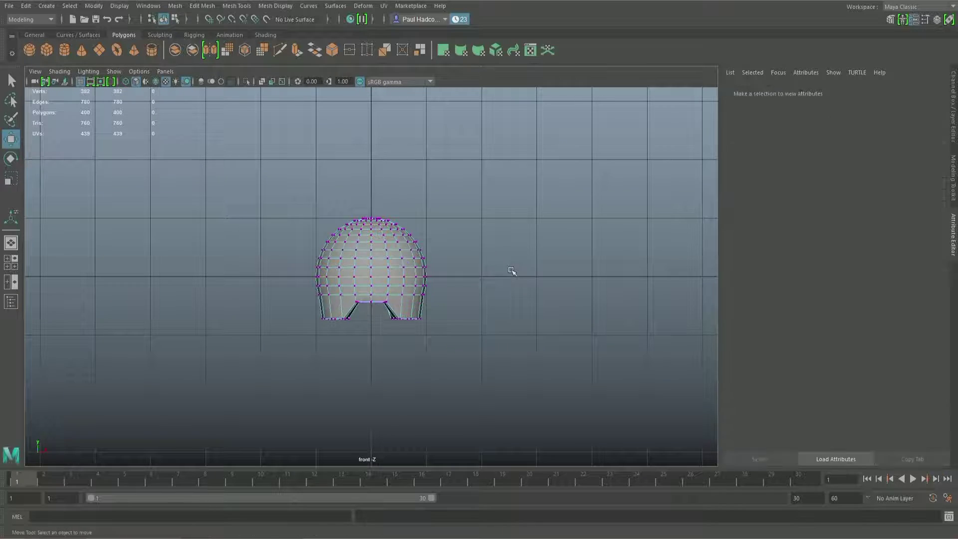
# - Return to the perspective view and object mode, select the body and compare its underside with the reference picture
pyautogui.press('space')
pyautogui.press('space')
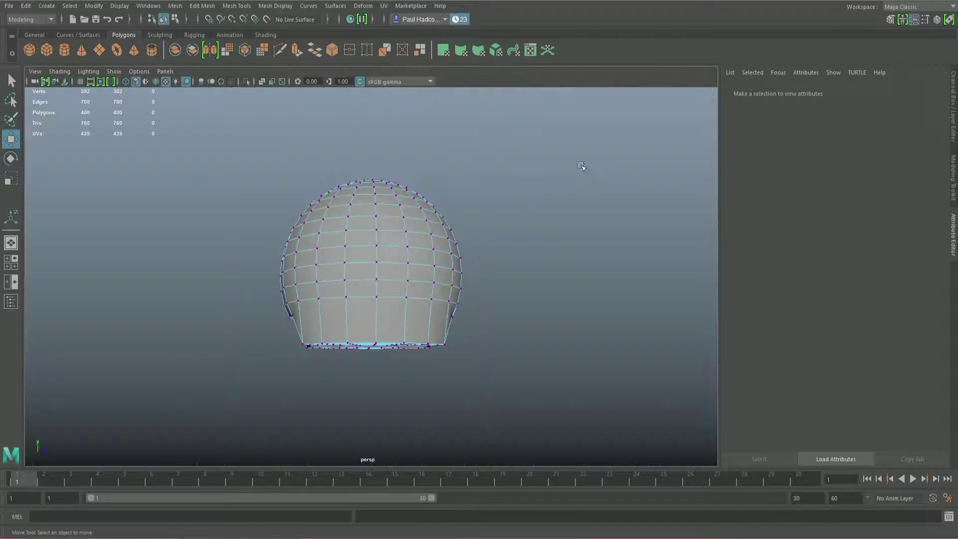
pyautogui.keyDown('alt'); pyautogui.moveTo(374, 318); pyautogui.dragTo(394, 270); pyautogui.keyUp('alt')
pyautogui.moveTo(393, 257); pyautogui.dragTo(437, 244, button='right')
pyautogui.click(514, 285)
pyautogui.keyDown('alt'); pyautogui.moveTo(395, 300); pyautogui.dragTo(414, 295); pyautogui.keyUp('alt')
pyautogui.click(333, 321)
pyautogui.hotkey('alt', 'Tab')
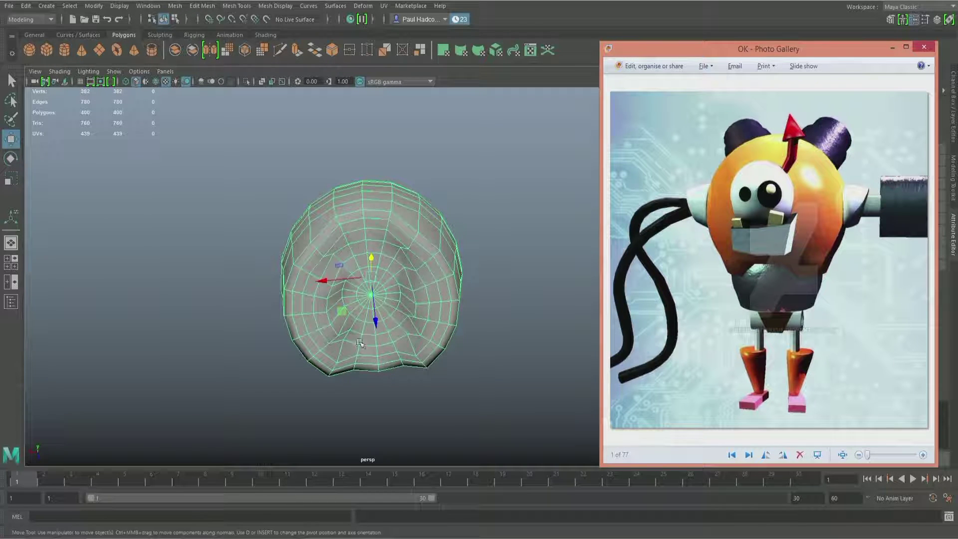
pyautogui.hotkey('alt', 'Tab')
pyautogui.keyDown('alt'); pyautogui.moveTo(434, 351); pyautogui.dragTo(428, 328); pyautogui.keyUp('alt')
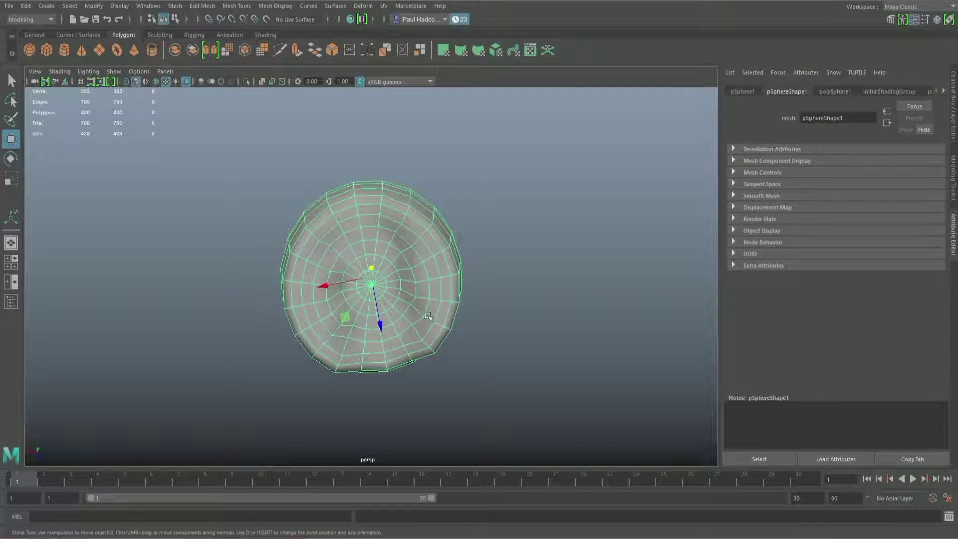
# - Select three concentric rings of faces around the centre of the body's underside
pyautogui.moveTo(420, 247); pyautogui.dragTo(404, 255, button='right')
pyautogui.keyDown('alt'); pyautogui.moveTo(404, 256); pyautogui.dragTo(417, 262); pyautogui.keyUp('alt')
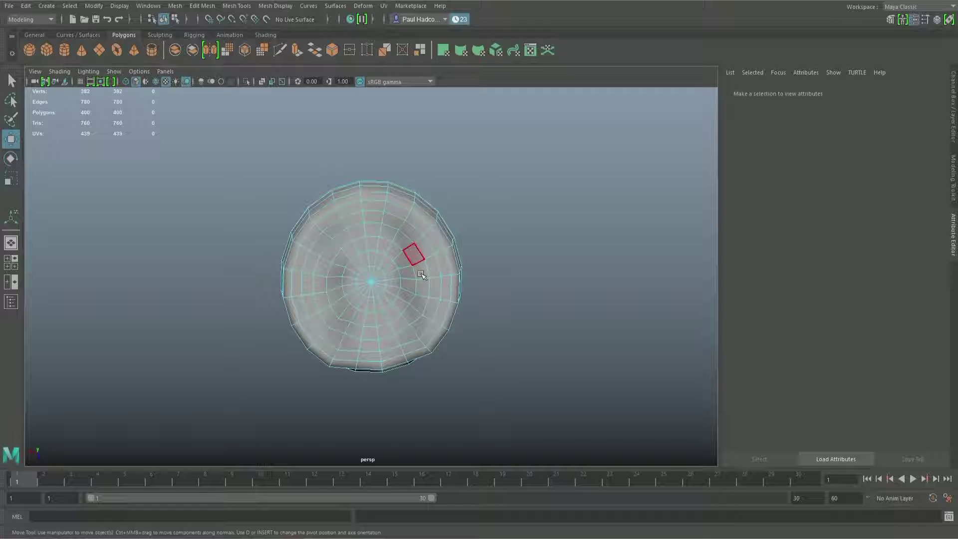
pyautogui.doubleClick(420, 273)
pyautogui.keyDown('shift'); pyautogui.click(352, 247); pyautogui.keyUp('shift')
pyautogui.keyDown('shift'); pyautogui.doubleClick(364, 245); pyautogui.keyUp('shift')
pyautogui.keyDown('shift'); pyautogui.click(374, 260); pyautogui.keyUp('shift')
pyautogui.keyDown('shift'); pyautogui.doubleClick(366, 260); pyautogui.keyUp('shift')
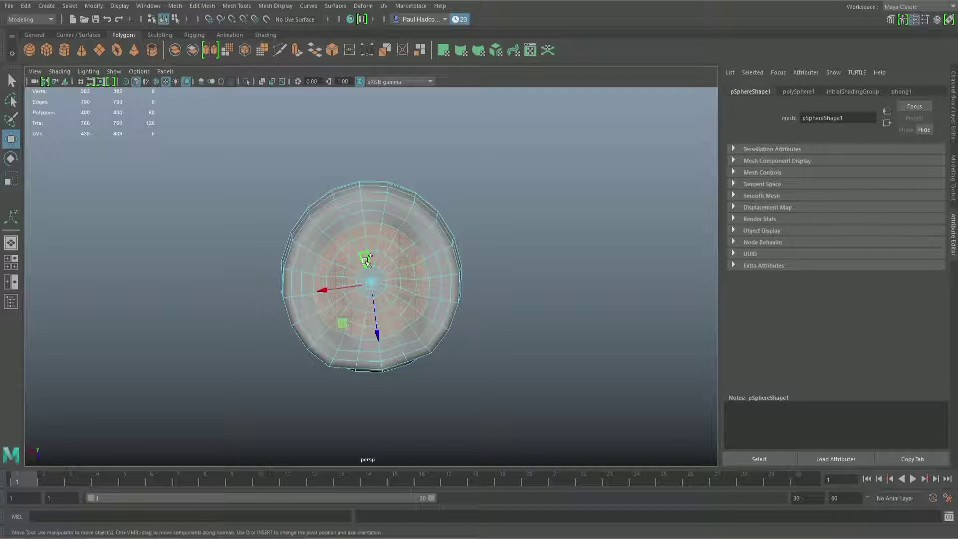
# - Activate the Select tool and add about half of the triangular faces at the centre of the underside to the selection
pyautogui.scroll(3, 379, 272)
pyautogui.keyDown('shift'); pyautogui.click(386, 266); pyautogui.keyUp('shift')
pyautogui.keyDown('shift'); pyautogui.click(383, 269); pyautogui.keyUp('shift')
pyautogui.keyDown('shift'); pyautogui.click(390, 275); pyautogui.keyUp('shift')
pyautogui.keyDown('shift'); pyautogui.click(394, 282); pyautogui.keyUp('shift')
pyautogui.keyDown('shift'); pyautogui.click(396, 289); pyautogui.keyUp('shift')
pyautogui.keyDown('shift'); pyautogui.click(392, 297); pyautogui.keyUp('shift')
pyautogui.keyDown('shift'); pyautogui.click(384, 302); pyautogui.keyUp('shift')
pyautogui.keyDown('shift'); pyautogui.click(379, 308); pyautogui.keyUp('shift')
pyautogui.keyDown('shift'); pyautogui.click(373, 313); pyautogui.keyUp('shift')
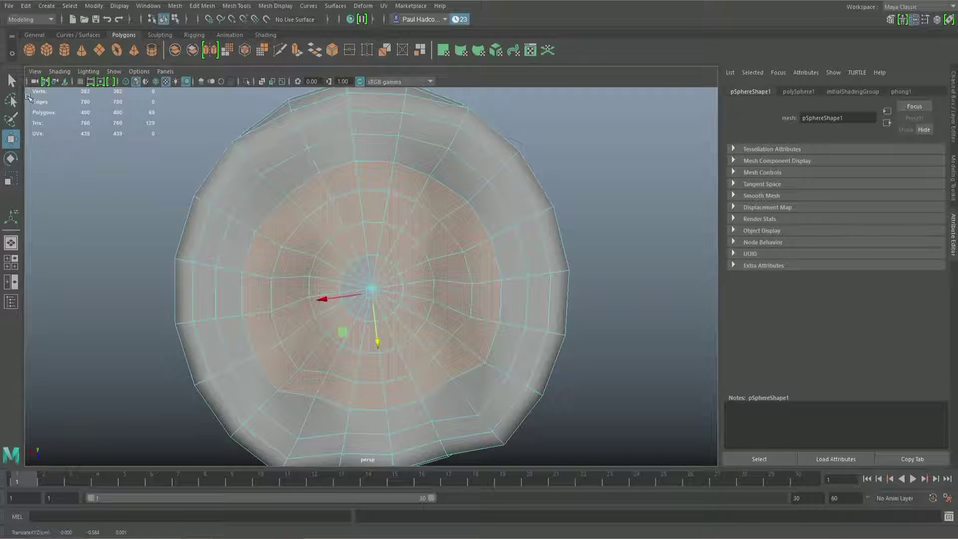
pyautogui.press('q')
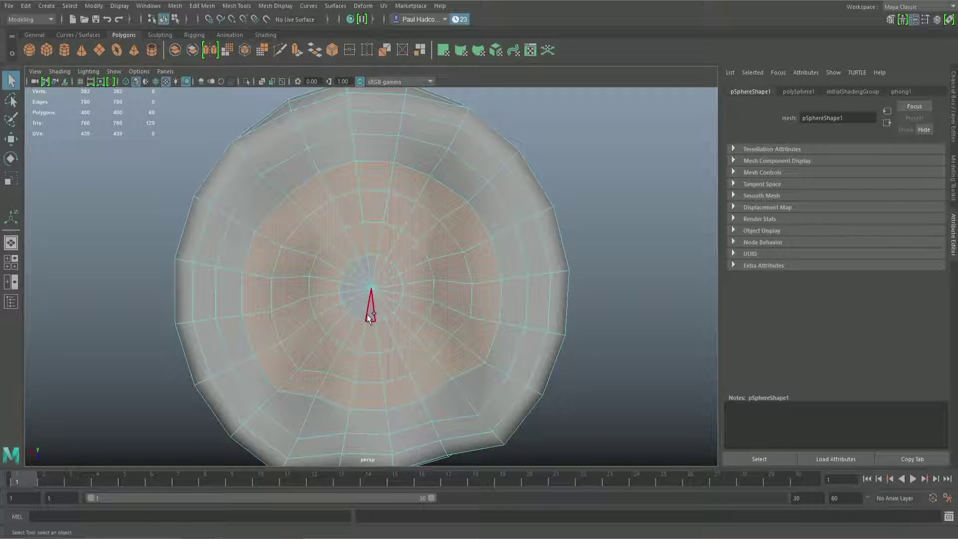
pyautogui.keyDown('shift'); pyautogui.click(354, 304); pyautogui.keyUp('shift')
pyautogui.keyDown('shift'); pyautogui.click(351, 301); pyautogui.keyUp('shift')
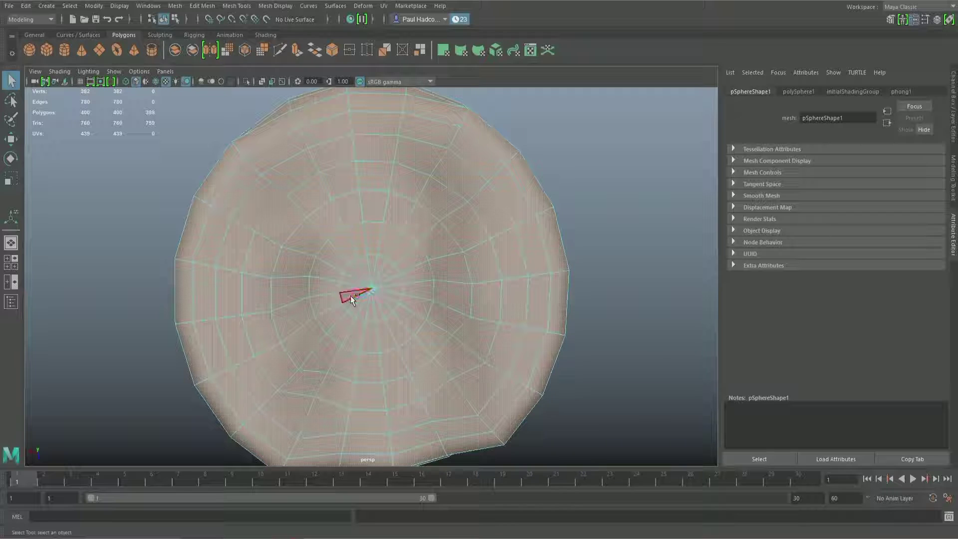
pyautogui.keyDown('shift'); pyautogui.click(348, 296); pyautogui.keyUp('shift')
pyautogui.scroll(-5, 359, 314)
pyautogui.keyDown('alt'); pyautogui.moveTo(359, 314); pyautogui.dragTo(412, 291); pyautogui.keyUp('alt')
pyautogui.hotkey('ctrl', 'z')
pyautogui.hotkey('ctrl', 'z')
pyautogui.hotkey('ctrl', 'z')
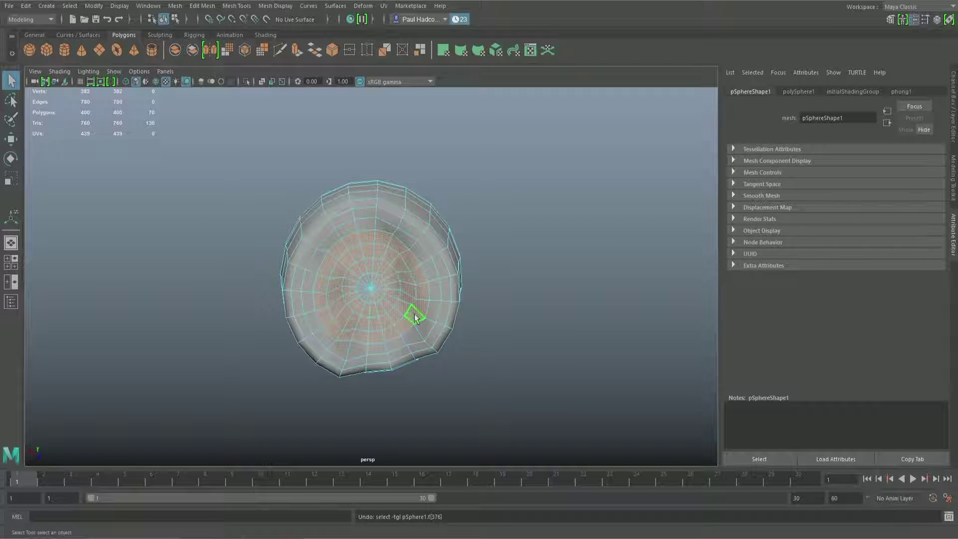
# - Add the remaining triangular centre faces so the whole inner disc of the underside is selected
pyautogui.scroll(4, 364, 333)
pyautogui.keyDown('shift'); pyautogui.click(361, 314); pyautogui.keyUp('shift')
pyautogui.keyDown('shift'); pyautogui.click(357, 309); pyautogui.keyUp('shift')
pyautogui.keyDown('shift'); pyautogui.click(353, 304); pyautogui.keyUp('shift')
pyautogui.keyDown('shift'); pyautogui.click(354, 298); pyautogui.keyUp('shift')
pyautogui.keyDown('shift'); pyautogui.click(354, 291); pyautogui.keyUp('shift')
pyautogui.keyDown('shift'); pyautogui.click(358, 288); pyautogui.keyUp('shift')
pyautogui.keyDown('shift'); pyautogui.click(362, 286); pyautogui.keyUp('shift')
pyautogui.keyDown('shift'); pyautogui.click(364, 285); pyautogui.keyUp('shift')
pyautogui.keyDown('shift'); pyautogui.click(375, 305); pyautogui.keyUp('shift')
pyautogui.scroll(-3, 394, 337)
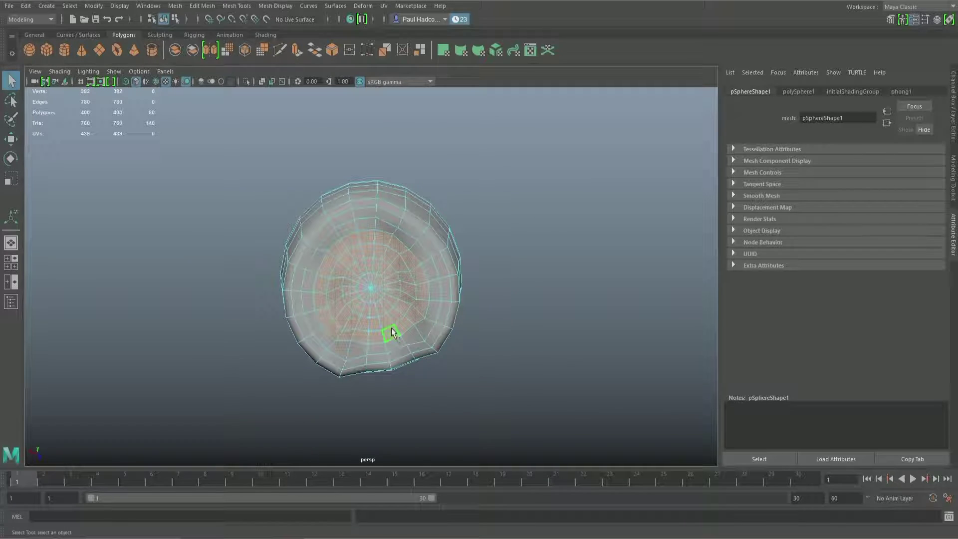
# - Extrude the selected underside faces down about 0.57 units and flatten their end cap with a Y scale of about -0.07
pyautogui.keyDown('alt'); pyautogui.moveTo(385, 225); pyautogui.dragTo(375, 300); pyautogui.keyUp('alt')
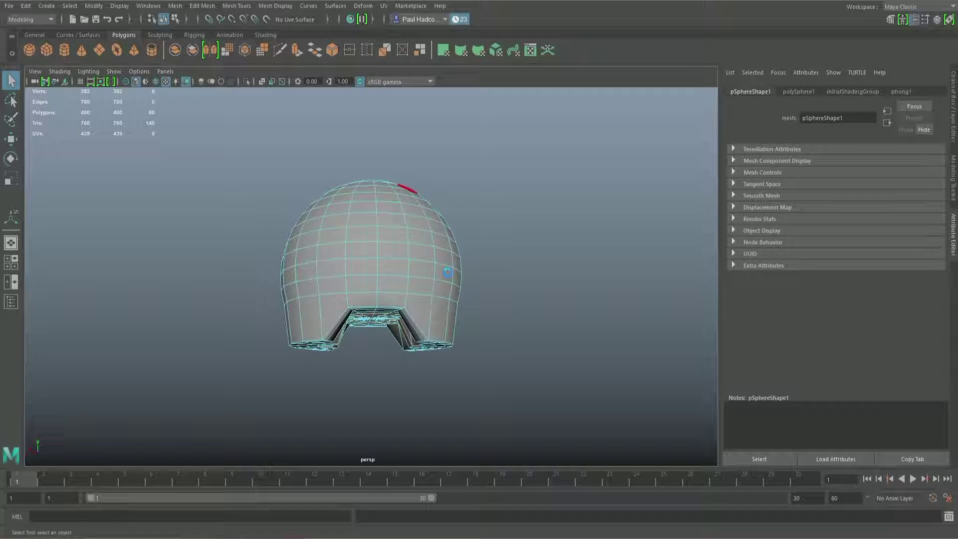
pyautogui.hotkey('ctrl', 'e')
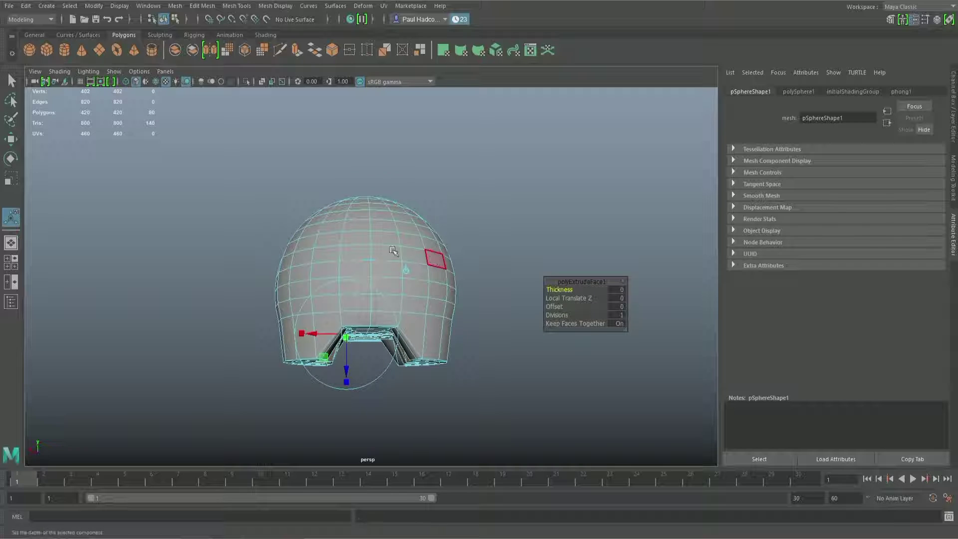
pyautogui.press('t')
pyautogui.moveTo(368, 315); pyautogui.dragTo(367, 405)
# - Check the lower body against the reference picture and narrow the extrusion's end to an X scale of 0.844
pyautogui.hotkey('alt', 'Tab')
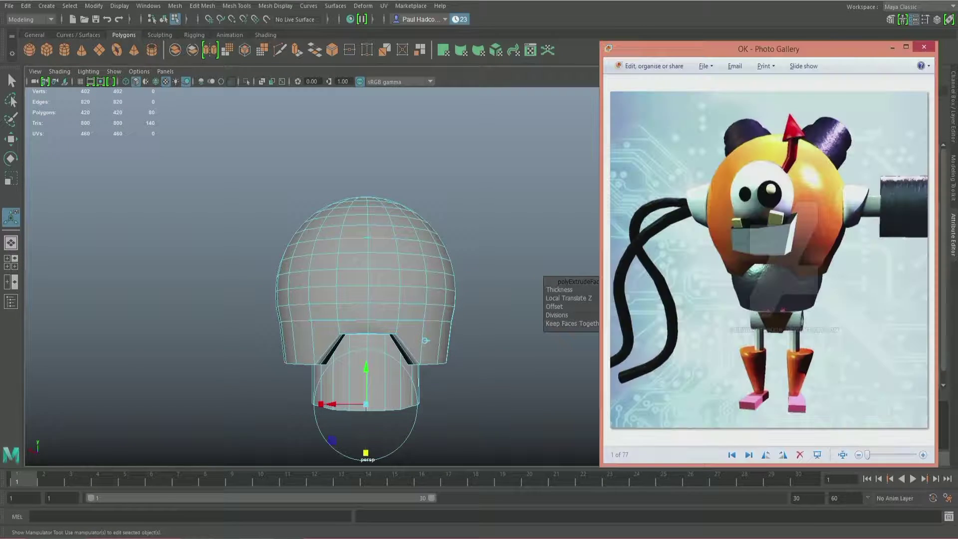
pyautogui.hotkey('alt', 'Tab')
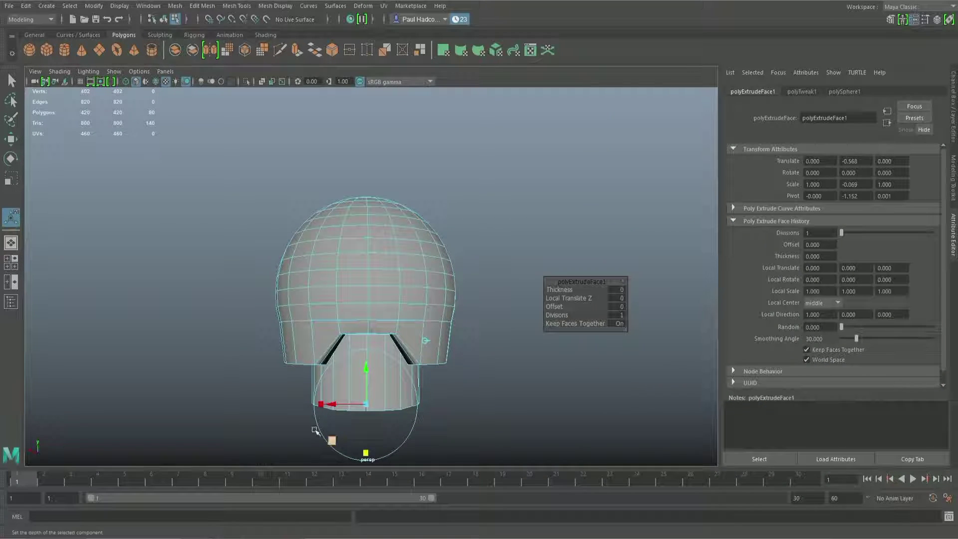
pyautogui.moveTo(320, 405); pyautogui.dragTo(328, 403)
pyautogui.hotkey('alt', 'Tab')
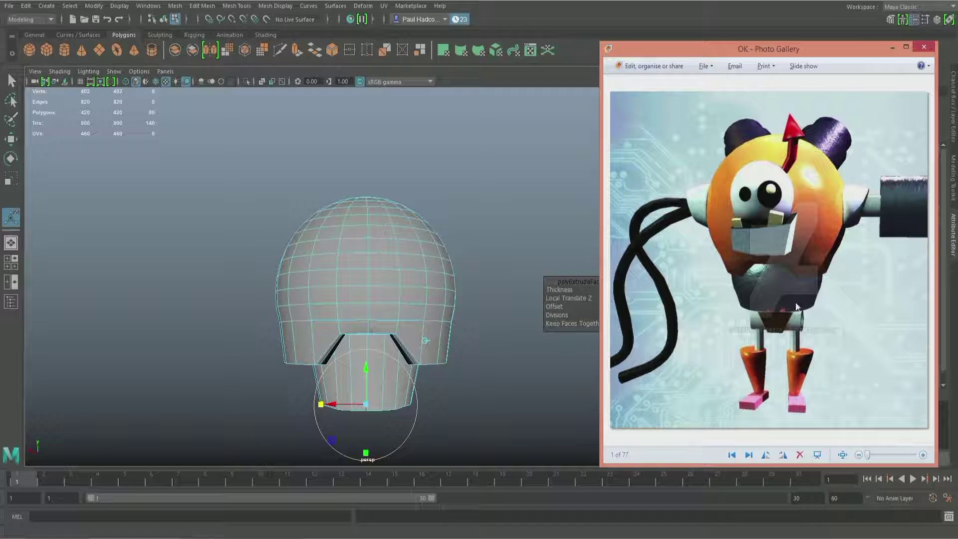
pyautogui.keyDown('alt'); pyautogui.moveTo(387, 306); pyautogui.dragTo(385, 240); pyautogui.keyUp('alt')
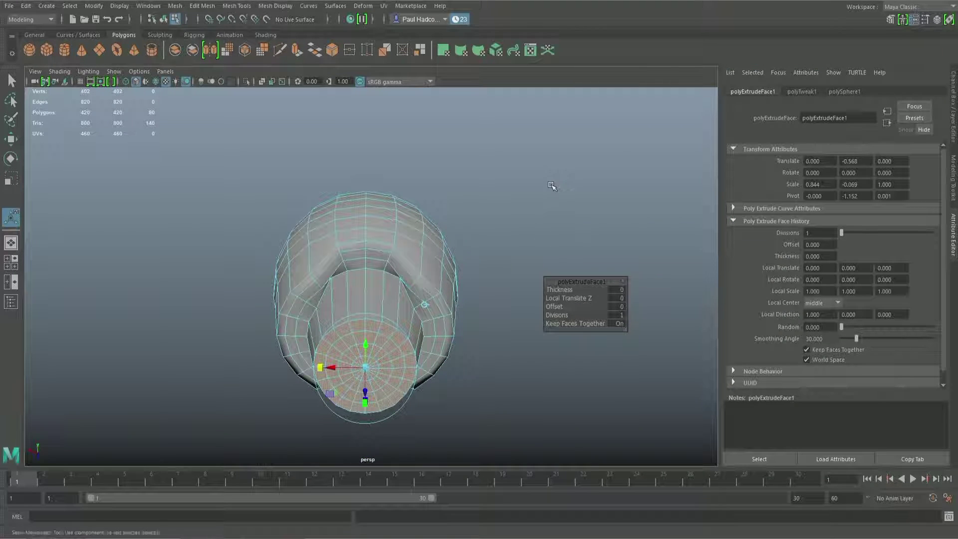
pyautogui.click(551, 186)
# - Select the inner face ring and centre triangles of the lower body's end cap and extrude them down about 0.39 units
pyautogui.keyDown('alt'); pyautogui.moveTo(358, 325); pyautogui.dragTo(379, 345); pyautogui.keyUp('alt')
pyautogui.scroll(3, 374, 349)
pyautogui.keyDown('alt'); pyautogui.moveTo(362, 409); pyautogui.dragTo(358, 385); pyautogui.keyUp('alt')
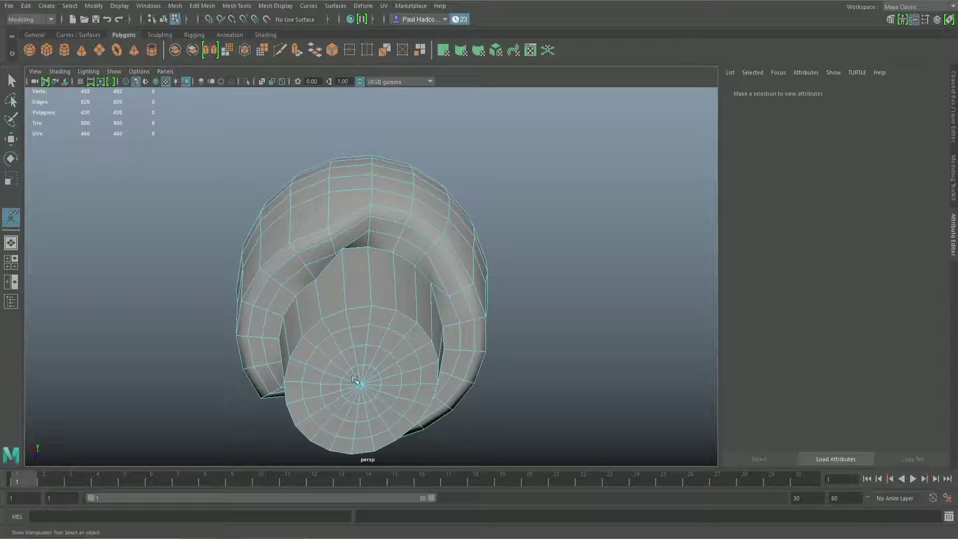
pyautogui.click(353, 359)
pyautogui.keyDown('shift'); pyautogui.doubleClick(343, 364); pyautogui.keyUp('shift')
pyautogui.keyDown('shift'); pyautogui.click(349, 378); pyautogui.keyUp('shift')
pyautogui.keyDown('shift'); pyautogui.click(348, 383); pyautogui.keyUp('shift')
pyautogui.keyDown('shift'); pyautogui.click(347, 390); pyautogui.keyUp('shift')
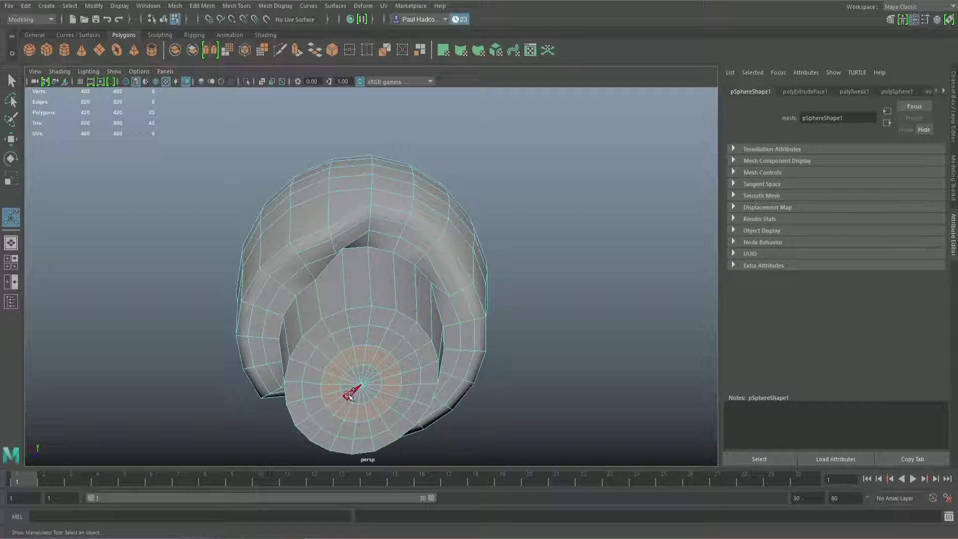
pyautogui.keyDown('shift'); pyautogui.click(349, 396); pyautogui.keyUp('shift')
pyautogui.keyDown('shift'); pyautogui.click(355, 398); pyautogui.keyUp('shift')
pyautogui.keyDown('shift'); pyautogui.click(354, 377); pyautogui.keyUp('shift')
pyautogui.keyDown('alt'); pyautogui.moveTo(402, 323); pyautogui.dragTo(389, 377); pyautogui.keyUp('alt')
pyautogui.keyDown('alt'); pyautogui.moveTo(389, 377); pyautogui.dragTo(400, 340, button='middle'); pyautogui.keyUp('alt')
pyautogui.click(296, 52)
pyautogui.keyDown('alt'); pyautogui.moveTo(415, 350); pyautogui.dragTo(449, 342); pyautogui.keyUp('alt')
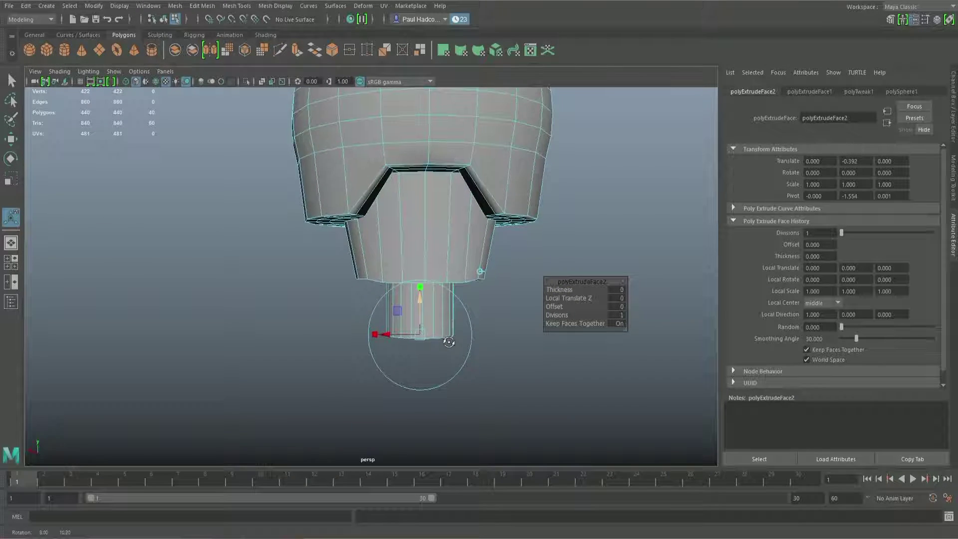
# - Check the reference picture and taper the lowest extrusion by scaling down the vertices at its end
pyautogui.hotkey('alt', 'Tab')
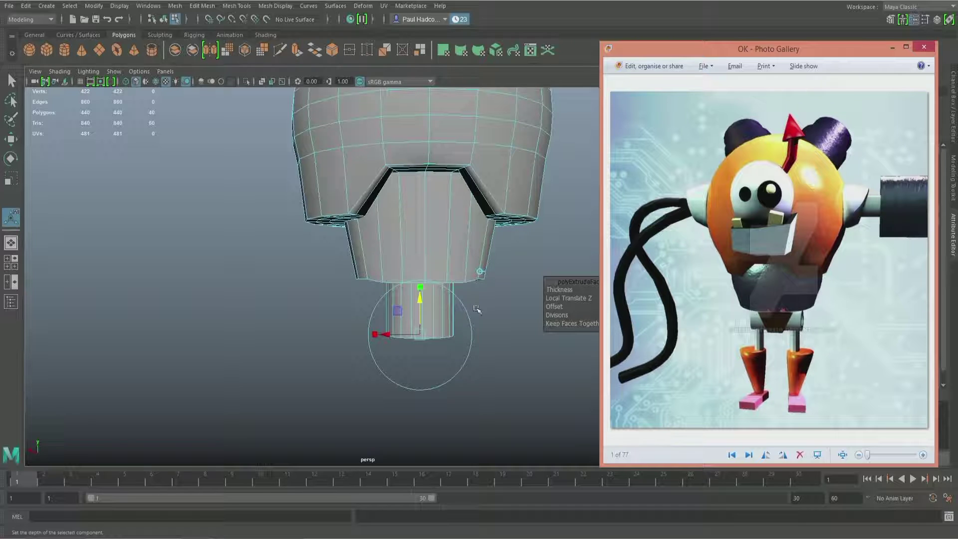
pyautogui.keyDown('alt'); pyautogui.moveTo(401, 367); pyautogui.dragTo(376, 313, button='middle'); pyautogui.keyUp('alt')
pyautogui.keyDown('alt'); pyautogui.moveTo(376, 313); pyautogui.dragTo(381, 308); pyautogui.keyUp('alt')
pyautogui.click(498, 246)
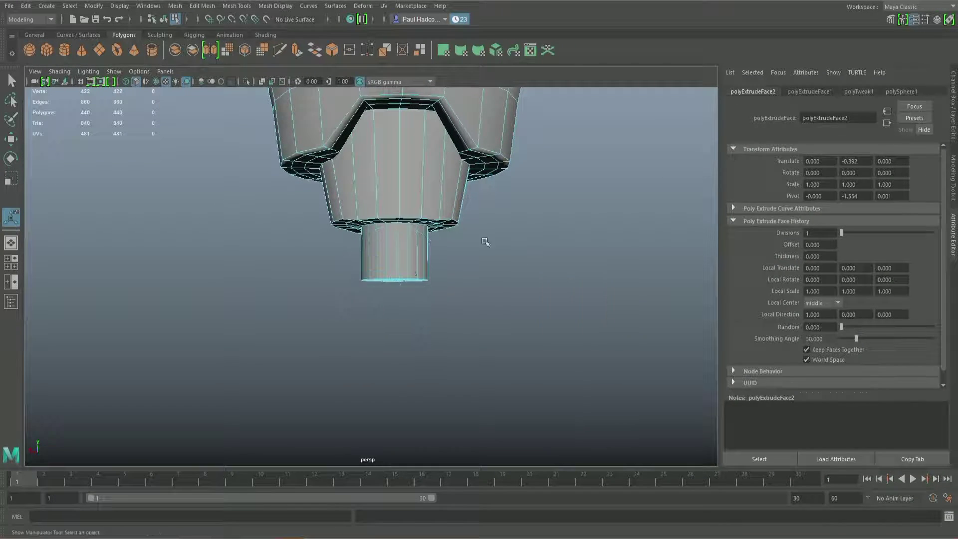
pyautogui.moveTo(405, 260); pyautogui.dragTo(374, 257, button='right')
pyautogui.moveTo(321, 257); pyautogui.dragTo(424, 309)
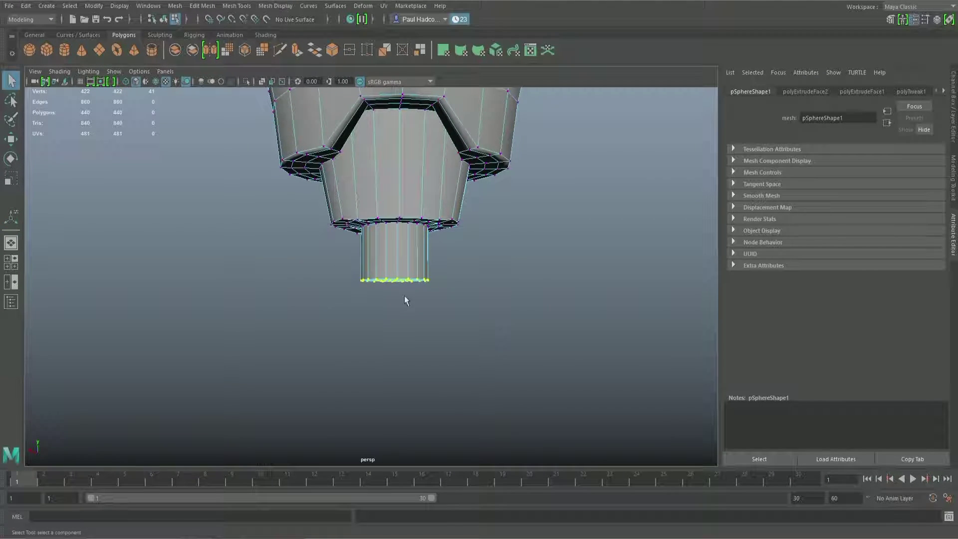
pyautogui.press('r')
pyautogui.moveTo(349, 280); pyautogui.dragTo(405, 251)
pyautogui.moveTo(378, 291); pyautogui.dragTo(396, 325)
# - Compare the taper with the reference picture and scale its end vertices back up slightly for a blunter tip
pyautogui.hotkey('alt', 'Tab')
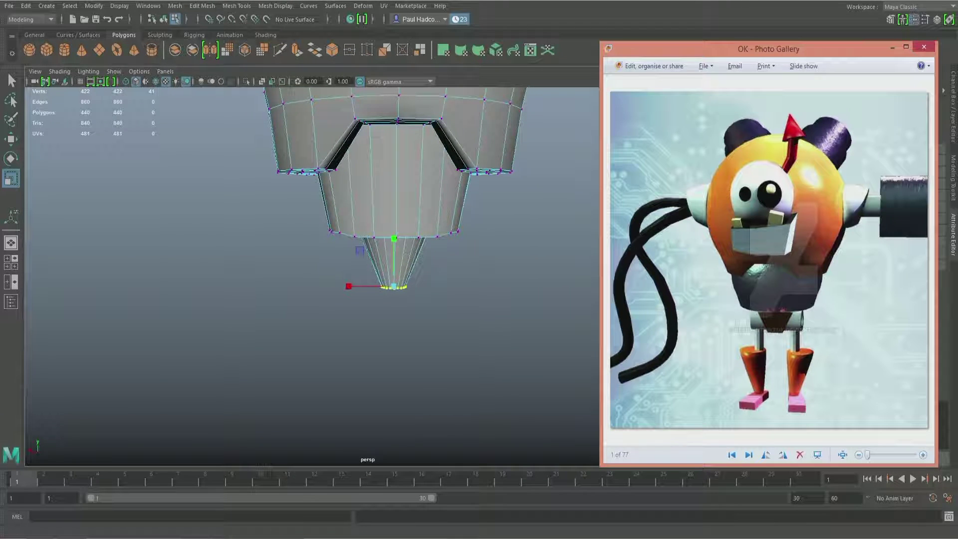
pyautogui.hotkey('alt', 'Tab')
pyautogui.keyDown('alt'); pyautogui.moveTo(443, 278); pyautogui.dragTo(432, 246); pyautogui.keyUp('alt')
pyautogui.scroll(3, 393, 221)
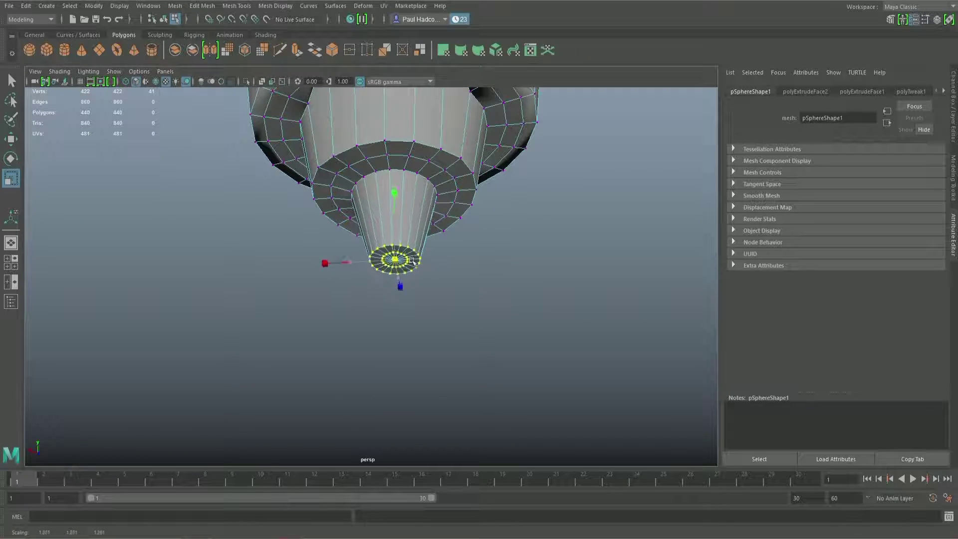
pyautogui.click(411, 268)
pyautogui.keyDown('alt'); pyautogui.moveTo(411, 268); pyautogui.dragTo(384, 294); pyautogui.keyUp('alt')
# - Check the body against the reference picture and narrow the tapered piece's end vertices along Z
pyautogui.hotkey('alt', 'Tab')
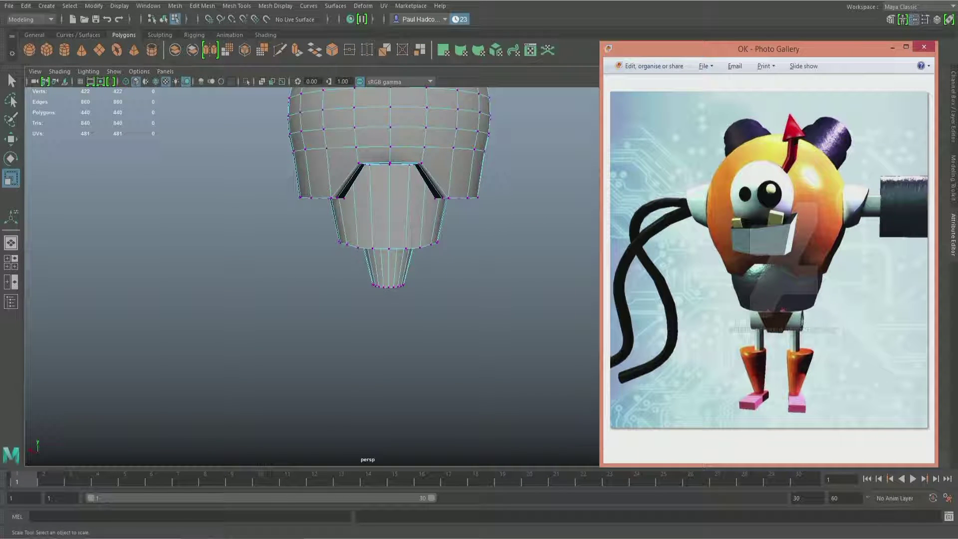
pyautogui.click(428, 395)
pyautogui.keyDown('alt'); pyautogui.moveTo(422, 295); pyautogui.dragTo(360, 227); pyautogui.keyUp('alt')
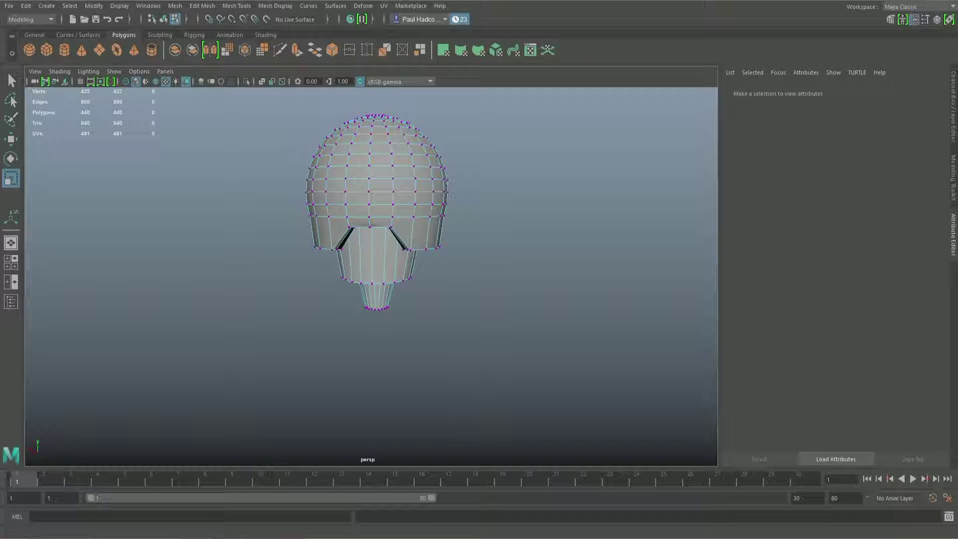
pyautogui.hotkey('alt', 'Tab')
pyautogui.hotkey('alt', 'Tab')
pyautogui.keyDown('alt'); pyautogui.moveTo(403, 277); pyautogui.dragTo(288, 274); pyautogui.keyUp('alt')
pyautogui.keyDown('alt'); pyautogui.moveTo(287, 274); pyautogui.dragTo(376, 351, button='right'); pyautogui.keyUp('alt')
pyautogui.keyDown('alt'); pyautogui.moveTo(299, 324); pyautogui.dragTo(440, 379); pyautogui.keyUp('alt')
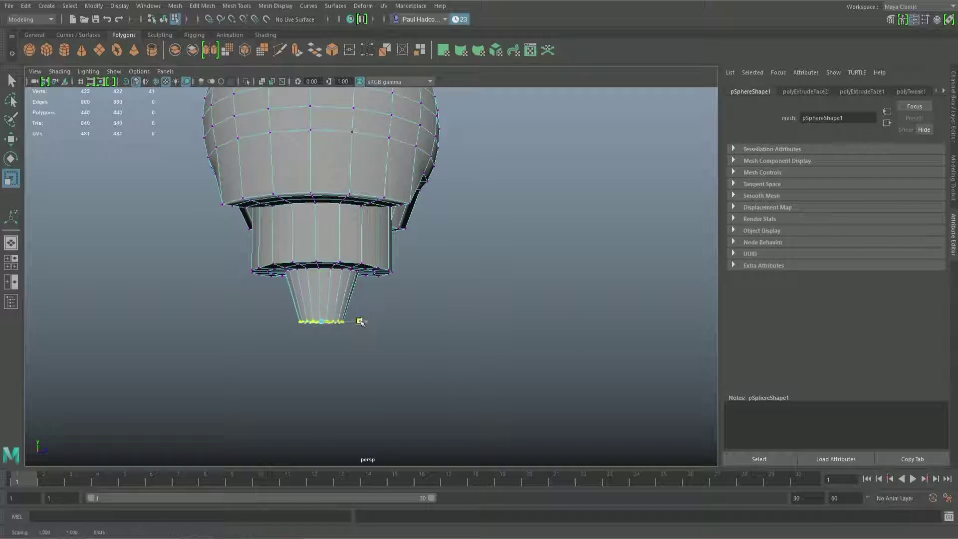
pyautogui.click(391, 316)
pyautogui.keyDown('alt'); pyautogui.moveTo(391, 317); pyautogui.dragTo(371, 329); pyautogui.keyUp('alt')
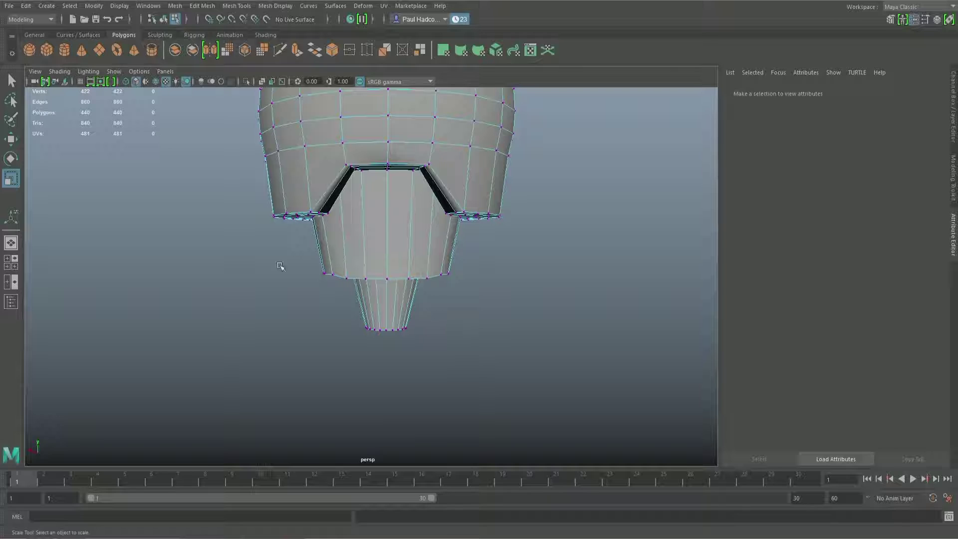
# - Select the side faces on both opposite sides of the tapered bottom piece
pyautogui.keyDown('alt'); pyautogui.moveTo(428, 315); pyautogui.dragTo(345, 300); pyautogui.keyUp('alt')
pyautogui.moveTo(345, 280); pyautogui.dragTo(339, 294, button='right')
pyautogui.click(334, 287)
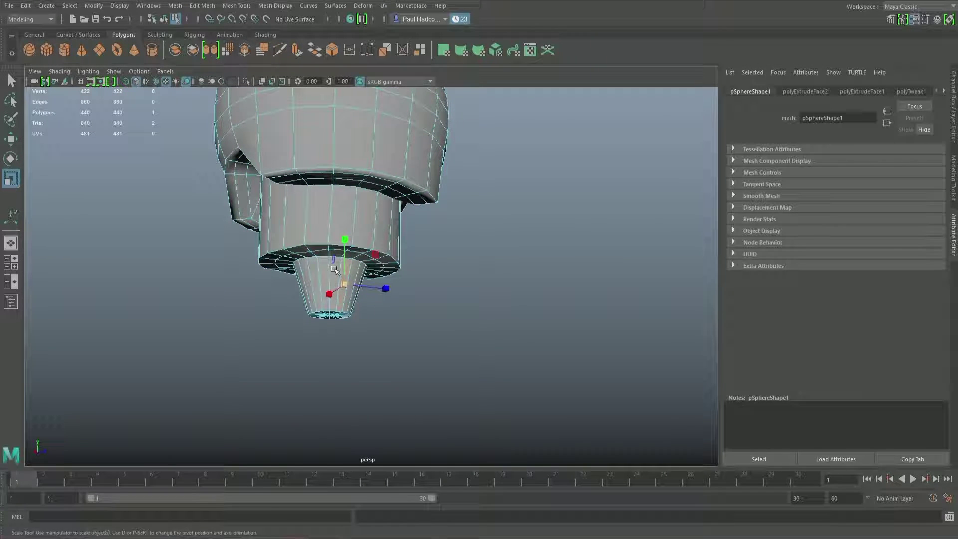
pyautogui.keyDown('alt'); pyautogui.moveTo(318, 273); pyautogui.dragTo(336, 281); pyautogui.keyUp('alt')
pyautogui.keyDown('alt'); pyautogui.moveTo(344, 278); pyautogui.dragTo(342, 331, button='right'); pyautogui.keyUp('alt')
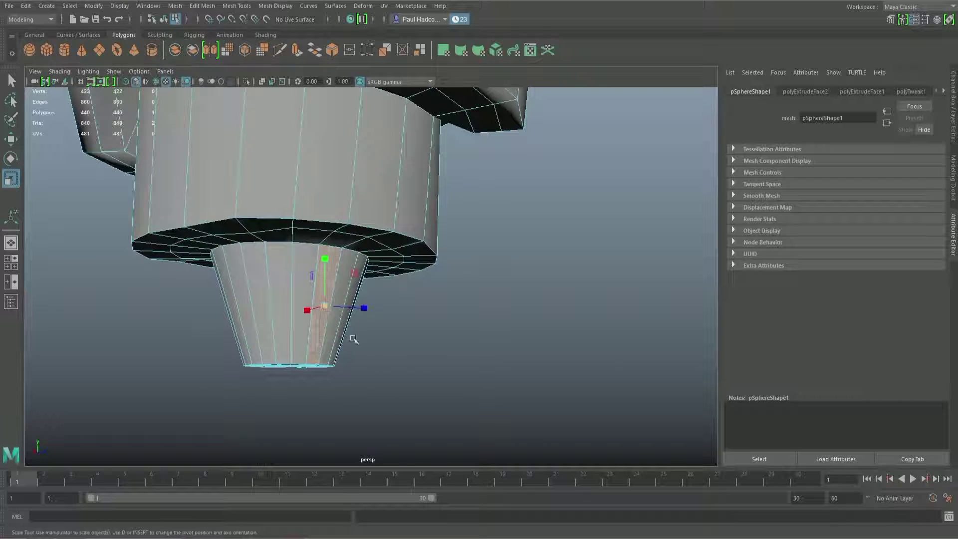
pyautogui.click(11, 80)
pyautogui.keyDown('shift'); pyautogui.click(288, 318); pyautogui.keyUp('shift')
pyautogui.keyDown('shift'); pyautogui.click(287, 318); pyautogui.keyUp('shift')
pyautogui.keyDown('alt'); pyautogui.moveTo(288, 318); pyautogui.dragTo(391, 340); pyautogui.keyUp('alt')
pyautogui.keyDown('shift'); pyautogui.click(394, 330); pyautogui.keyUp('shift')
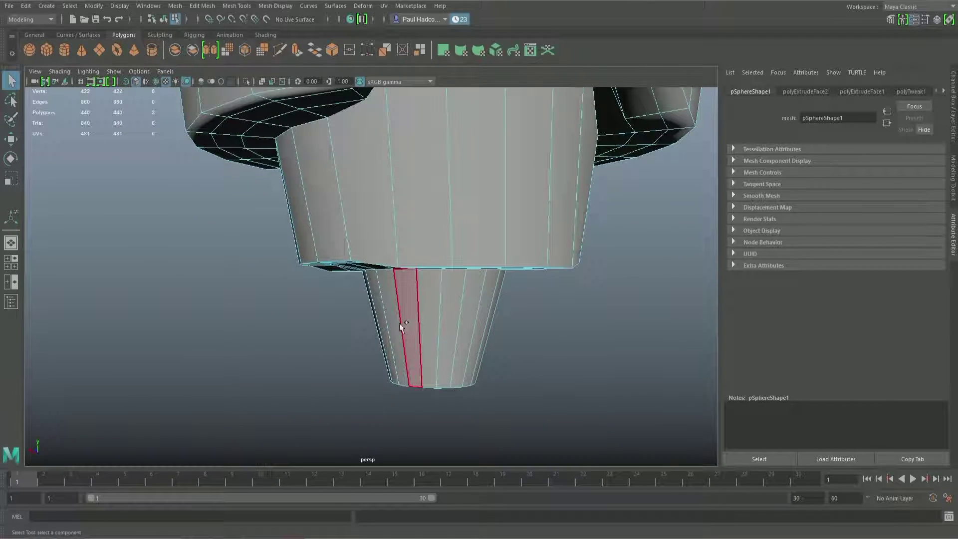
pyautogui.keyDown('shift'); pyautogui.click(379, 322); pyautogui.keyUp('shift')
pyautogui.keyDown('shift'); pyautogui.click(375, 320); pyautogui.keyUp('shift')
pyautogui.keyDown('alt'); pyautogui.moveTo(460, 368); pyautogui.dragTo(369, 305); pyautogui.keyUp('alt')
pyautogui.keyDown('shift'); pyautogui.click(399, 223); pyautogui.keyUp('shift')
pyautogui.keyDown('shift'); pyautogui.click(363, 244); pyautogui.keyUp('shift')
pyautogui.keyDown('alt'); pyautogui.moveTo(364, 269); pyautogui.dragTo(428, 343); pyautogui.keyUp('alt')
# - Try to extrude the selected side faces with a Y scale of about -0.044, and undo the extrusion
pyautogui.click(297, 50)
pyautogui.click(420, 232)
pyautogui.moveTo(392, 251); pyautogui.dragTo(353, 78)
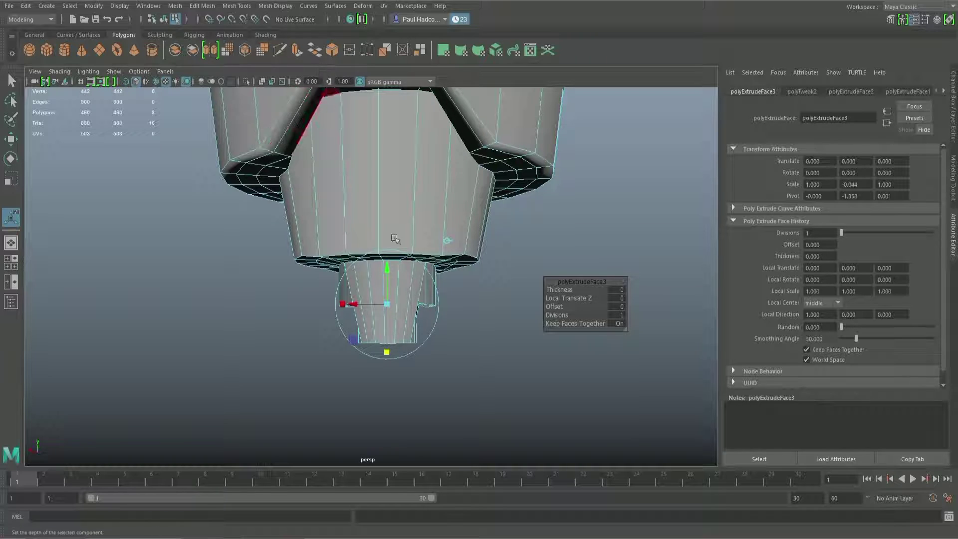
pyautogui.keyDown('alt'); pyautogui.moveTo(438, 302); pyautogui.dragTo(404, 302); pyautogui.keyUp('alt')
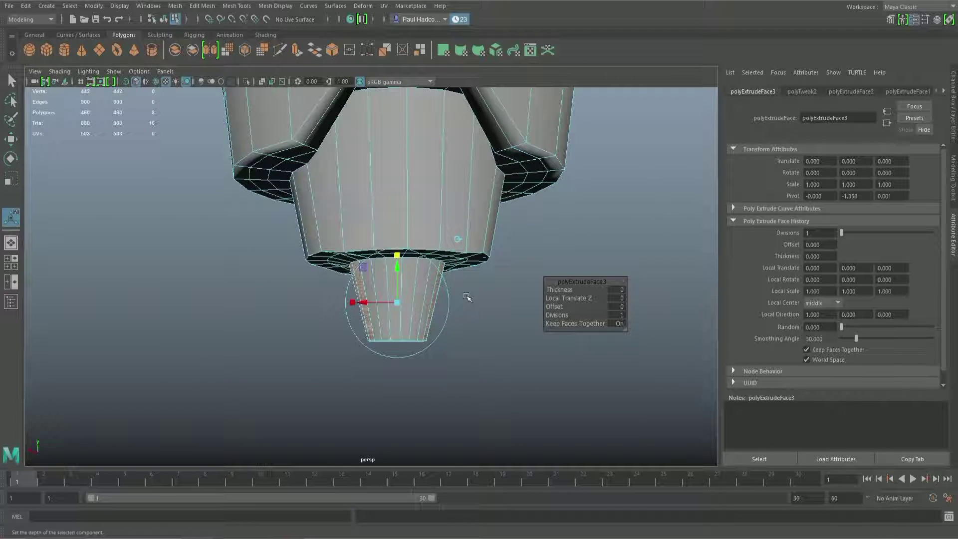
pyautogui.keyDown('alt'); pyautogui.moveTo(468, 298); pyautogui.dragTo(459, 296); pyautogui.keyUp('alt')
pyautogui.hotkey('ctrl', 'z')
pyautogui.hotkey('ctrl', 'z')
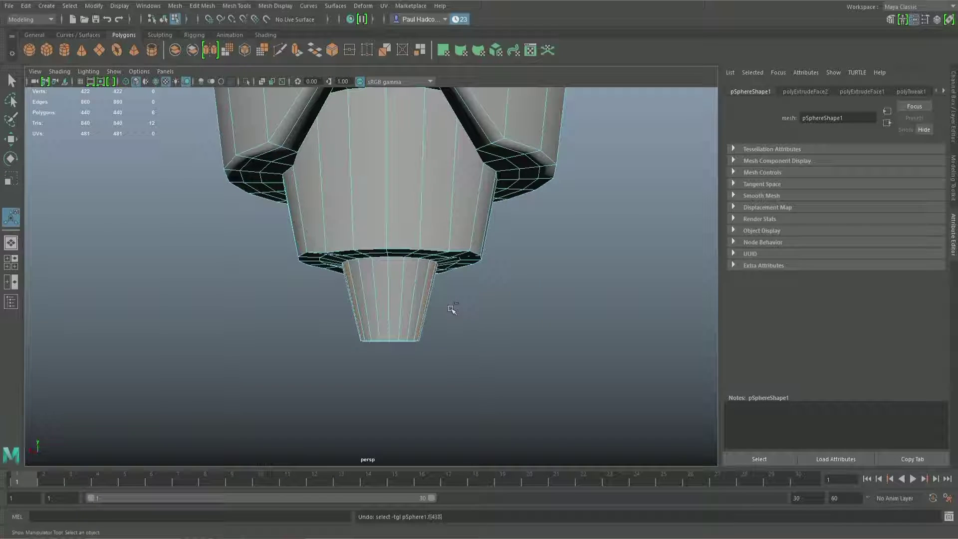
pyautogui.click(446, 324)
# - Select the vertical strip of faces beside the body's front centre line, from top to bottom tip, and delete it
pyautogui.moveTo(407, 310)
pyautogui.keyDown('alt'); pyautogui.mouseDown()
pyautogui.moveTo(378, 320)
pyautogui.moveTo(398, 316)
pyautogui.moveTo(392, 307)
pyautogui.mouseUp(); pyautogui.keyUp('alt')
pyautogui.scroll(-5, 390, 323)
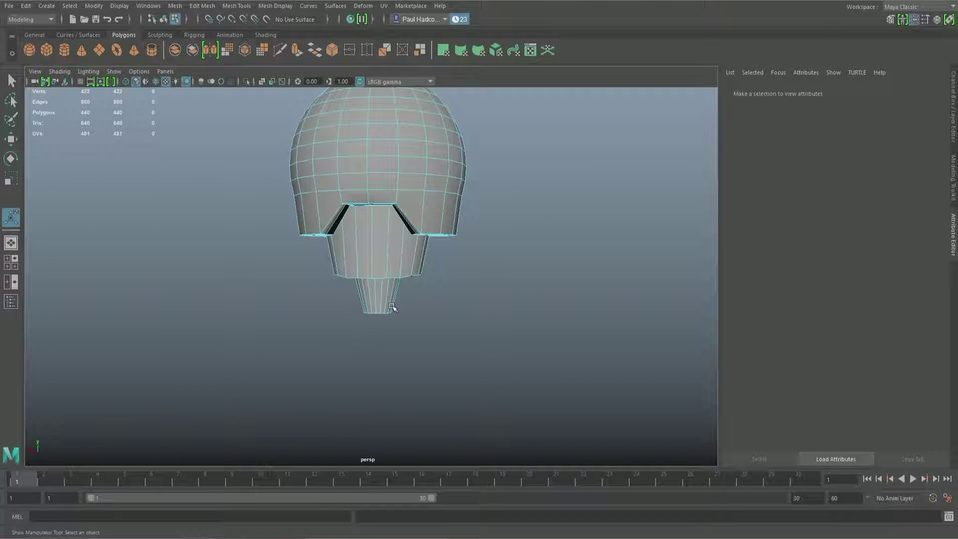
pyautogui.moveTo(359, 143); pyautogui.dragTo(360, 173, button='right')
pyautogui.rightClick(351, 143)
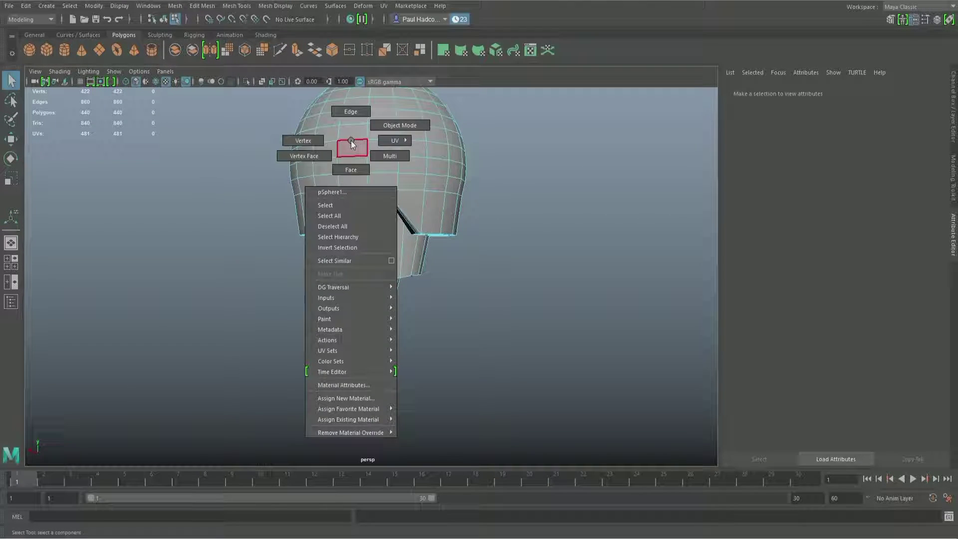
pyautogui.click(358, 172)
pyautogui.click(359, 167)
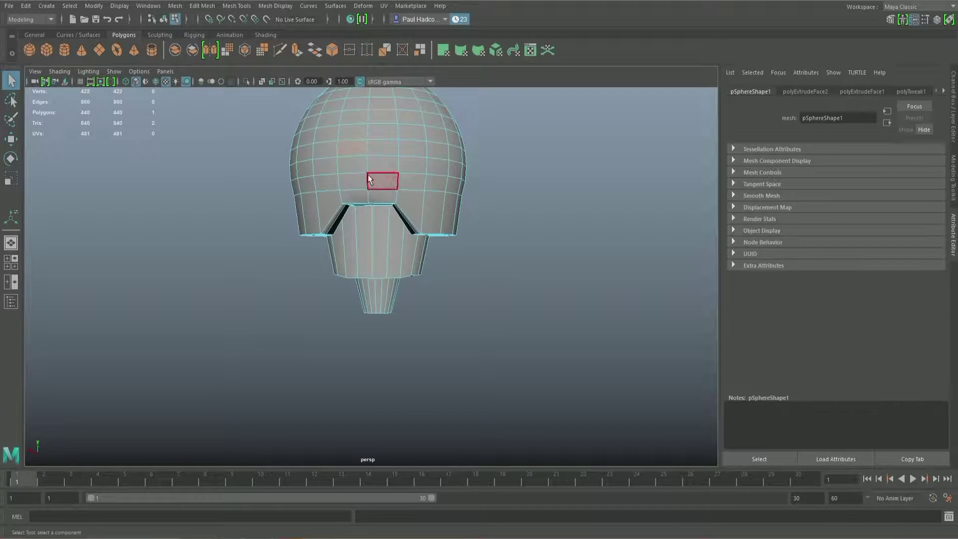
pyautogui.keyDown('shift'); pyautogui.doubleClick(367, 259); pyautogui.keyUp('shift')
pyautogui.keyDown('alt'); pyautogui.moveTo(367, 262); pyautogui.dragTo(357, 205); pyautogui.keyUp('alt')
pyautogui.press('Delete')
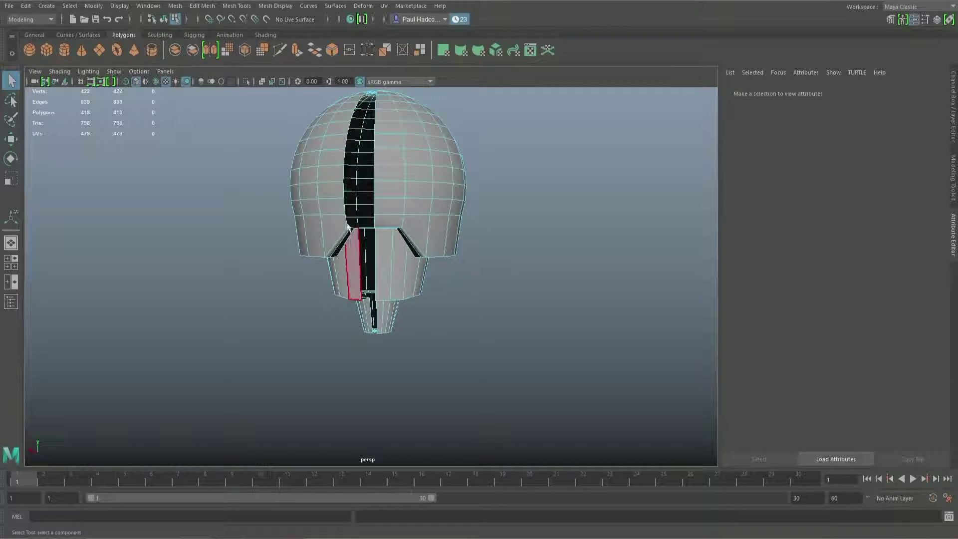
# - Select the matching vertical strip of faces on the opposite side of the body and delete it
pyautogui.keyDown('alt'); pyautogui.moveTo(404, 272); pyautogui.dragTo(403, 174); pyautogui.keyUp('alt')
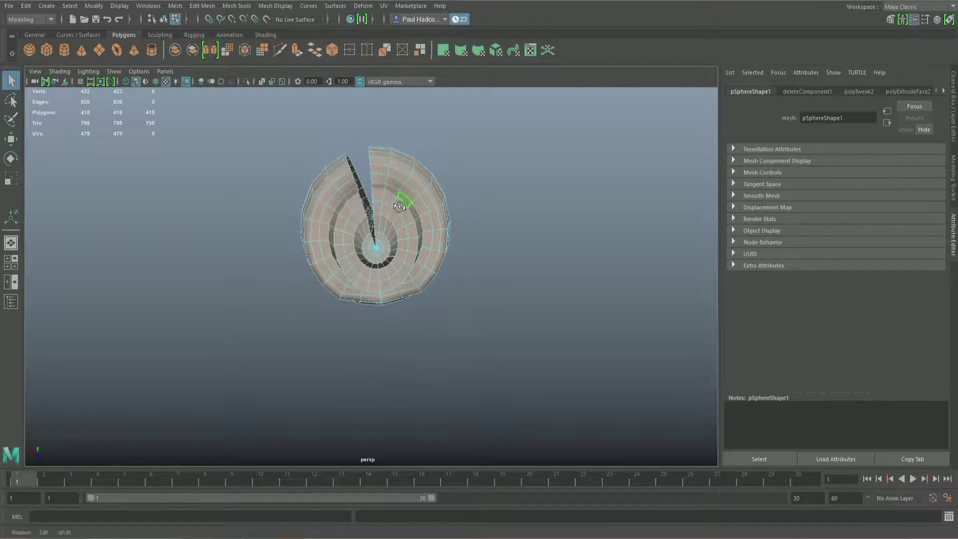
pyautogui.scroll(2, 427, 352)
pyautogui.scroll(5, 478, 407)
pyautogui.keyDown('alt'); pyautogui.moveTo(395, 280); pyautogui.dragTo(375, 258); pyautogui.keyUp('alt')
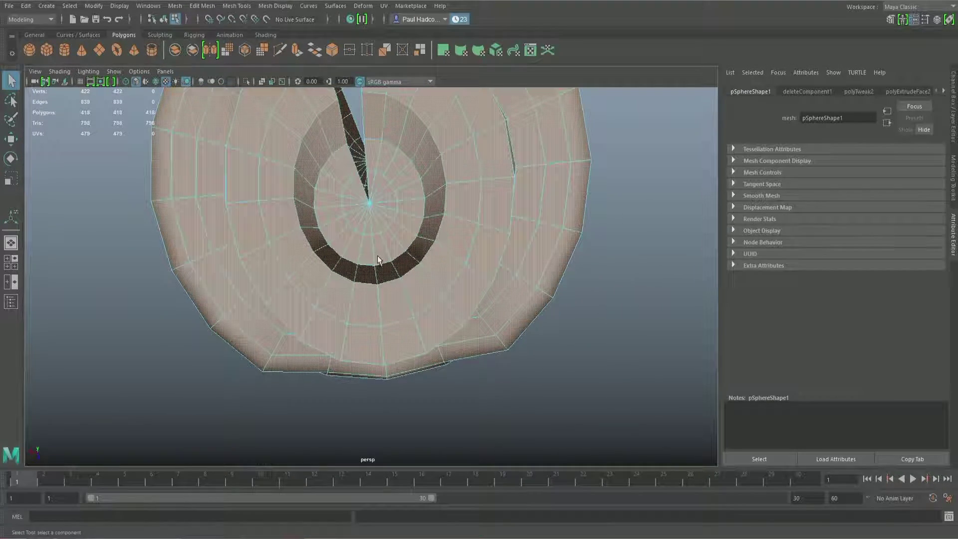
pyautogui.click(368, 226)
pyautogui.keyDown('shift'); pyautogui.doubleClick(366, 255); pyautogui.keyUp('shift')
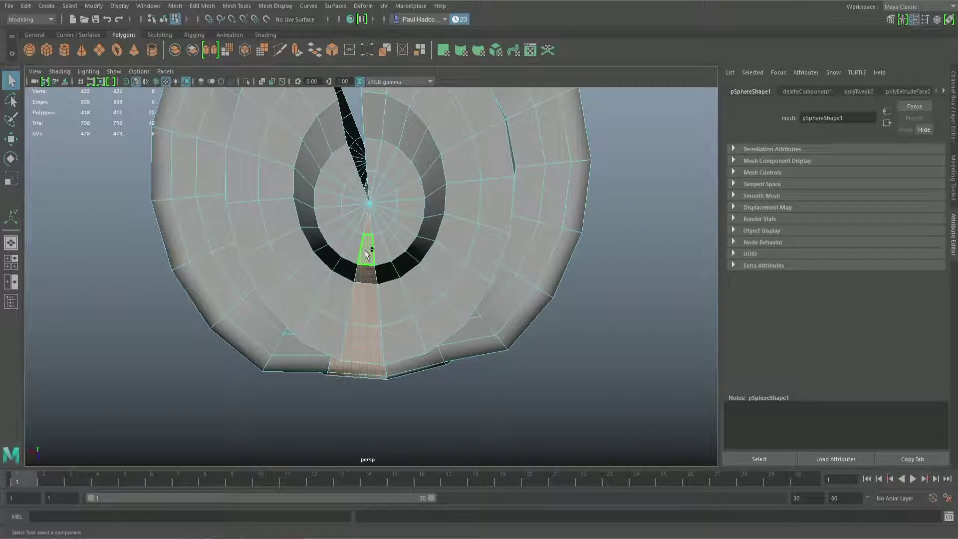
pyautogui.keyDown('alt'); pyautogui.moveTo(366, 254); pyautogui.dragTo(266, 281); pyautogui.keyUp('alt')
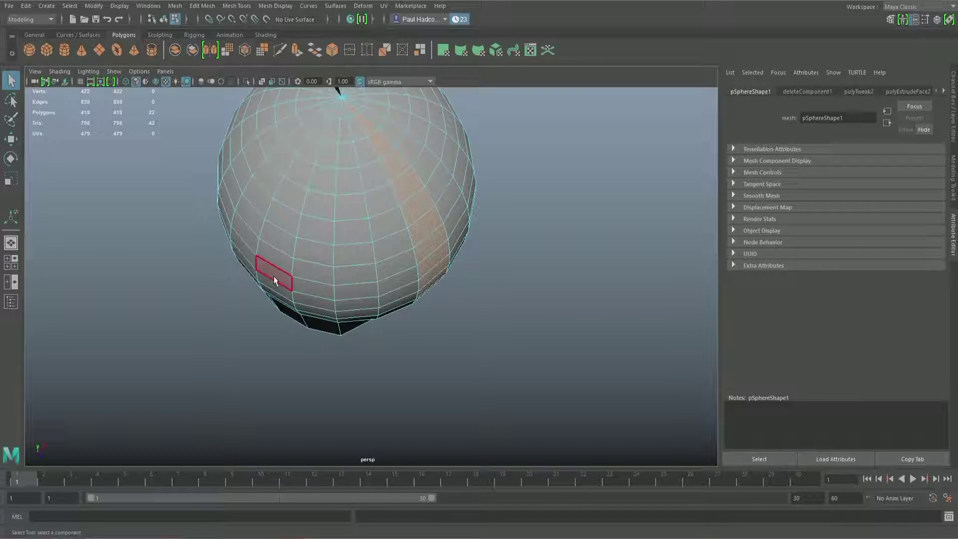
pyautogui.press('Delete')
# - Delete the triangular faces around the top pole that still join the two halves of the body
pyautogui.click(428, 160)
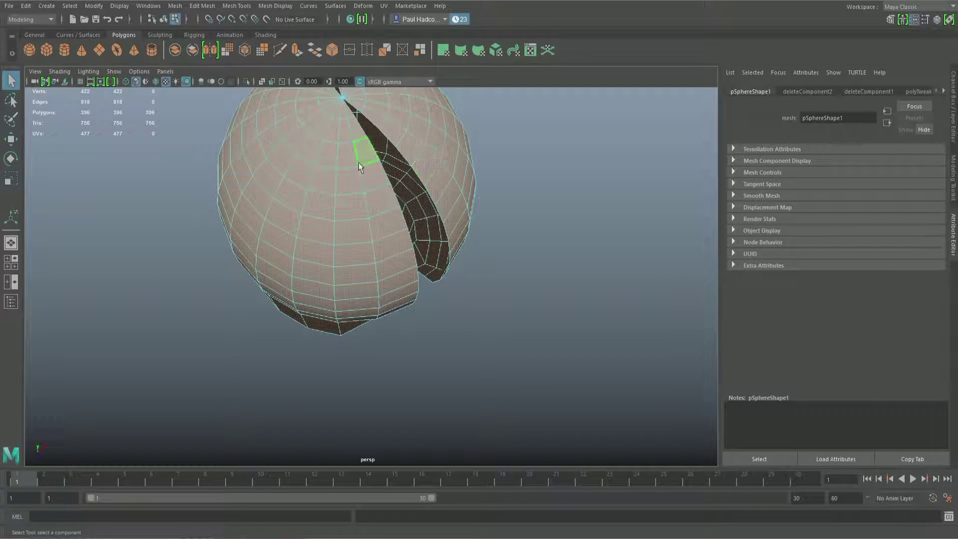
pyautogui.keyDown('alt'); pyautogui.moveTo(361, 167); pyautogui.dragTo(327, 186); pyautogui.keyUp('alt')
pyautogui.keyDown('alt'); pyautogui.moveTo(327, 186); pyautogui.dragTo(322, 246, button='right'); pyautogui.keyUp('alt')
pyautogui.click(313, 237)
pyautogui.press('Delete')
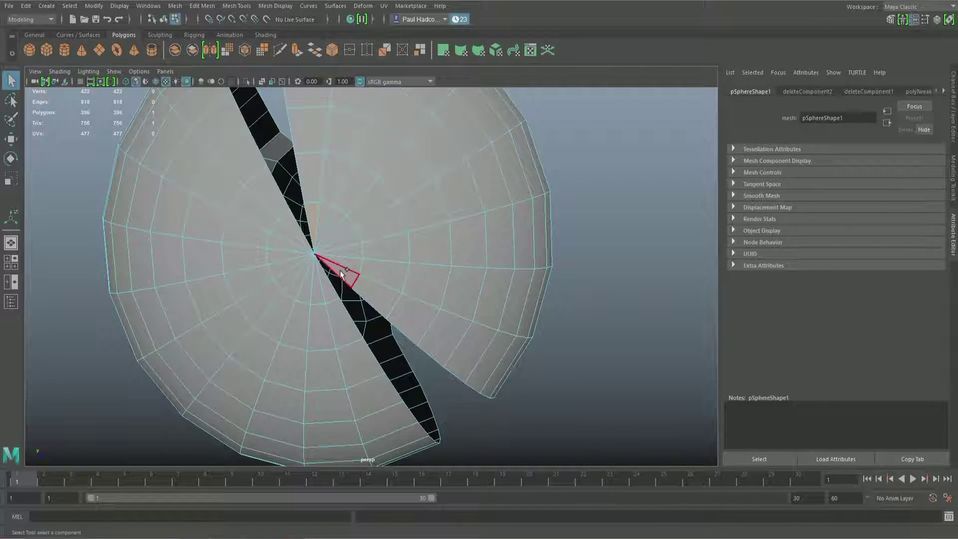
pyautogui.click(328, 263)
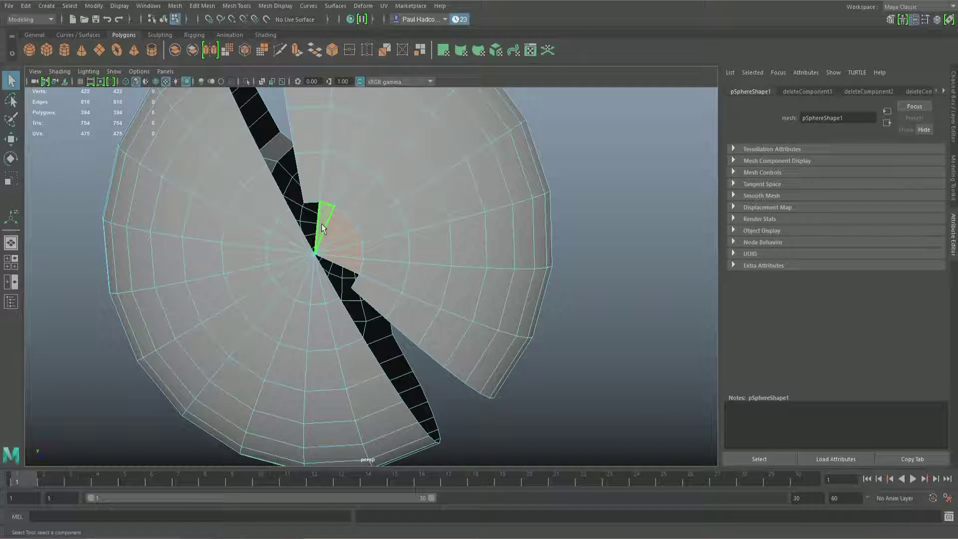
pyautogui.press('Delete')
# - Delete the remaining joining triangles at the bottom tip's centre, and delete the separated half of the body
pyautogui.keyDown('alt'); pyautogui.moveTo(369, 235); pyautogui.dragTo(367, 238); pyautogui.keyUp('alt')
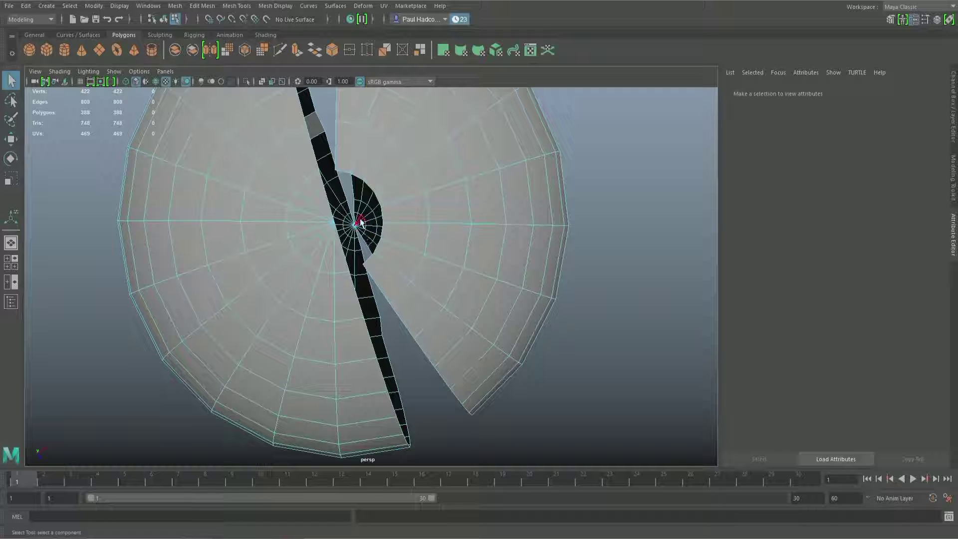
pyautogui.click(357, 222)
pyautogui.press('Delete')
pyautogui.click(363, 230)
pyautogui.press('Delete')
pyautogui.doubleClick(369, 241)
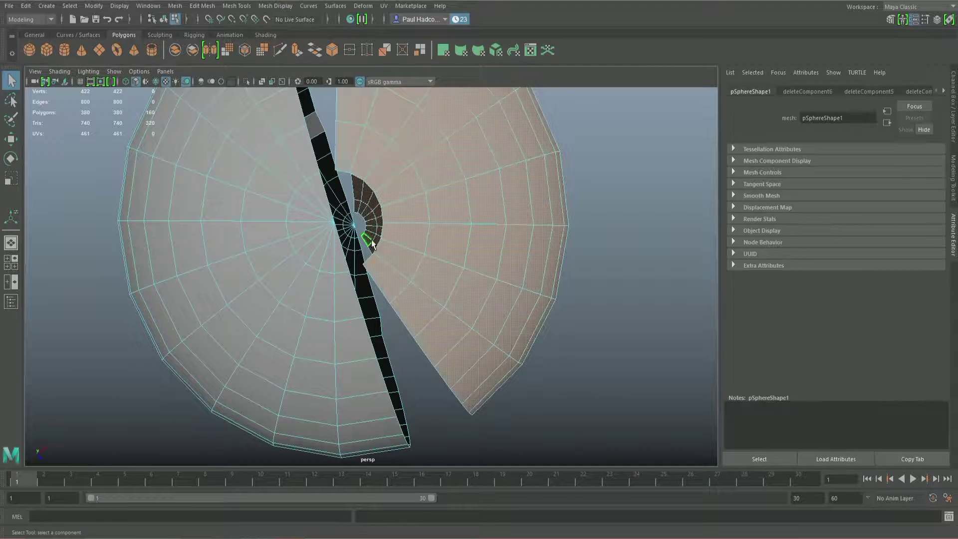
pyautogui.press('Delete')
pyautogui.keyDown('alt'); pyautogui.moveTo(310, 223); pyautogui.dragTo(491, 278); pyautogui.keyUp('alt')
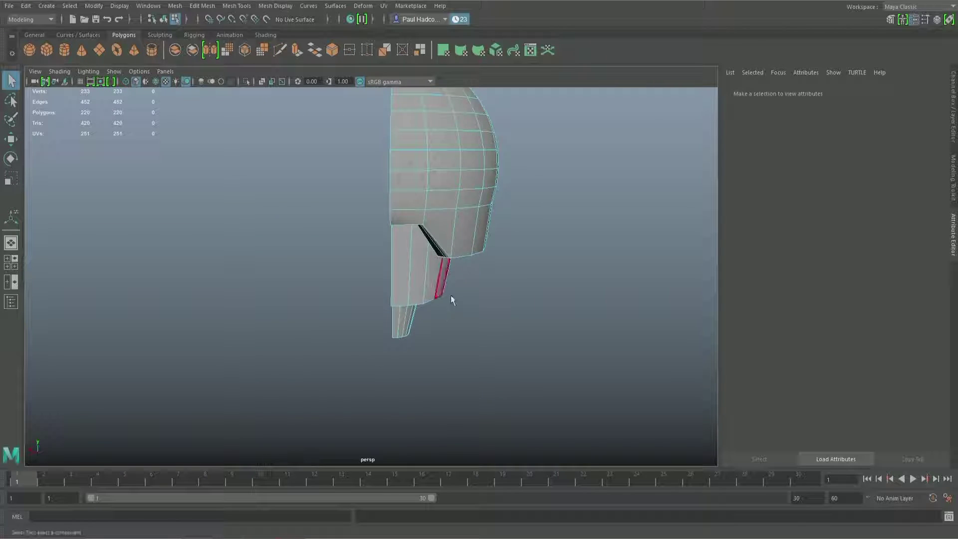
# - Select four adjacent side faces on the remaining half's tapered bottom piece and extrude them
pyautogui.keyDown('alt'); pyautogui.moveTo(363, 260); pyautogui.dragTo(336, 257); pyautogui.keyUp('alt')
pyautogui.scroll(4, 337, 367)
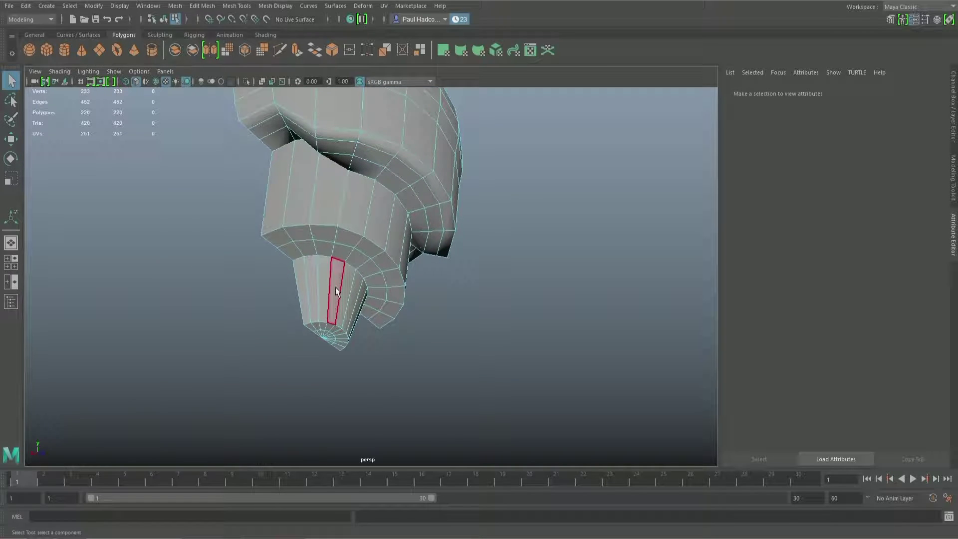
pyautogui.click(335, 288)
pyautogui.keyDown('shift'); pyautogui.click(344, 296); pyautogui.keyUp('shift')
pyautogui.keyDown('shift'); pyautogui.click(352, 302); pyautogui.keyUp('shift')
pyautogui.keyDown('shift'); pyautogui.click(326, 300); pyautogui.keyUp('shift')
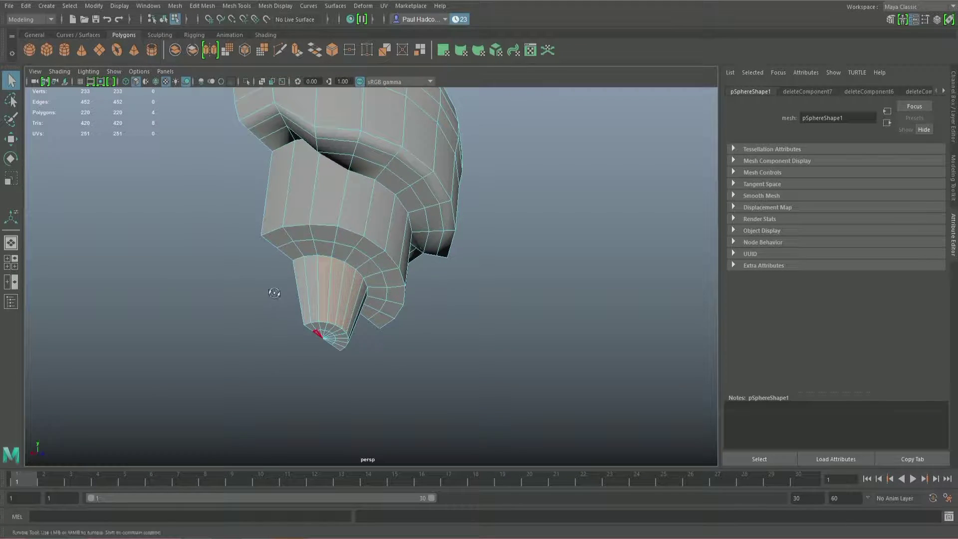
pyautogui.keyDown('alt'); pyautogui.moveTo(273, 292); pyautogui.dragTo(289, 279); pyautogui.keyUp('alt')
pyautogui.hotkey('ctrl', 'e')
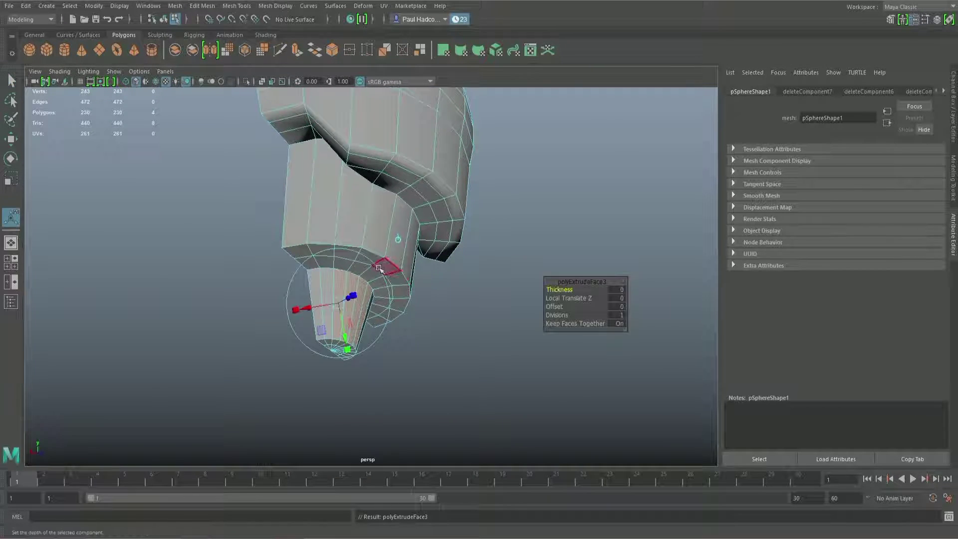
# - Shrink the extruded side faces vertically and move them into place beside the tapered piece
pyautogui.press('r')
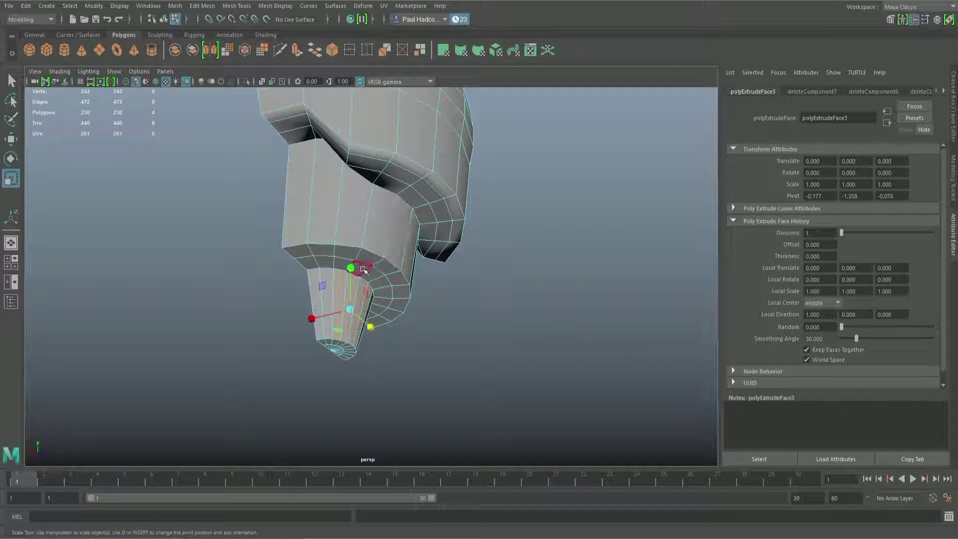
pyautogui.moveTo(351, 270); pyautogui.dragTo(337, 306)
pyautogui.press('w')
pyautogui.moveTo(353, 268); pyautogui.dragTo(405, 325)
pyautogui.press('e')
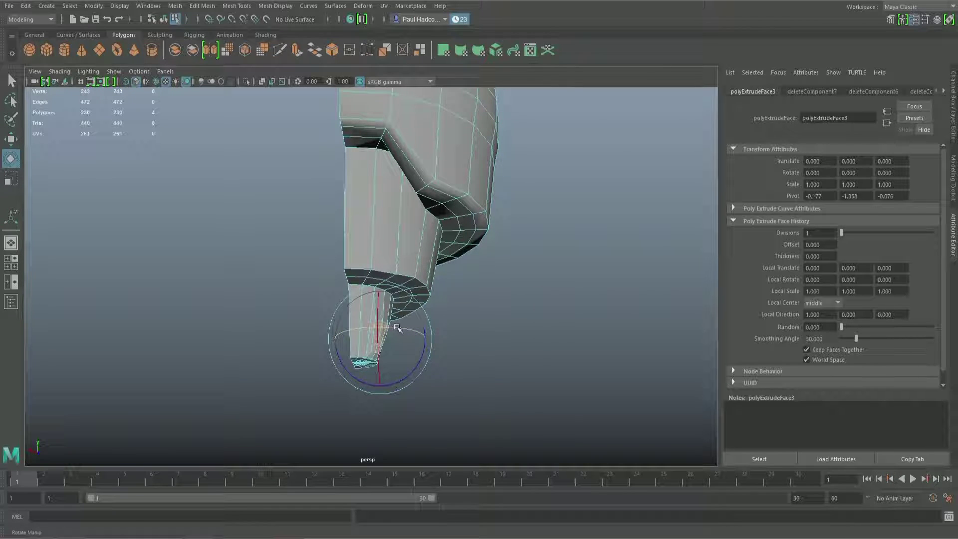
pyautogui.keyDown('alt'); pyautogui.moveTo(398, 328); pyautogui.dragTo(434, 324); pyautogui.keyUp('alt')
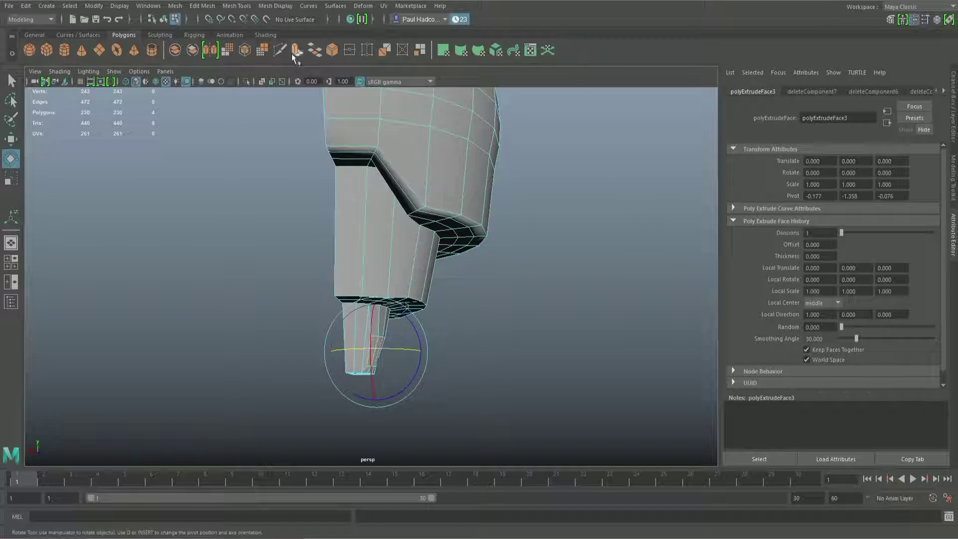
# - Extrude the selected side faces of the tapered bottom piece again, scale them down and pull them outward as the hip joint
pyautogui.hotkey('ctrl', 'e')
pyautogui.click(433, 288)
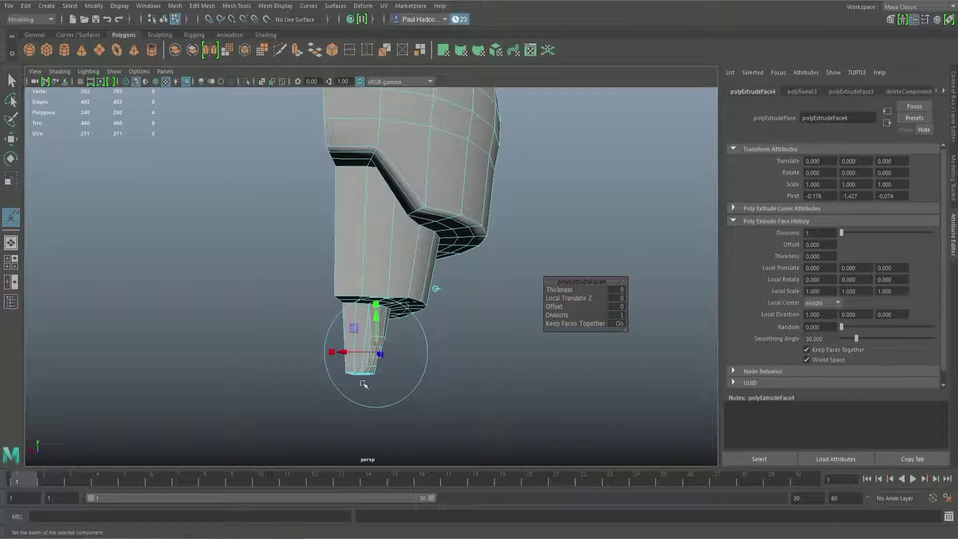
pyautogui.press('r')
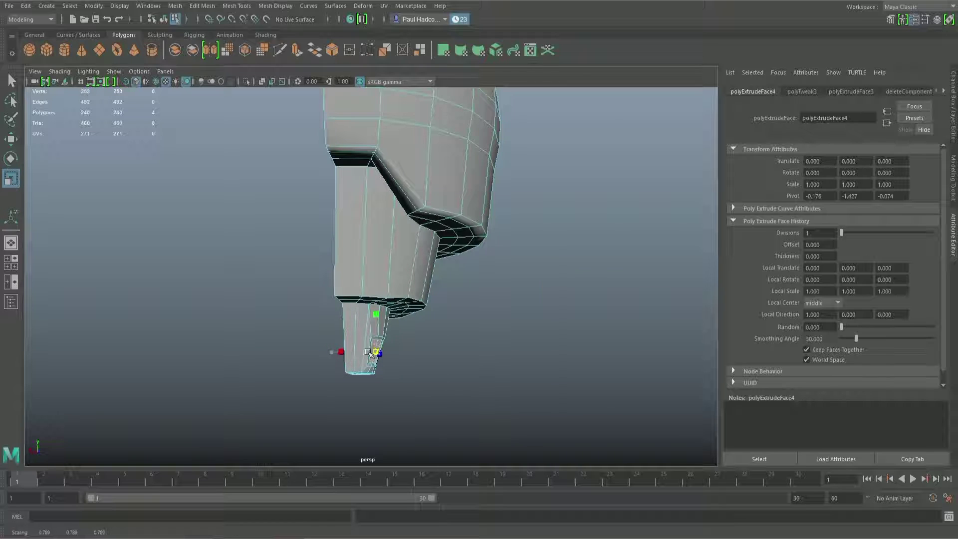
pyautogui.press('w')
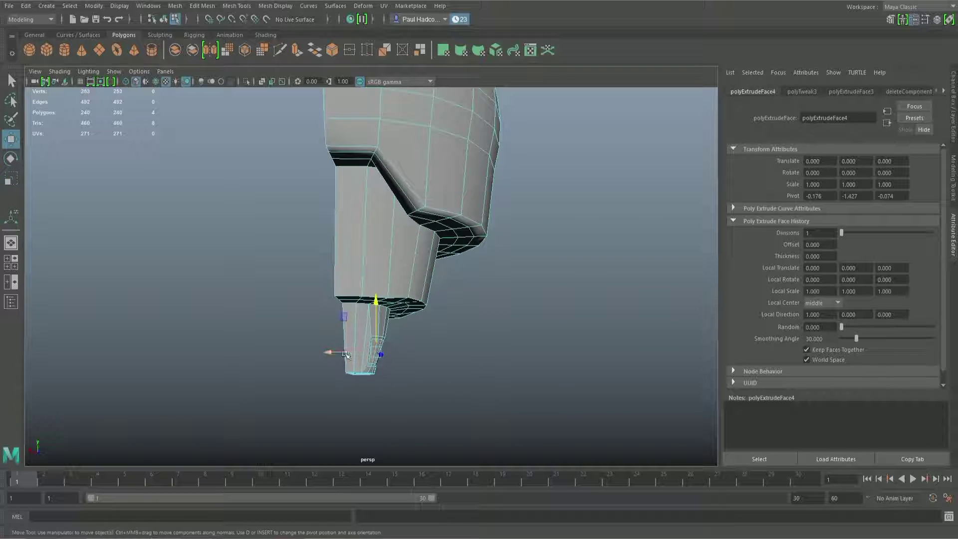
pyautogui.moveTo(333, 353); pyautogui.dragTo(409, 350)
# - Check the reference picture, extrude the hip joint's end faces once more and clear the selection
pyautogui.click(321, 538)
pyautogui.click(321, 538)
pyautogui.click(313, 53)
pyautogui.click(391, 356)
pyautogui.hotkey('ctrl', 'z')
pyautogui.click(401, 358)
pyautogui.click(468, 336)
pyautogui.scroll(-3, 409, 351)
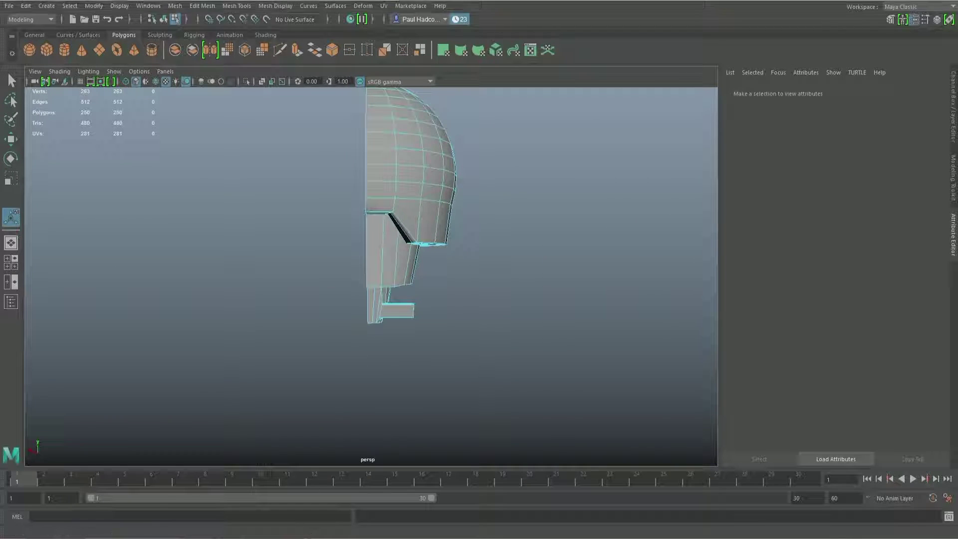
# - Compare the hip joint with the reference picture and move its outer end vertices inward to shorten it
pyautogui.hotkey('alt', 'Tab')
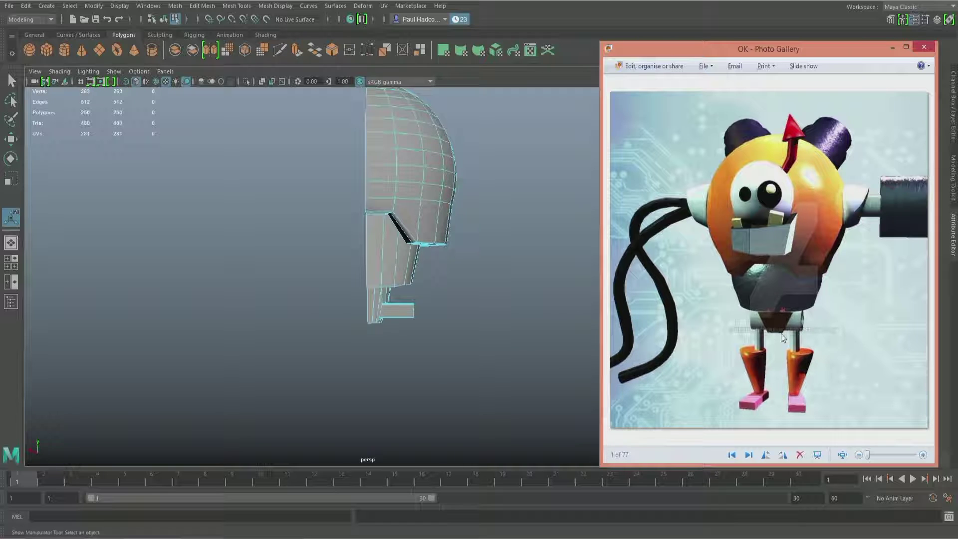
pyautogui.moveTo(410, 315); pyautogui.dragTo(361, 250, button='right')
pyautogui.moveTo(404, 298); pyautogui.dragTo(442, 336)
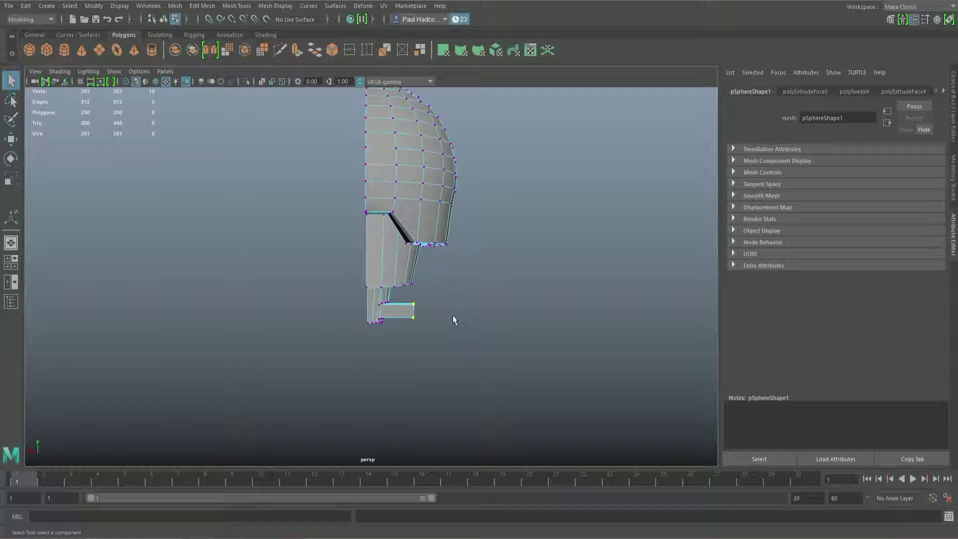
pyautogui.press('w')
pyautogui.moveTo(368, 311); pyautogui.dragTo(356, 311)
pyautogui.keyDown('alt'); pyautogui.moveTo(425, 309); pyautogui.dragTo(394, 344); pyautogui.keyUp('alt')
pyautogui.click(472, 310)
# - Insert a lengthwise edge loop through the middle of the hip joint's side and scale the loop
pyautogui.scroll(4, 478, 350)
pyautogui.moveTo(378, 349); pyautogui.dragTo(379, 226, button='right')
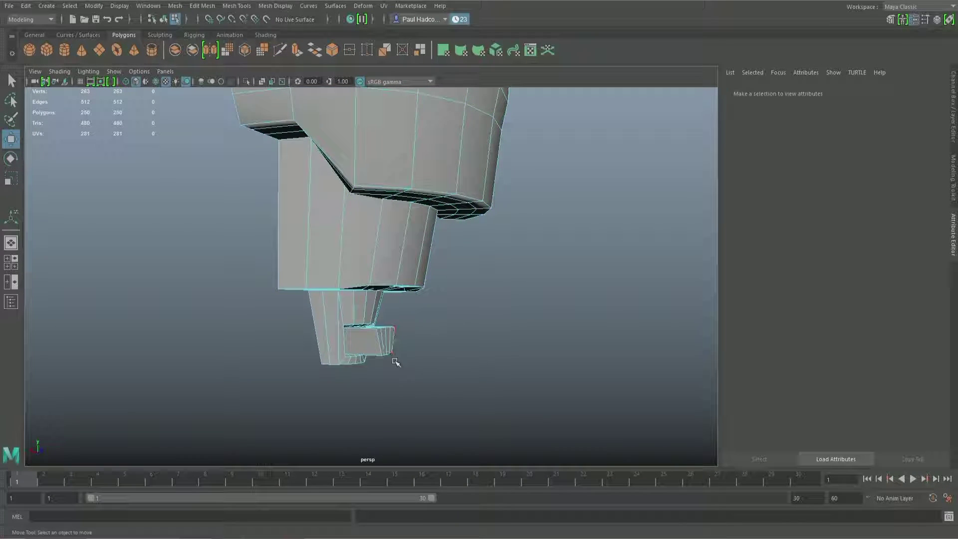
pyautogui.click(380, 346)
pyautogui.keyDown('shift'); pyautogui.moveTo(380, 345); pyautogui.dragTo(388, 377, button='right'); pyautogui.keyUp('shift')
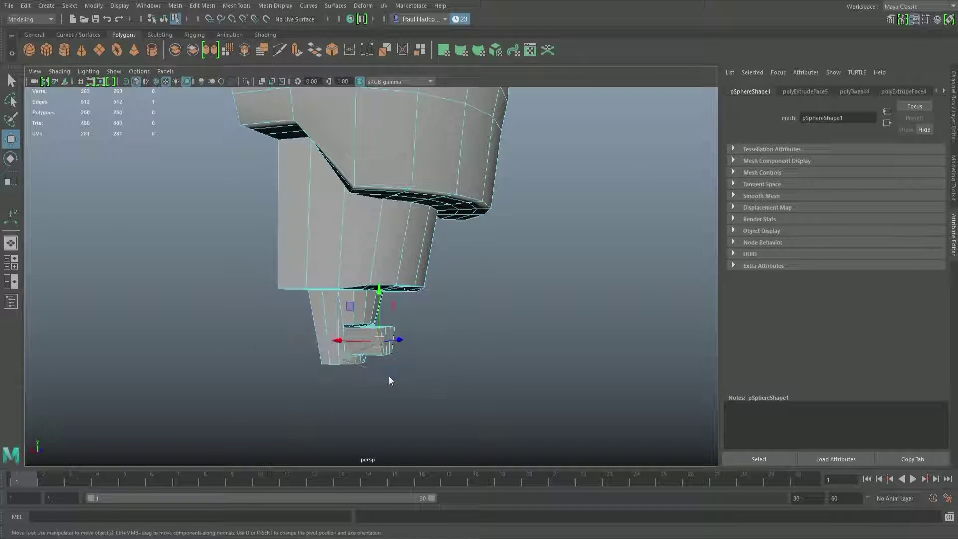
pyautogui.keyDown('alt'); pyautogui.moveTo(412, 366); pyautogui.dragTo(362, 376); pyautogui.keyUp('alt')
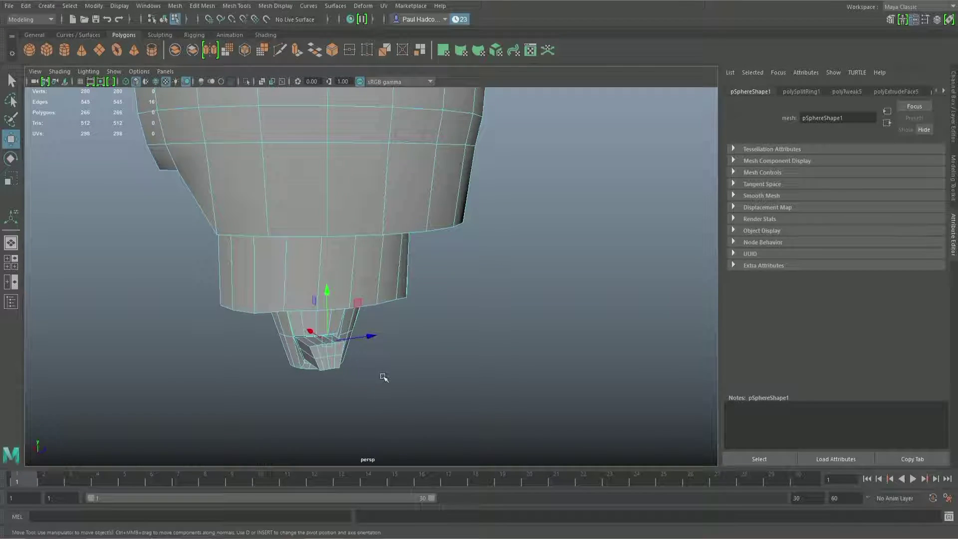
pyautogui.press('r')
pyautogui.moveTo(368, 338); pyautogui.dragTo(371, 336)
pyautogui.keyDown('alt'); pyautogui.moveTo(330, 370); pyautogui.dragTo(479, 383); pyautogui.keyUp('alt')
pyautogui.click(466, 381)
pyautogui.click(365, 349)
pyautogui.click(486, 381)
# - Preview the half body smoothed in object mode, examine the hip joint, and return to the unsmoothed display
pyautogui.moveTo(394, 346); pyautogui.dragTo(443, 214, button='right')
pyautogui.scroll(-4, 391, 331)
pyautogui.moveTo(381, 328)
pyautogui.keyDown('alt'); pyautogui.mouseDown()
pyautogui.moveTo(402, 346)
pyautogui.moveTo(390, 344)
pyautogui.mouseUp(); pyautogui.keyUp('alt')
pyautogui.press('3')
pyautogui.click(456, 314)
pyautogui.moveTo(422, 336)
pyautogui.keyDown('alt'); pyautogui.mouseDown()
pyautogui.moveTo(428, 314)
pyautogui.moveTo(399, 301)
pyautogui.moveTo(252, 299)
pyautogui.moveTo(402, 301)
pyautogui.moveTo(432, 312)
pyautogui.moveTo(372, 319)
pyautogui.moveTo(308, 309)
pyautogui.moveTo(406, 332)
pyautogui.mouseUp(); pyautogui.keyUp('alt')
pyautogui.scroll(3, 424, 319)
pyautogui.scroll(5, 399, 337)
pyautogui.click(395, 345)
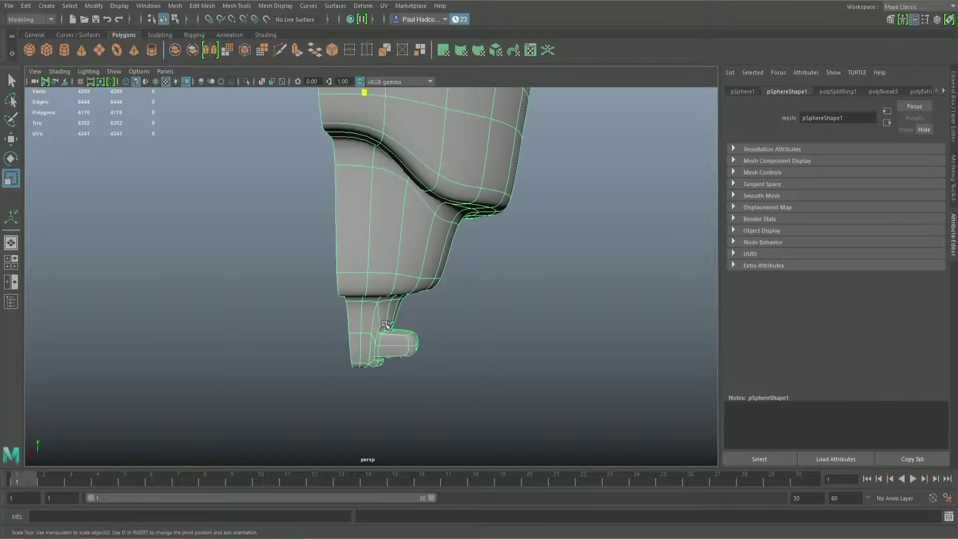
pyautogui.press('1')
pyautogui.scroll(-2, 406, 344)
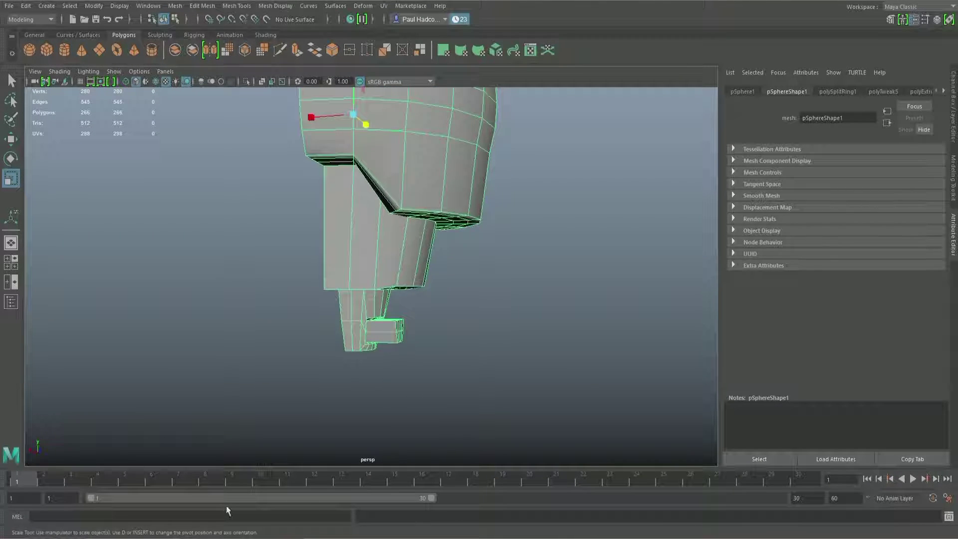
# - Check the legs in the reference picture and insert an edge loop around the hip joint, halfway along its length
pyautogui.click(296, 537)
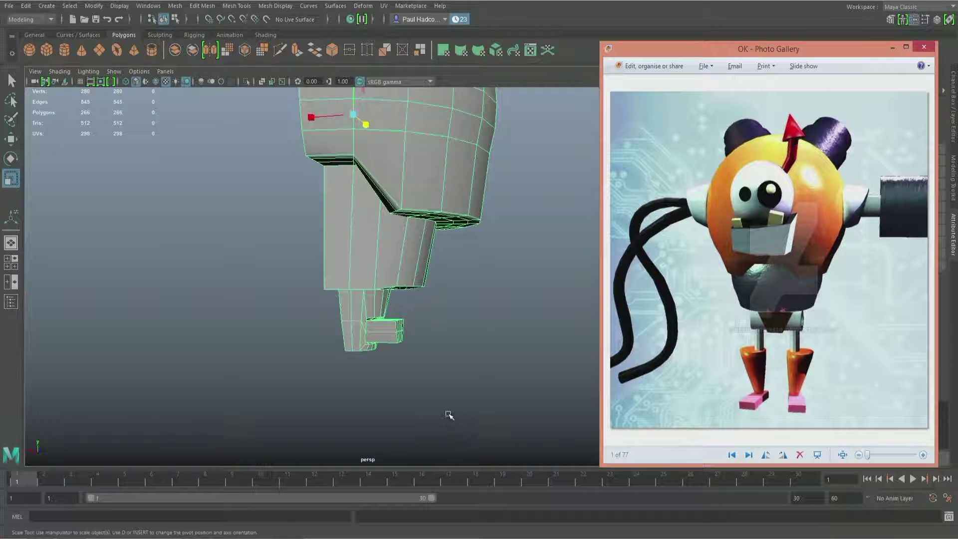
pyautogui.keyDown('alt'); pyautogui.moveTo(374, 383); pyautogui.dragTo(370, 374); pyautogui.keyUp('alt')
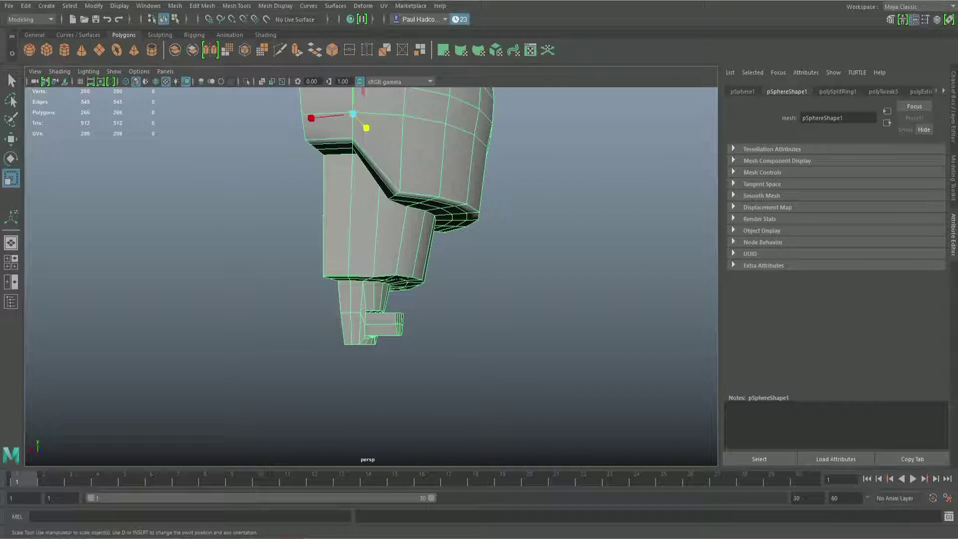
pyautogui.hotkey('alt', 'Tab')
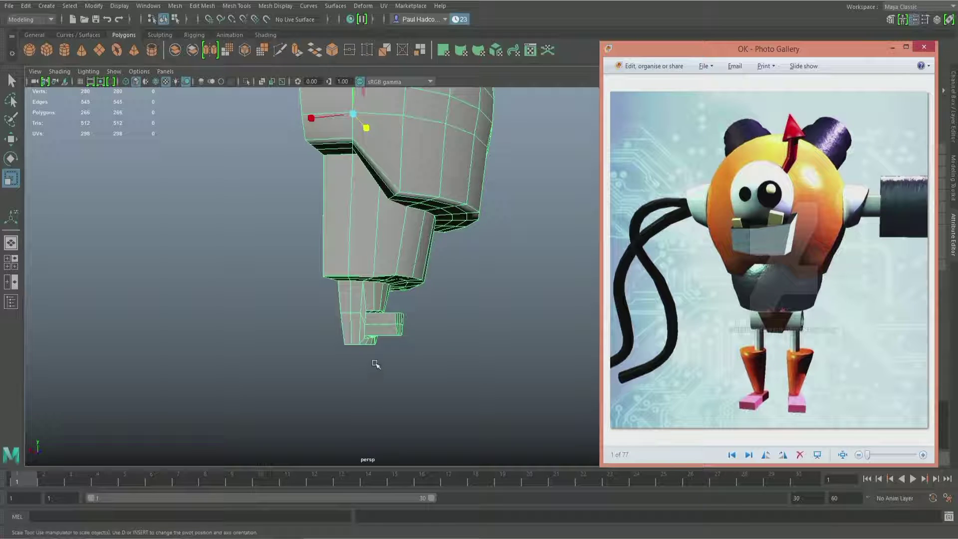
pyautogui.keyDown('alt'); pyautogui.moveTo(373, 329); pyautogui.dragTo(373, 305); pyautogui.keyUp('alt')
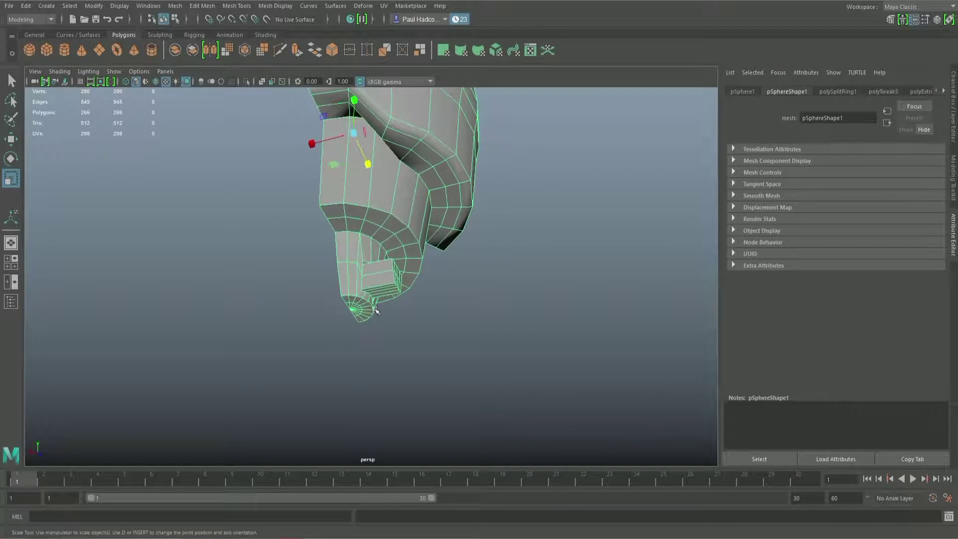
pyautogui.moveTo(375, 258); pyautogui.dragTo(378, 234, button='right')
pyautogui.keyDown('alt'); pyautogui.moveTo(378, 235); pyautogui.dragTo(408, 404); pyautogui.keyUp('alt')
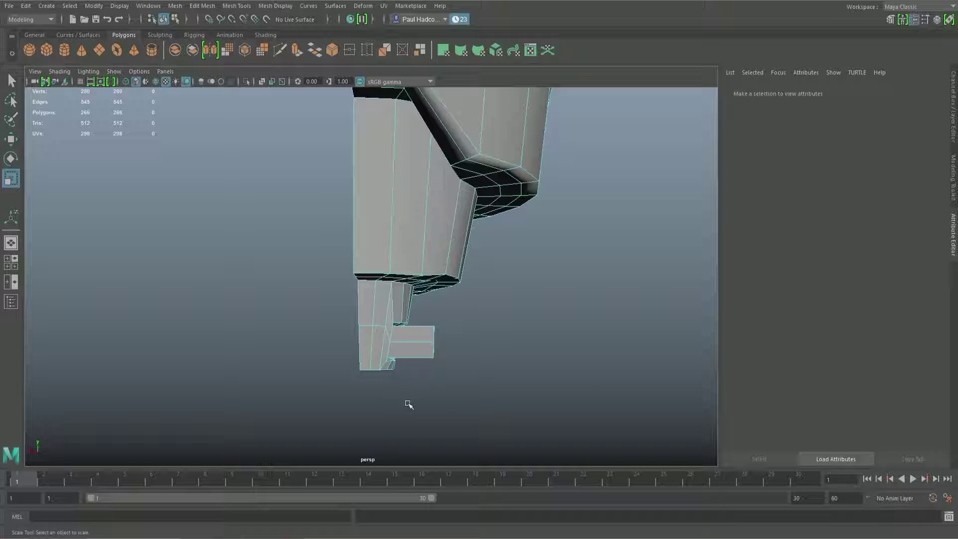
pyautogui.click(417, 343)
pyautogui.moveTo(415, 344); pyautogui.dragTo(429, 230, button='right')
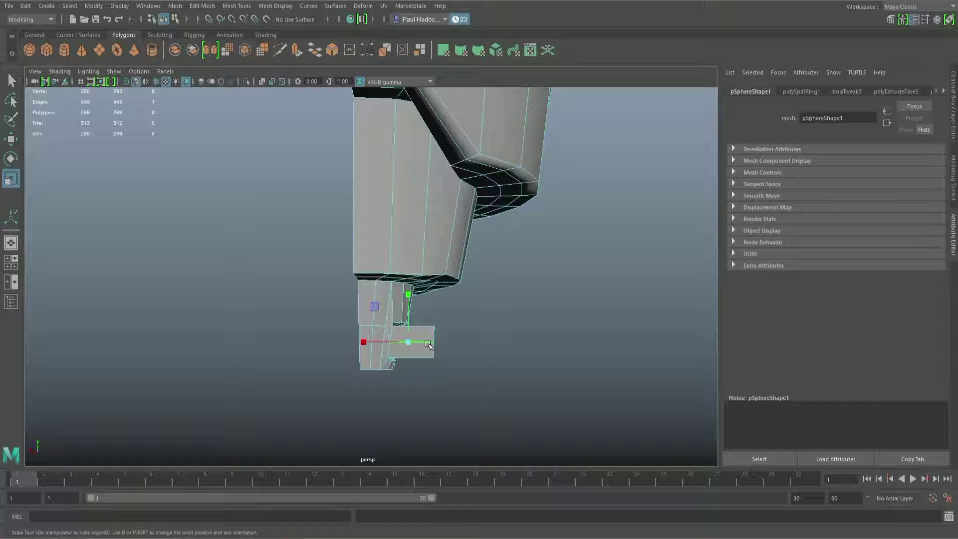
pyautogui.keyDown('ctrl'); pyautogui.moveTo(427, 343); pyautogui.dragTo(437, 378, button='right'); pyautogui.keyUp('ctrl')
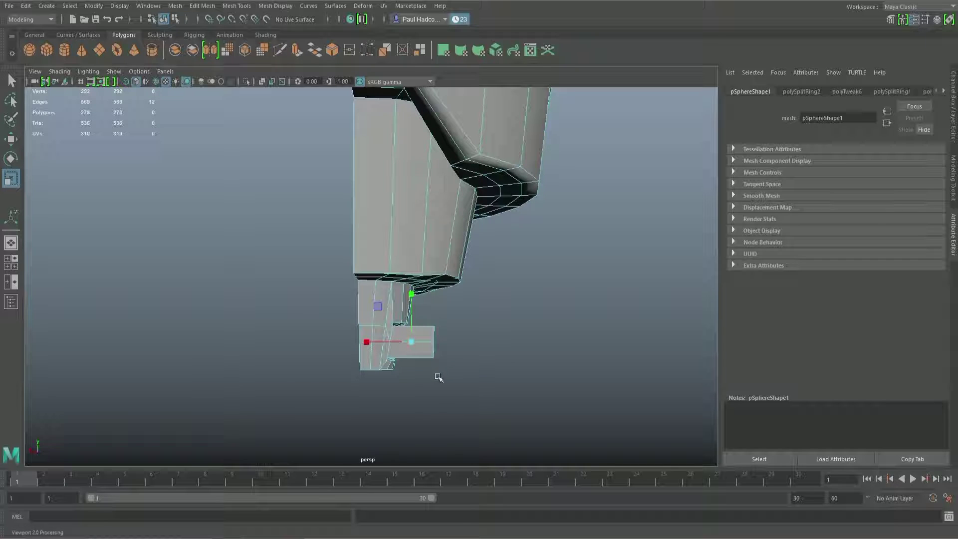
# - Examine the underside of the hip joint and compare it with where the legs attach in the reference picture
pyautogui.keyDown('alt'); pyautogui.moveTo(453, 377); pyautogui.dragTo(442, 332); pyautogui.keyUp('alt')
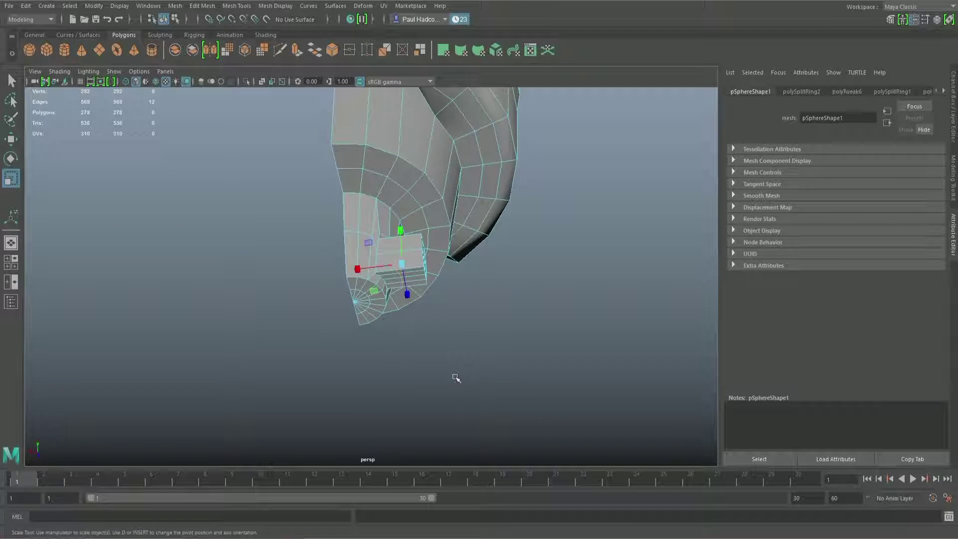
pyautogui.moveTo(497, 278)
pyautogui.keyDown('alt'); pyautogui.mouseDown()
pyautogui.moveTo(499, 306)
pyautogui.moveTo(459, 327)
pyautogui.moveTo(503, 278)
pyautogui.mouseUp(); pyautogui.keyUp('alt')
pyautogui.hotkey('alt', 'Tab')
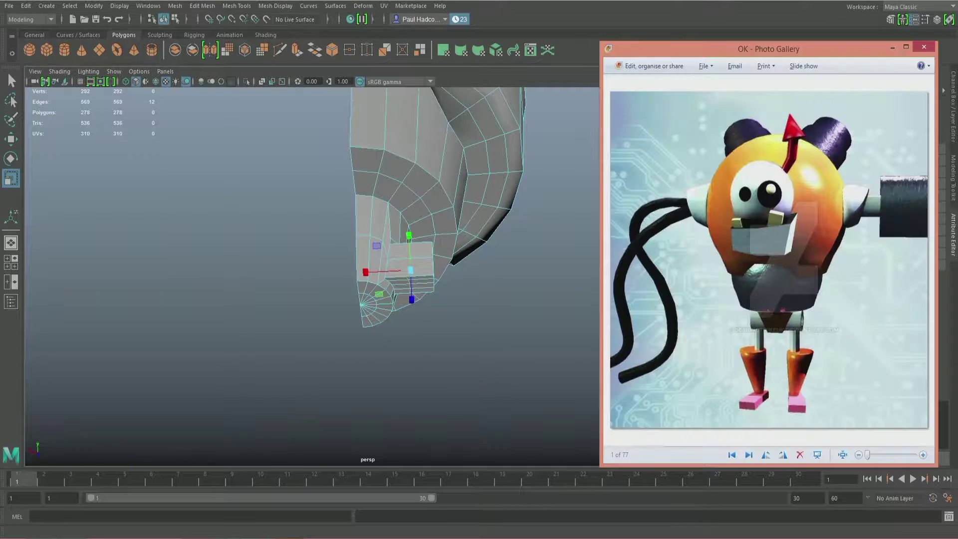
pyautogui.hotkey('alt', 'Tab')
pyautogui.keyDown('alt'); pyautogui.moveTo(383, 334); pyautogui.dragTo(385, 319); pyautogui.keyUp('alt')
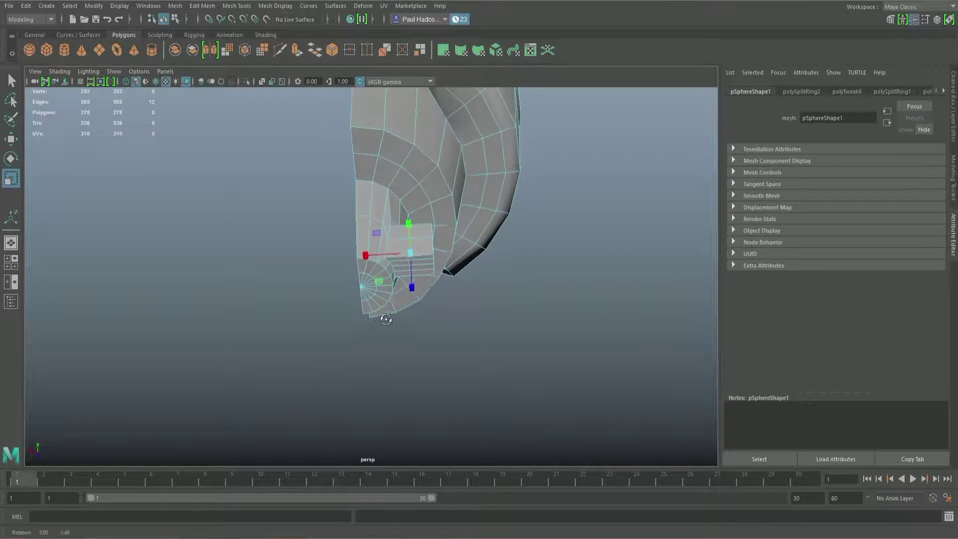
pyautogui.click(447, 313)
pyautogui.keyDown('alt'); pyautogui.moveTo(432, 289); pyautogui.dragTo(453, 250, button='right'); pyautogui.keyUp('alt')
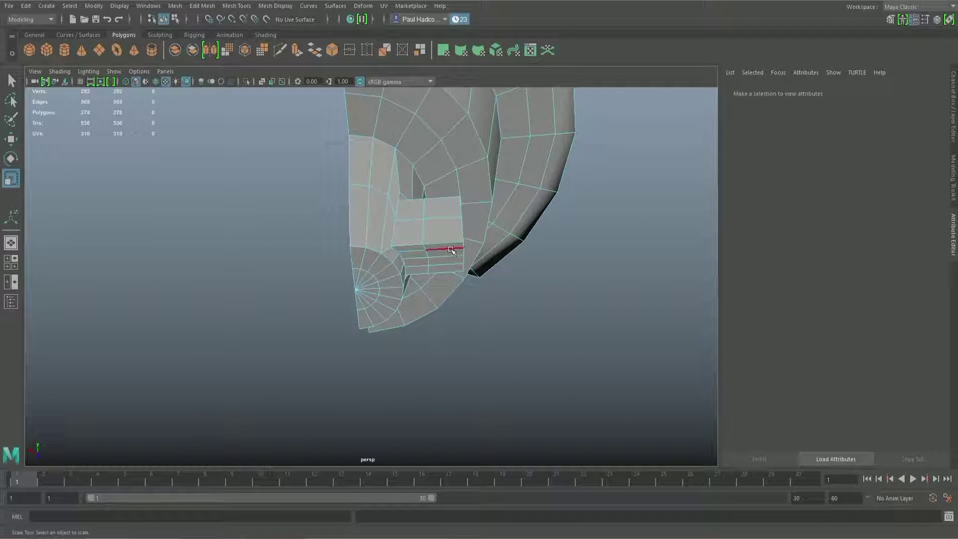
pyautogui.hotkey('alt', 'Tab')
pyautogui.hotkey('alt', 'Tab')
# - Insert another edge loop around the outer half of the hip joint and move it slightly outward
pyautogui.keyDown('alt'); pyautogui.moveTo(453, 274); pyautogui.dragTo(439, 267); pyautogui.keyUp('alt')
pyautogui.click(444, 233)
pyautogui.rightClick(446, 234)
pyautogui.rightClick(446, 234)
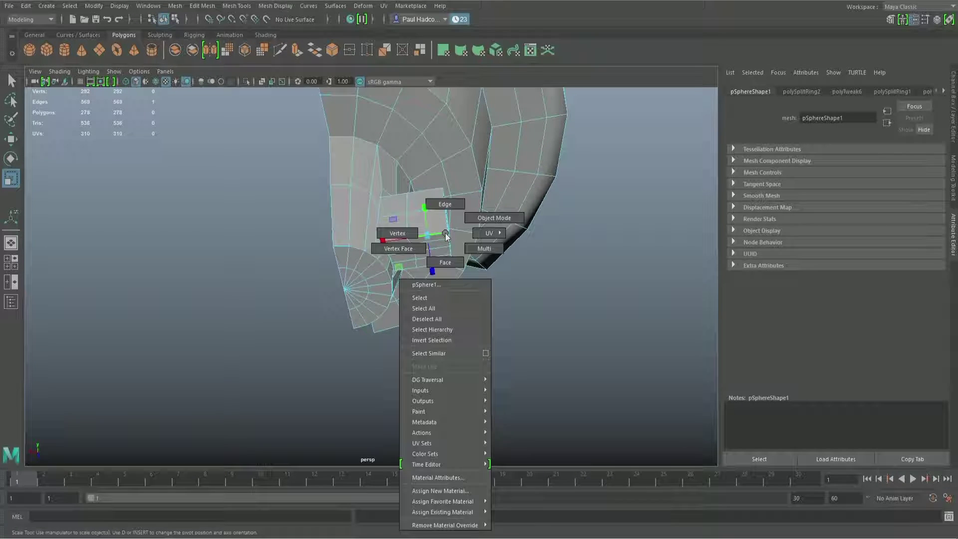
pyautogui.moveTo(445, 234); pyautogui.dragTo(433, 218, button='right')
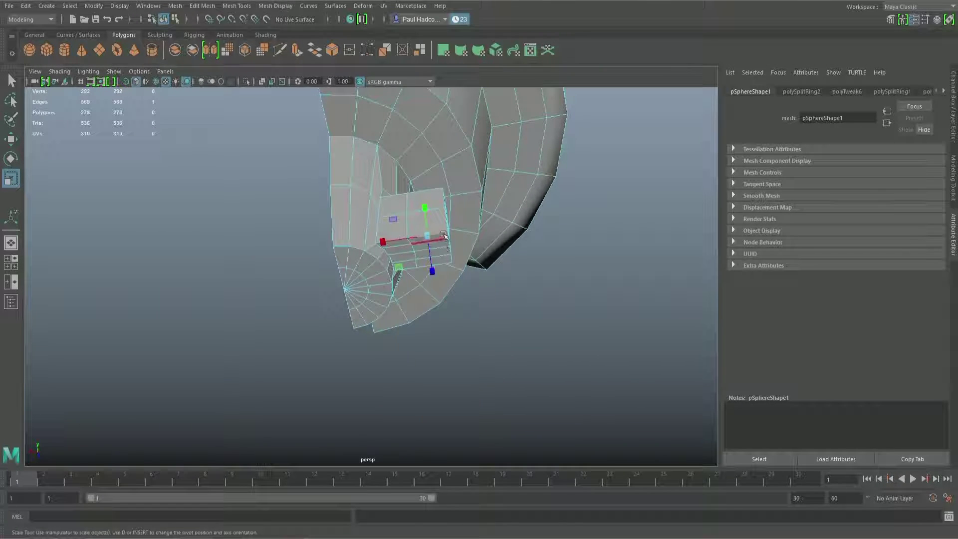
pyautogui.keyDown('shift'); pyautogui.rightClick(441, 235); pyautogui.keyUp('shift')
pyautogui.keyDown('shift'); pyautogui.moveTo(441, 237); pyautogui.dragTo(448, 265, button='right'); pyautogui.keyUp('shift')
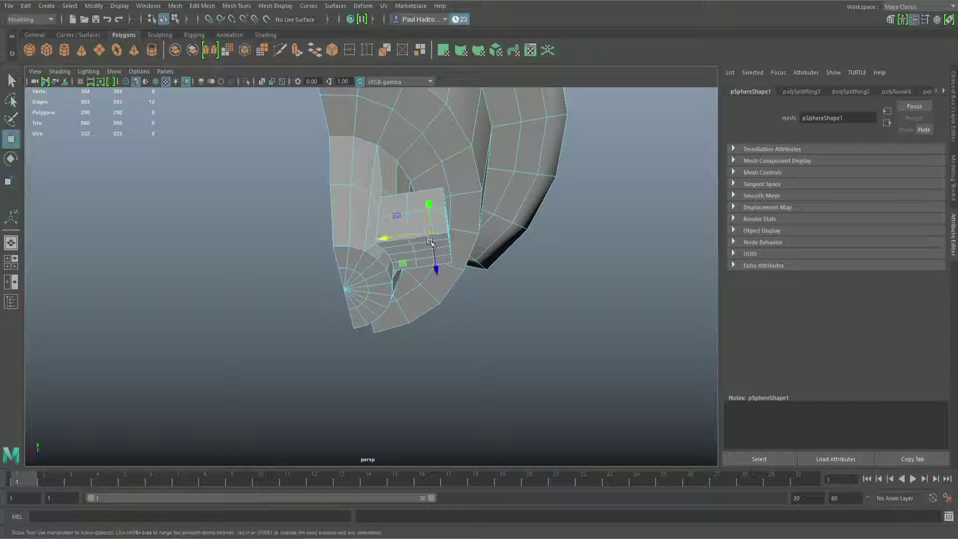
pyautogui.moveTo(389, 237); pyautogui.dragTo(398, 237)
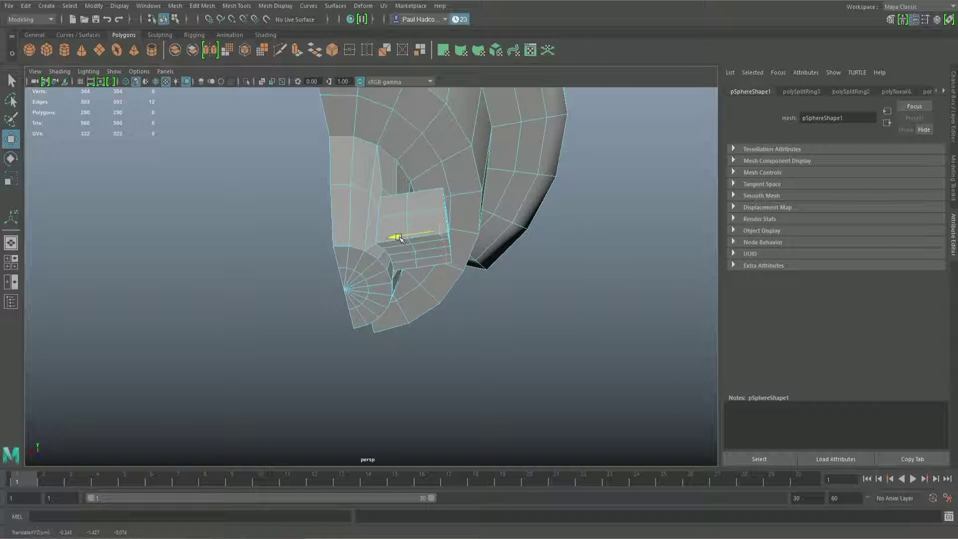
# - Select the four bottom faces between the hip joint's two edge loops, extrude them and scale the extrusion
pyautogui.moveTo(426, 242); pyautogui.dragTo(427, 264, button='right')
pyautogui.click(427, 240)
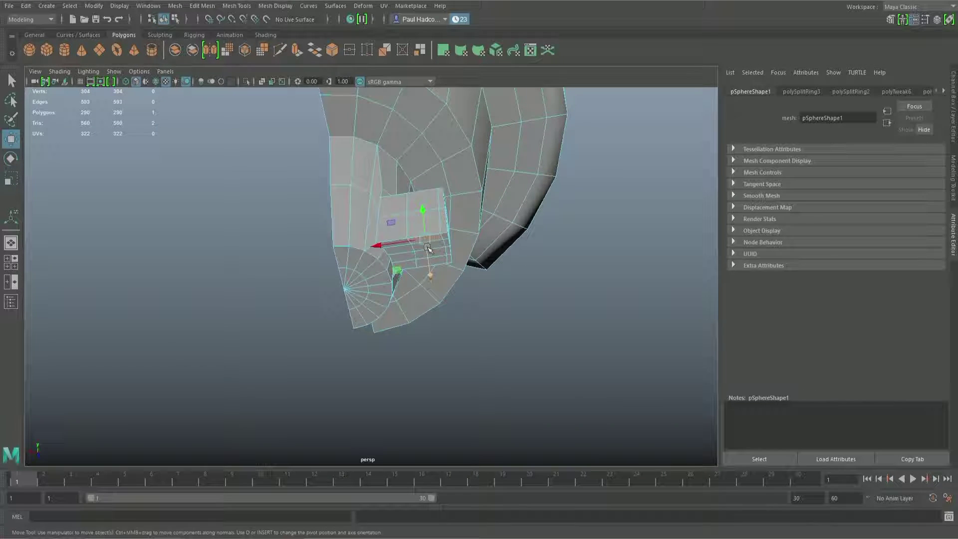
pyautogui.keyDown('shift'); pyautogui.click(441, 244); pyautogui.keyUp('shift')
pyautogui.keyDown('shift'); pyautogui.click(441, 252); pyautogui.keyUp('shift')
pyautogui.keyDown('shift'); pyautogui.click(441, 260); pyautogui.keyUp('shift')
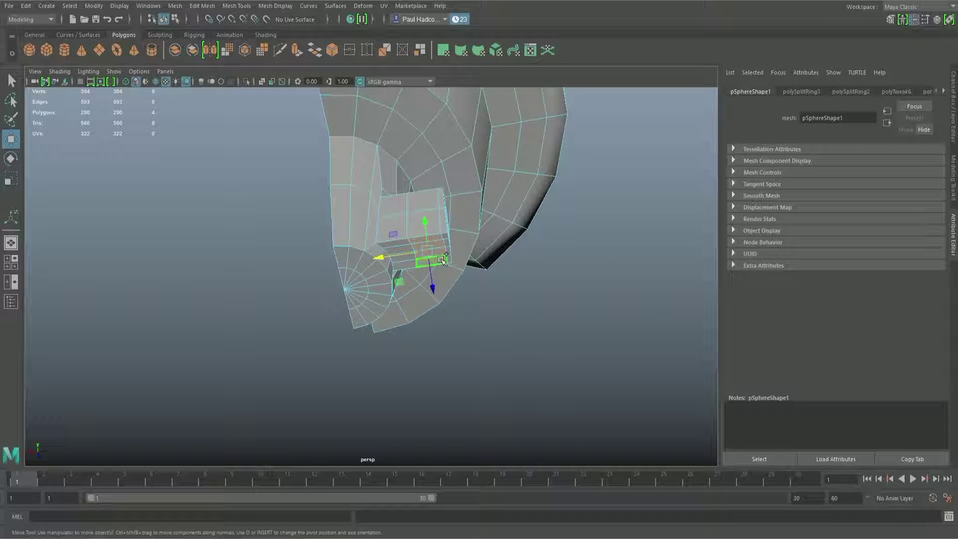
pyautogui.click(295, 51)
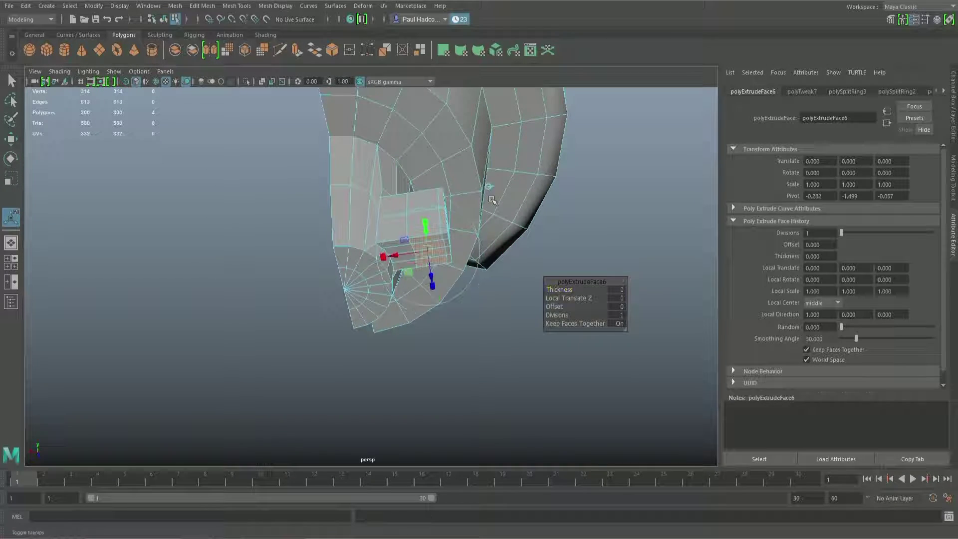
pyautogui.press('r')
pyautogui.moveTo(432, 251); pyautogui.dragTo(422, 306)
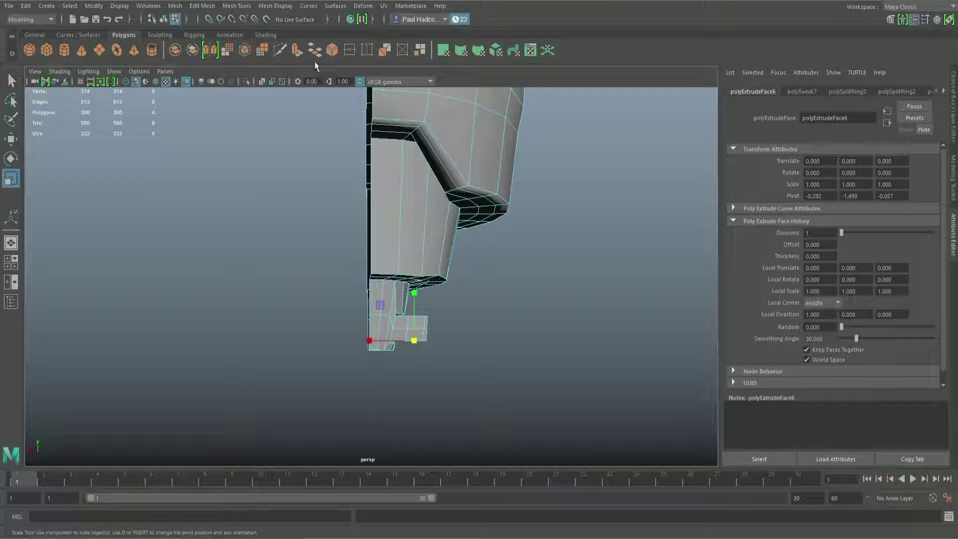
# - Extrude the same bottom faces again and pull them down about 0.48 units to form the thin upper leg rod
pyautogui.hotkey('ctrl', 'e')
pyautogui.click(474, 277)
pyautogui.moveTo(417, 313); pyautogui.dragTo(417, 372)
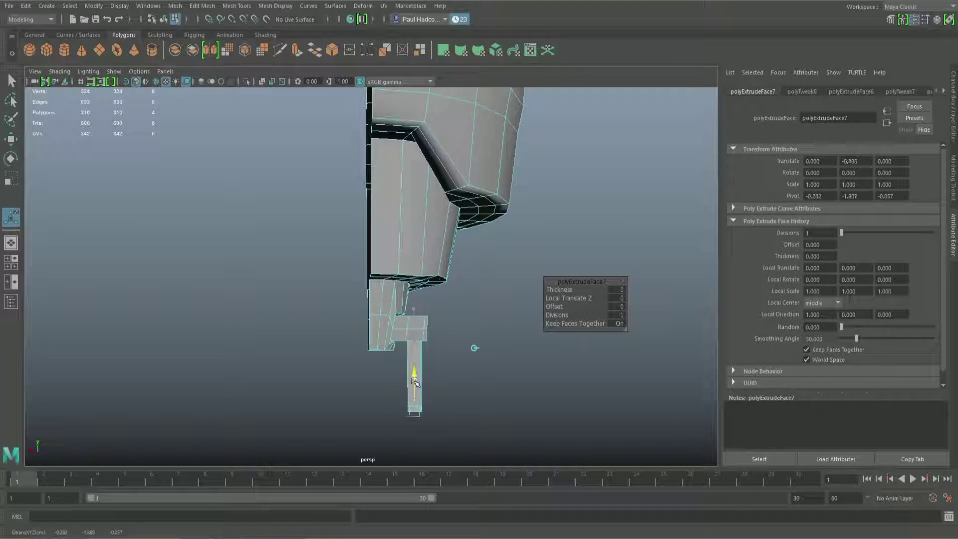
pyautogui.keyDown('alt'); pyautogui.moveTo(425, 381); pyautogui.dragTo(432, 294, button='middle'); pyautogui.keyUp('alt')
pyautogui.hotkey('alt', 'Tab')
pyautogui.hotkey('alt', 'Tab')
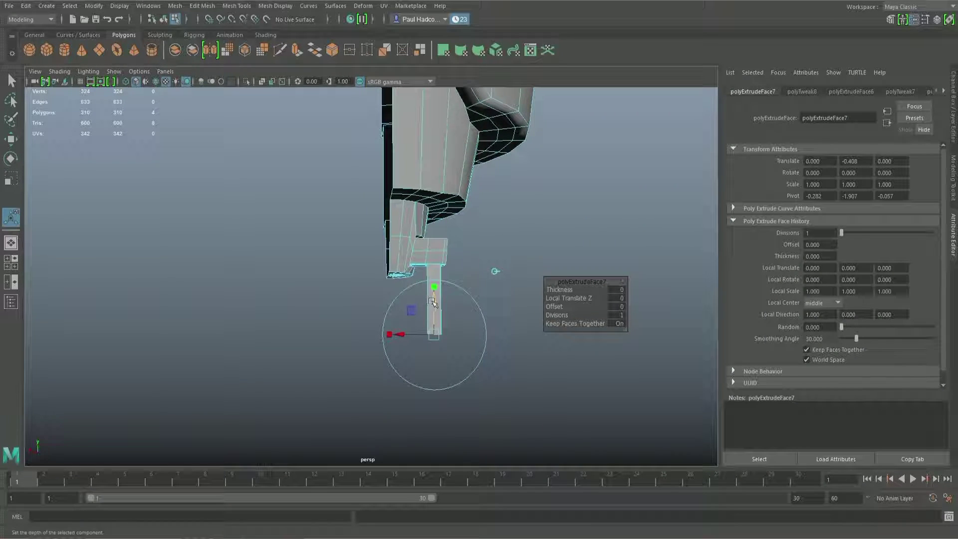
pyautogui.keyDown('alt'); pyautogui.moveTo(431, 302); pyautogui.dragTo(437, 290); pyautogui.keyUp('alt')
pyautogui.keyDown('alt'); pyautogui.moveTo(453, 338); pyautogui.dragTo(419, 270); pyautogui.keyUp('alt')
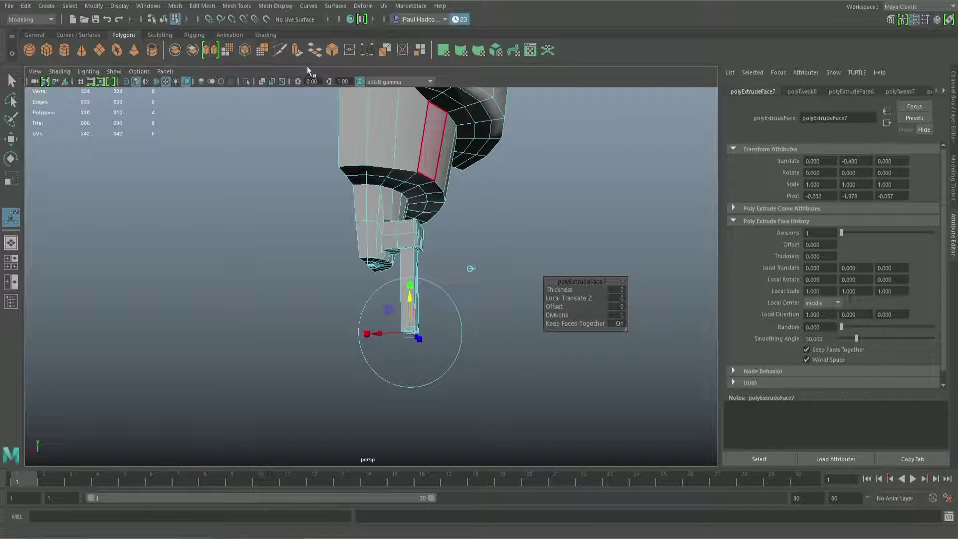
# - Extrude the faces at the lower end of the leg rod and scale them outward into a wider flange
pyautogui.click(296, 56)
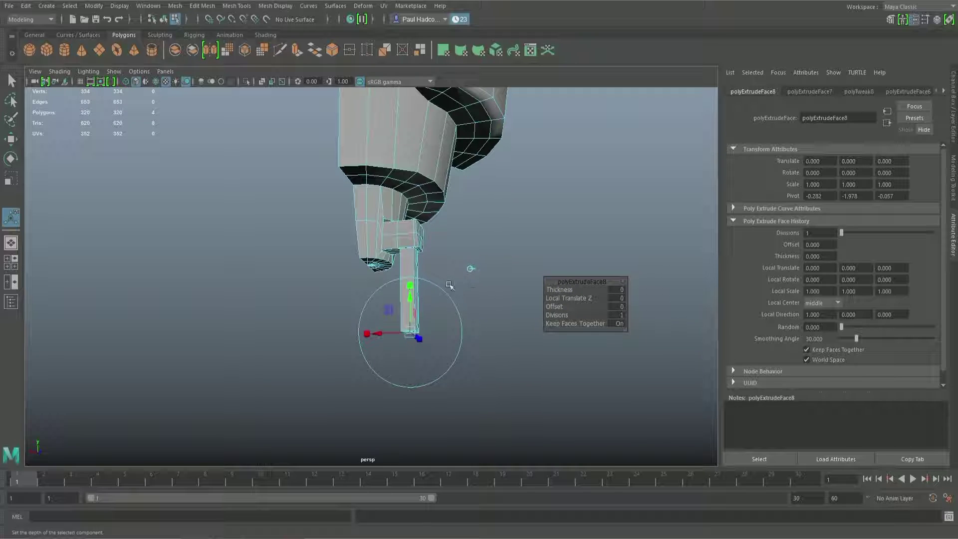
pyautogui.press('r')
pyautogui.moveTo(410, 331); pyautogui.dragTo(399, 305)
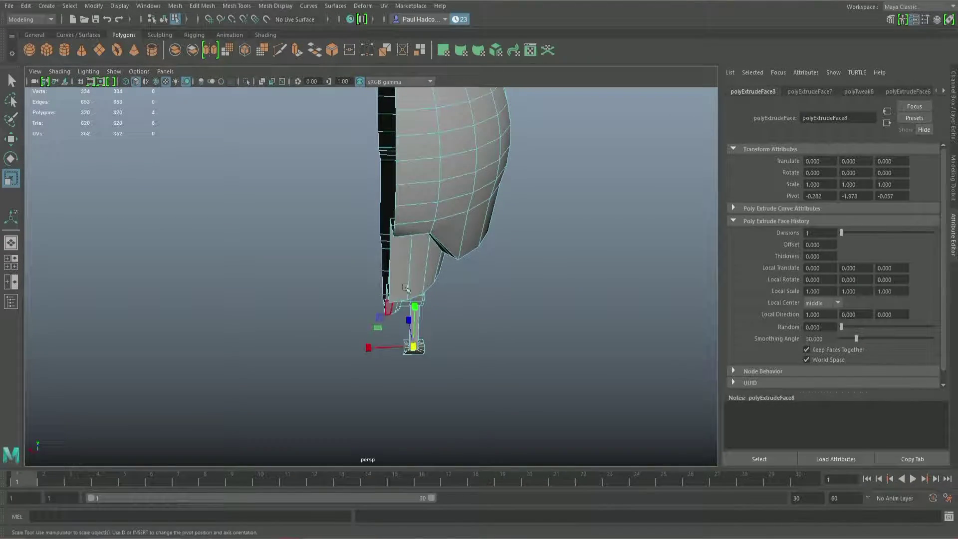
# - Check the reference picture and scale the flange at the lower end of the leg rod wider
pyautogui.click(289, 538)
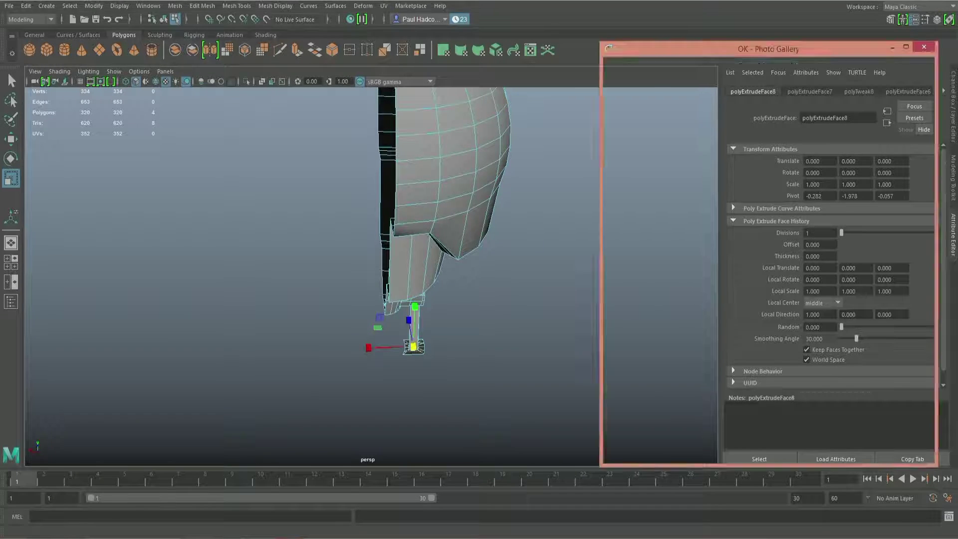
pyautogui.click(289, 538)
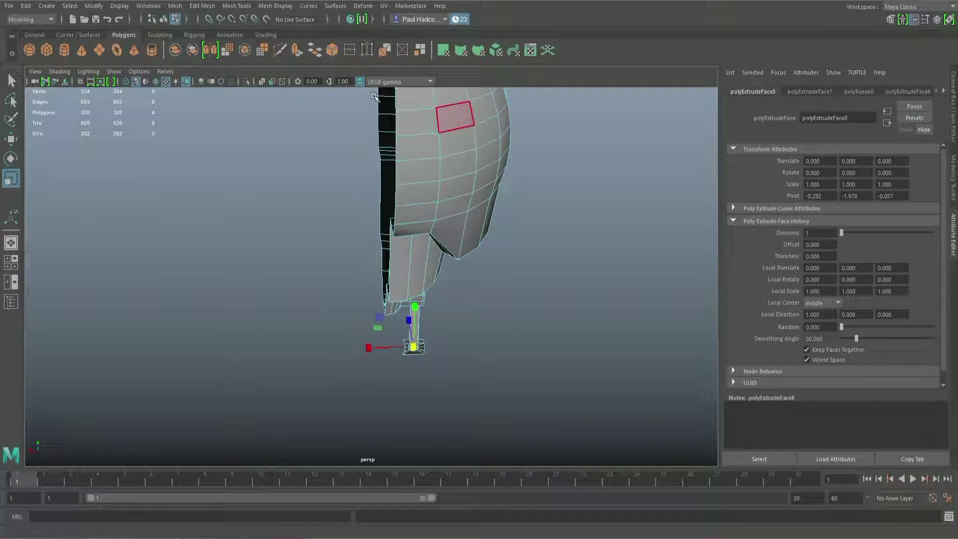
pyautogui.moveTo(414, 347); pyautogui.dragTo(421, 351)
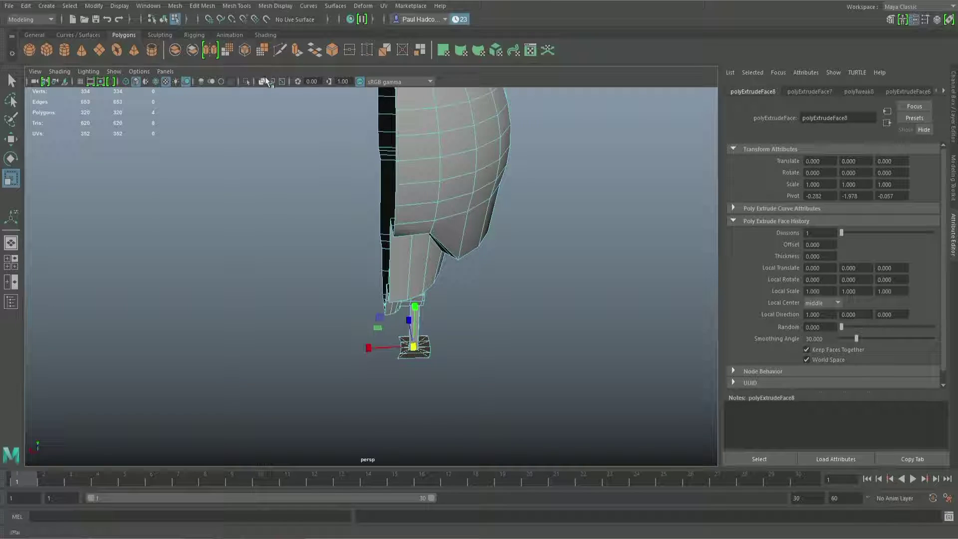
# - Extrude the flange faces down about 0.92 units and scale the end narrower to form the tapered lower leg
pyautogui.click(299, 53)
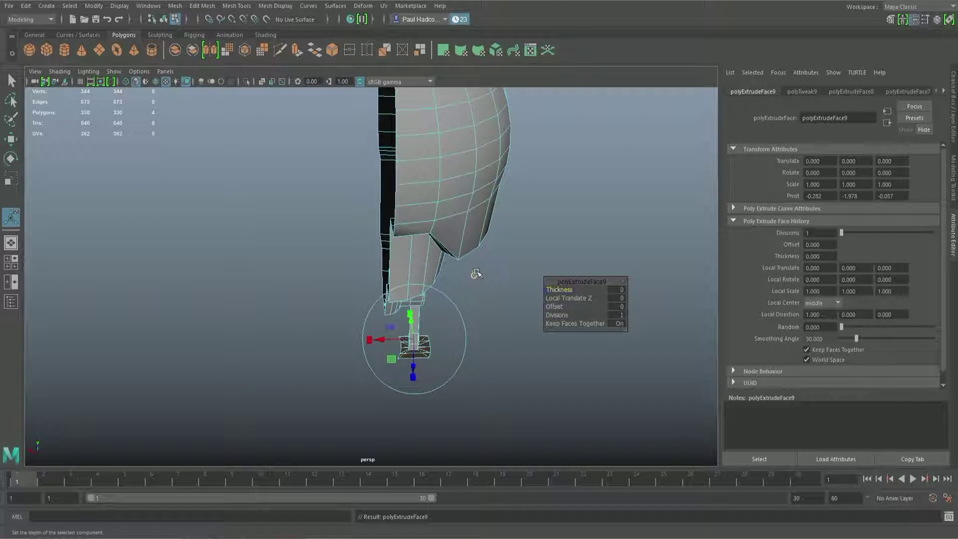
pyautogui.moveTo(412, 319); pyautogui.dragTo(331, 403)
pyautogui.press('r')
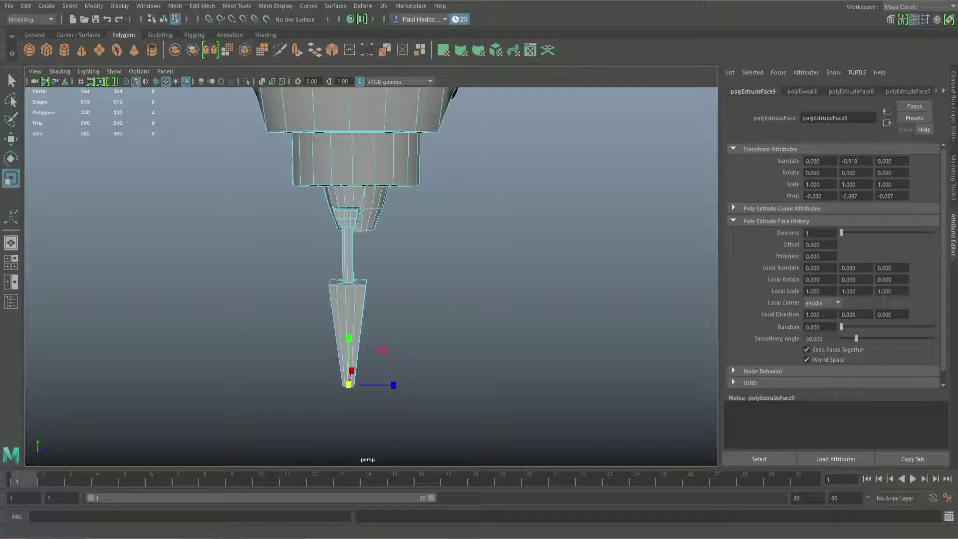
pyautogui.hotkey('alt', 'Tab')
pyautogui.hotkey('alt', 'Tab')
pyautogui.keyDown('alt'); pyautogui.moveTo(324, 377); pyautogui.dragTo(327, 355); pyautogui.keyUp('alt')
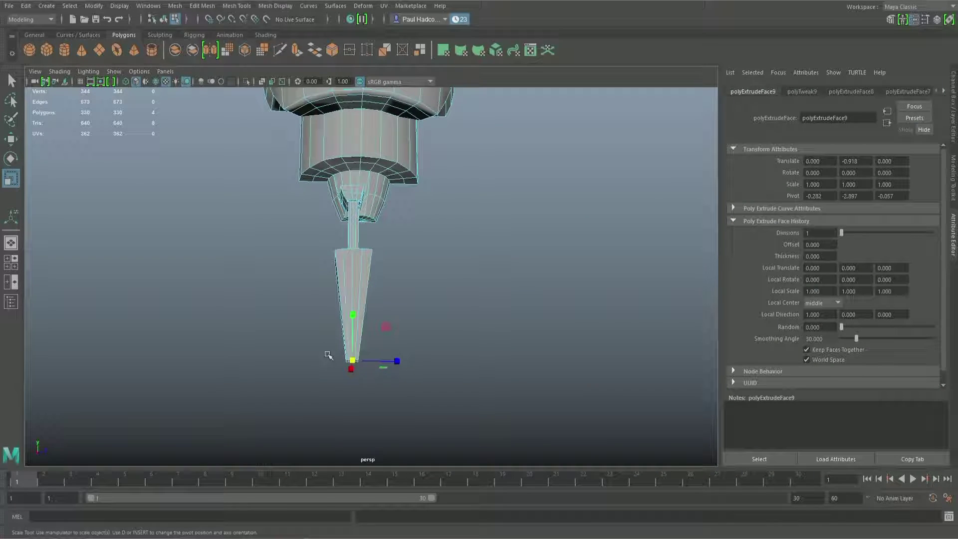
# - Extrude the faces at the bottom of the tapered lower leg and pull them down about 0.14 units as an ankle block
pyautogui.click(296, 50)
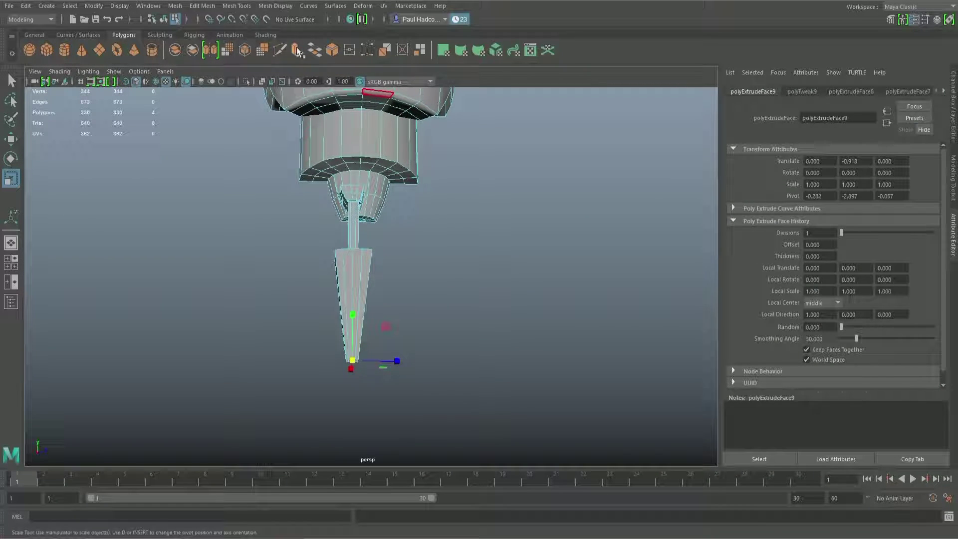
pyautogui.click(411, 297)
pyautogui.moveTo(352, 325); pyautogui.dragTo(414, 347)
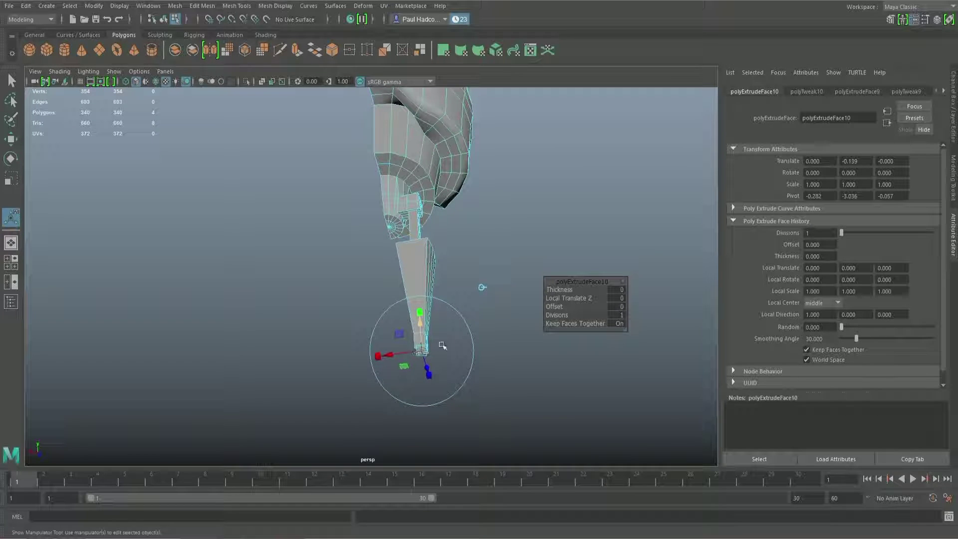
pyautogui.keyDown('alt'); pyautogui.moveTo(495, 354); pyautogui.dragTo(320, 382); pyautogui.keyUp('alt')
# - Select a single side face of the ankle block and extrude it slightly outward
pyautogui.click(483, 359)
pyautogui.click(321, 383)
pyautogui.click(296, 53)
pyautogui.keyDown('alt'); pyautogui.moveTo(327, 290); pyautogui.dragTo(384, 254); pyautogui.keyUp('alt')
pyautogui.keyDown('alt'); pyautogui.moveTo(406, 289); pyautogui.dragTo(384, 351); pyautogui.keyUp('alt')
pyautogui.moveTo(389, 392); pyautogui.dragTo(397, 392)
pyautogui.keyDown('alt'); pyautogui.moveTo(306, 412); pyautogui.dragTo(432, 415); pyautogui.keyUp('alt')
pyautogui.click(473, 424)
# - Extrude one face of the ankle block about 0.42 units along Z and scale its end wider to form the foot
pyautogui.click(425, 383)
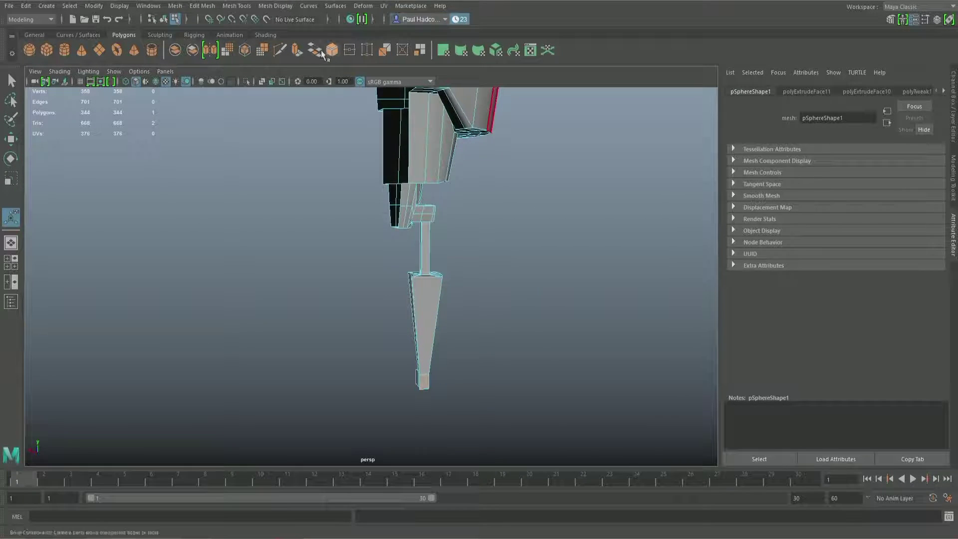
pyautogui.click(297, 50)
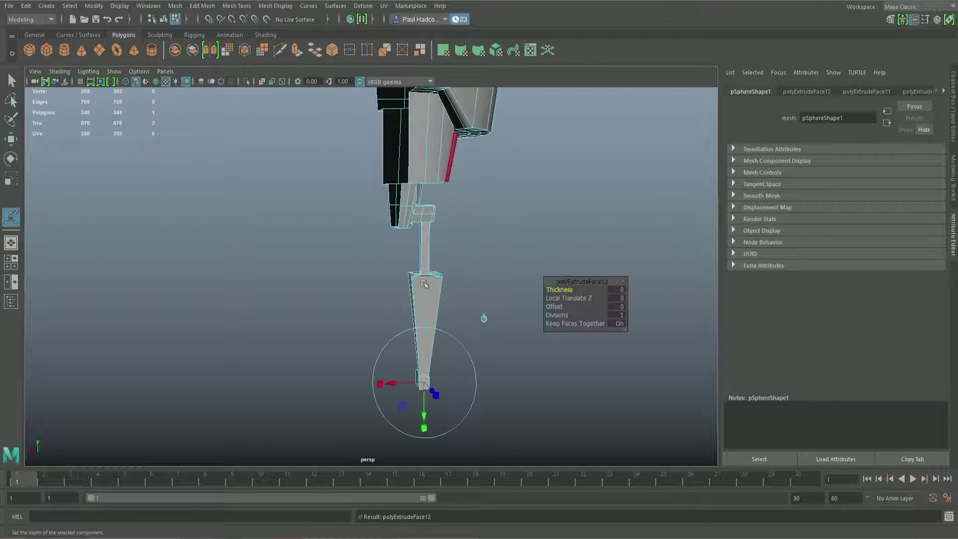
pyautogui.keyDown('alt'); pyautogui.moveTo(488, 316); pyautogui.dragTo(389, 397); pyautogui.keyUp('alt')
pyautogui.press('r')
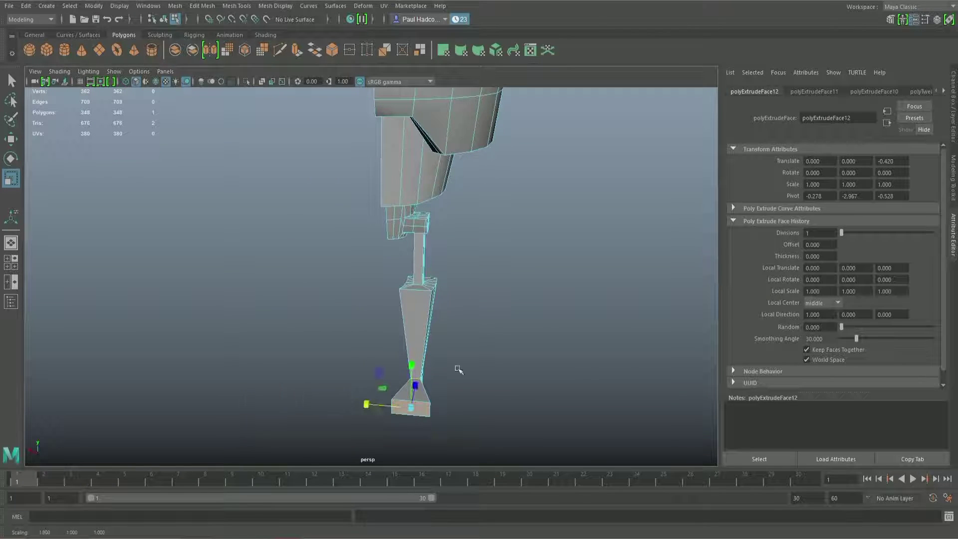
pyautogui.click(425, 360)
# - Return to object mode, select the whole half body and compare it with the reference picture
pyautogui.keyDown('alt'); pyautogui.moveTo(424, 361); pyautogui.dragTo(432, 264); pyautogui.keyUp('alt')
pyautogui.moveTo(389, 207); pyautogui.dragTo(434, 188, button='right')
pyautogui.keyDown('alt'); pyautogui.moveTo(403, 238); pyautogui.dragTo(501, 325); pyautogui.keyUp('alt')
pyautogui.click(462, 364)
pyautogui.keyDown('alt'); pyautogui.moveTo(501, 325); pyautogui.dragTo(480, 369, button='middle'); pyautogui.keyUp('alt')
pyautogui.click(433, 229)
pyautogui.keyDown('alt'); pyautogui.moveTo(515, 214); pyautogui.dragTo(469, 221); pyautogui.keyUp('alt')
pyautogui.keyDown('alt'); pyautogui.moveTo(469, 221); pyautogui.dragTo(486, 234, button='right'); pyautogui.keyUp('alt')
pyautogui.keyDown('alt'); pyautogui.moveTo(478, 233); pyautogui.dragTo(467, 252); pyautogui.keyUp('alt')
pyautogui.keyDown('alt'); pyautogui.moveTo(506, 255); pyautogui.dragTo(589, 272, button='middle'); pyautogui.keyUp('alt')
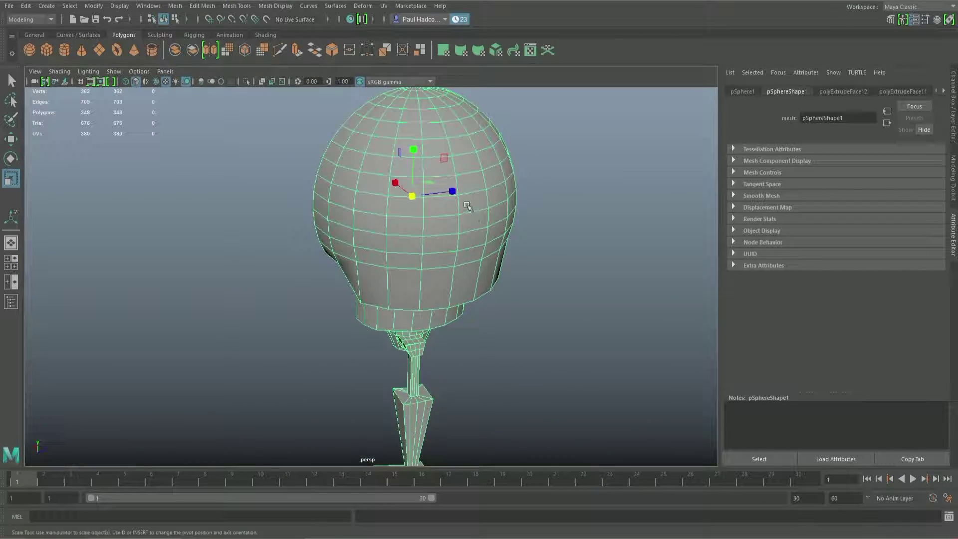
pyautogui.hotkey('alt', 'Tab')
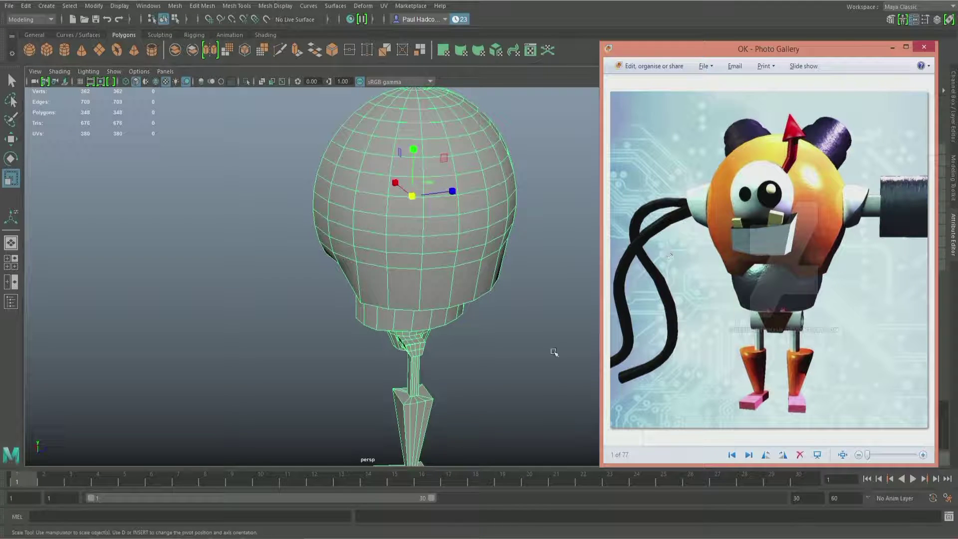
pyautogui.keyDown('alt'); pyautogui.moveTo(492, 198); pyautogui.dragTo(477, 201); pyautogui.keyUp('alt')
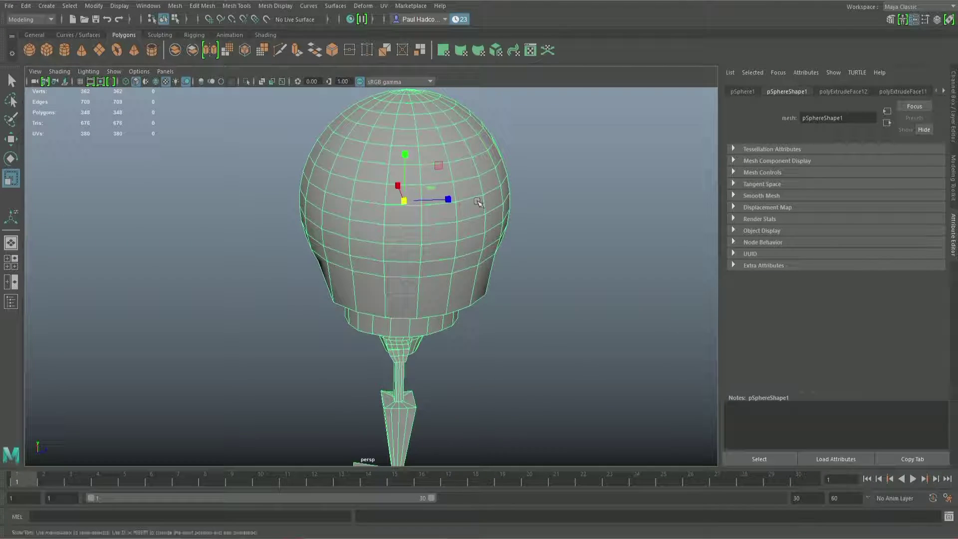
# - Switch to face mode and select a block of six faces on the upper outer side of the sphere body for the arm socket
pyautogui.rightClick(429, 150)
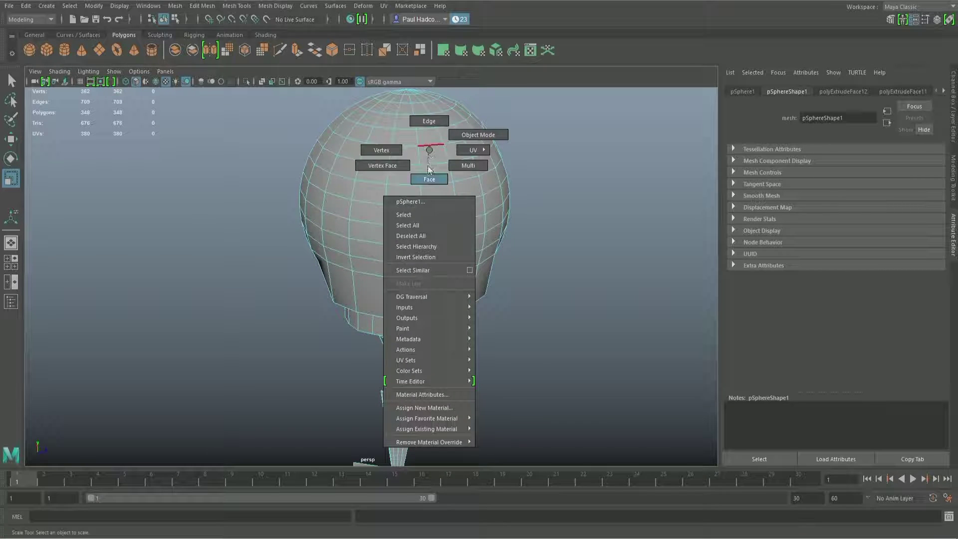
pyautogui.moveTo(428, 168); pyautogui.dragTo(429, 178, button='right')
pyautogui.click(452, 194)
pyautogui.keyDown('alt'); pyautogui.moveTo(443, 186); pyautogui.dragTo(418, 189); pyautogui.keyUp('alt')
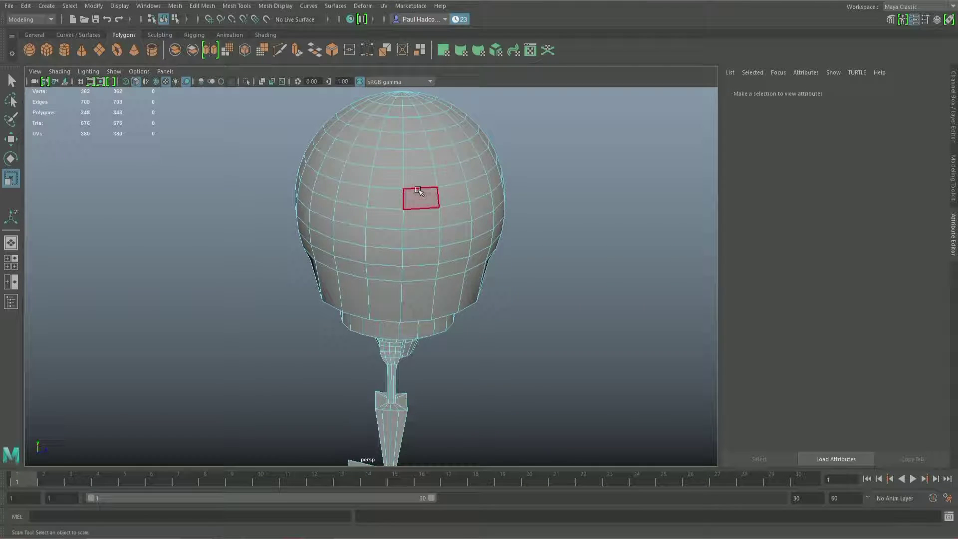
pyautogui.click(419, 178)
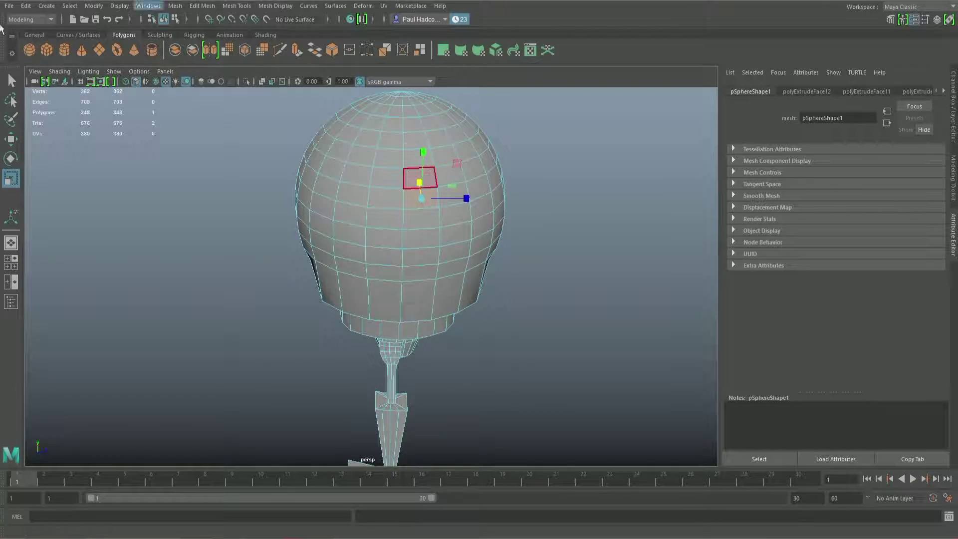
pyautogui.click(11, 80)
pyautogui.keyDown('shift'); pyautogui.click(383, 183); pyautogui.keyUp('shift')
pyautogui.keyDown('shift'); pyautogui.click(385, 194); pyautogui.keyUp('shift')
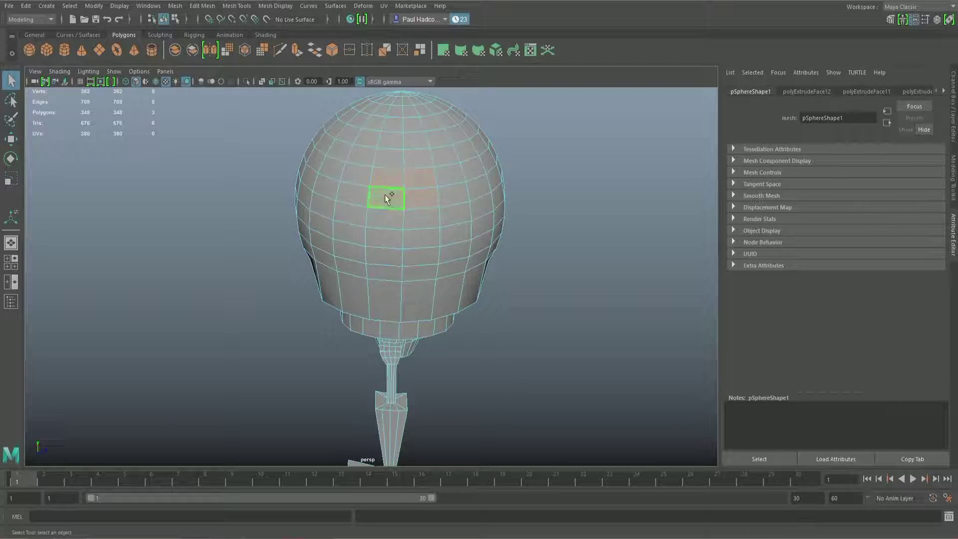
pyautogui.keyDown('alt'); pyautogui.moveTo(378, 238); pyautogui.dragTo(430, 240); pyautogui.keyUp('alt')
pyautogui.hotkey('alt', 'Tab')
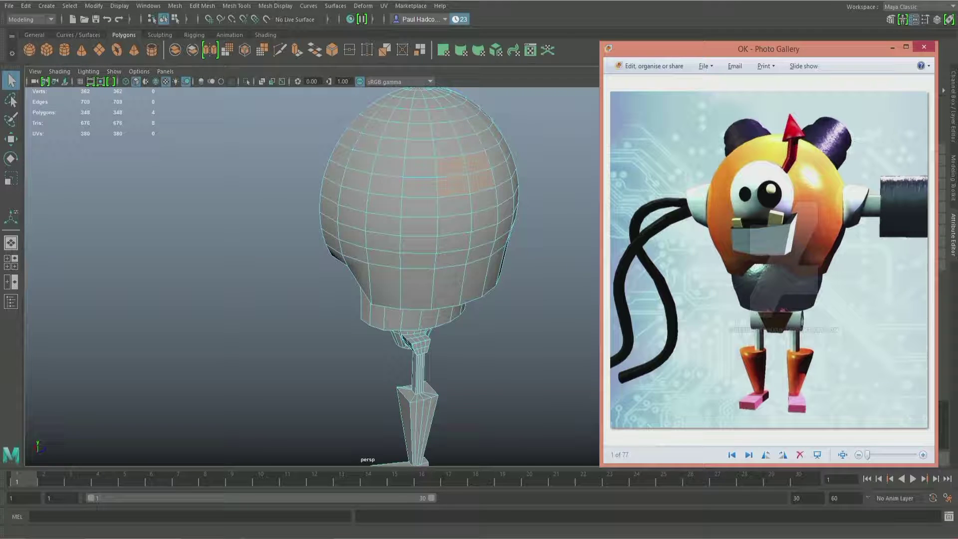
pyautogui.keyDown('shift'); pyautogui.click(459, 212); pyautogui.keyUp('shift')
pyautogui.keyDown('shift'); pyautogui.click(483, 202); pyautogui.keyUp('shift')
# - Extrude the six selected arm socket faces and move the extrusion slightly outward
pyautogui.keyDown('alt'); pyautogui.moveTo(417, 267); pyautogui.dragTo(456, 260); pyautogui.keyUp('alt')
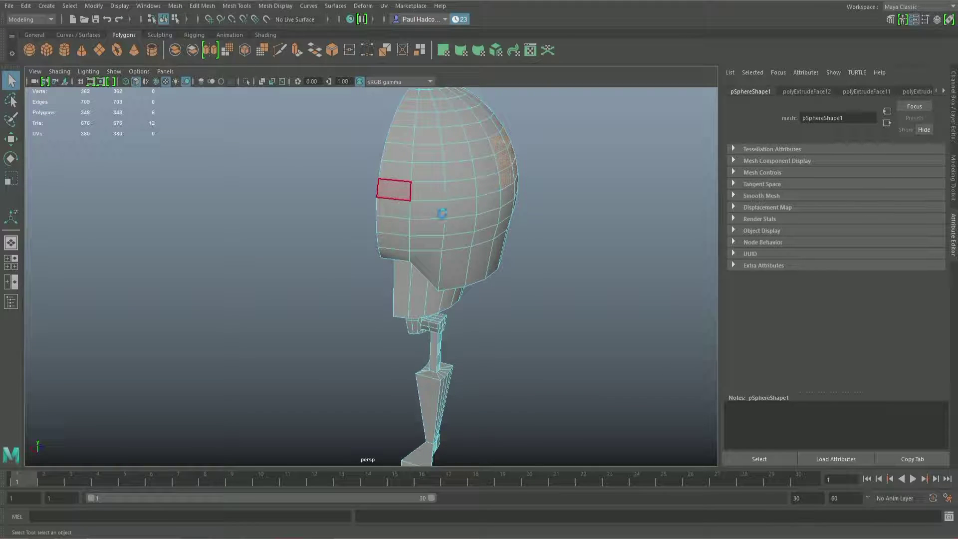
pyautogui.hotkey('ctrl', 'e')
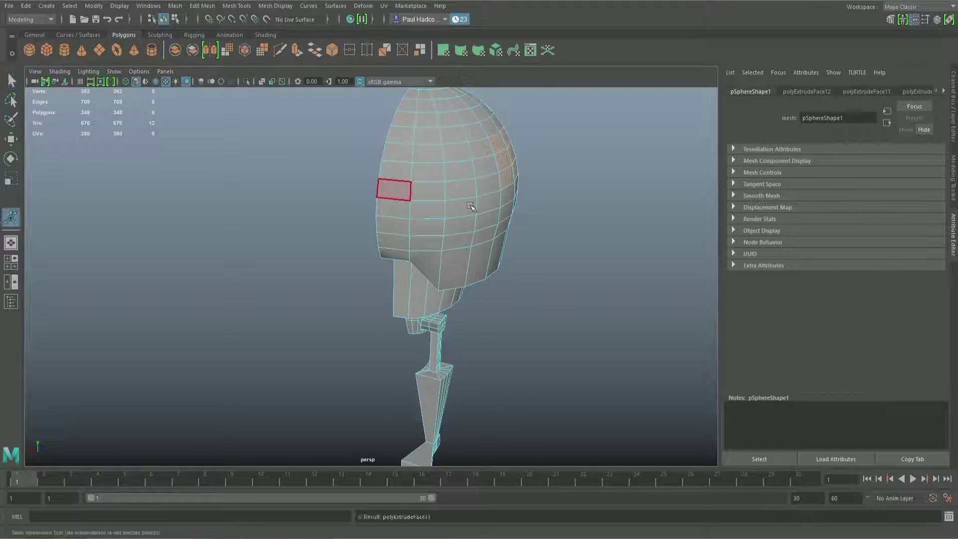
pyautogui.keyDown('alt'); pyautogui.moveTo(560, 131); pyautogui.dragTo(525, 183, button='middle'); pyautogui.keyUp('alt')
pyautogui.click(534, 162)
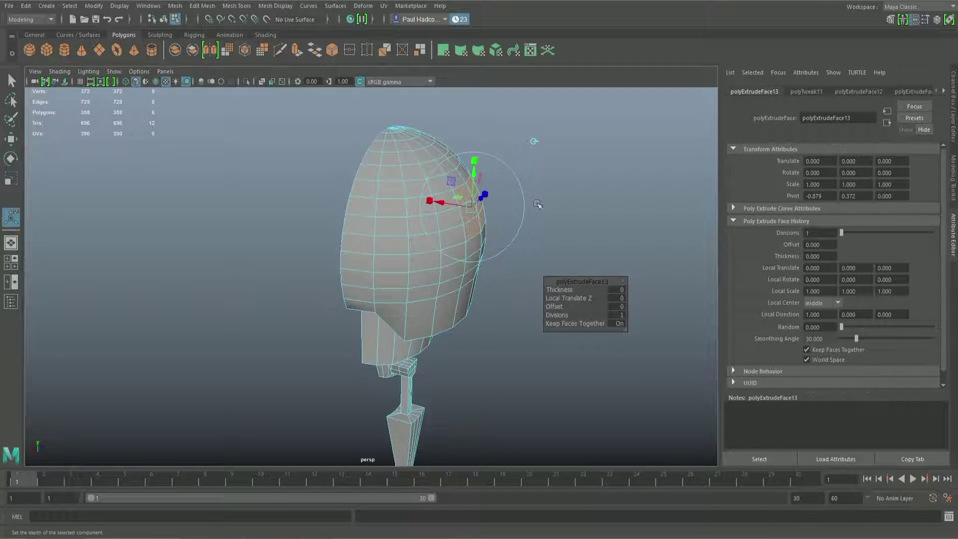
pyautogui.keyDown('alt'); pyautogui.moveTo(534, 163); pyautogui.dragTo(558, 162); pyautogui.keyUp('alt')
pyautogui.moveTo(449, 195); pyautogui.dragTo(464, 209)
pyautogui.press('r')
pyautogui.press('w')
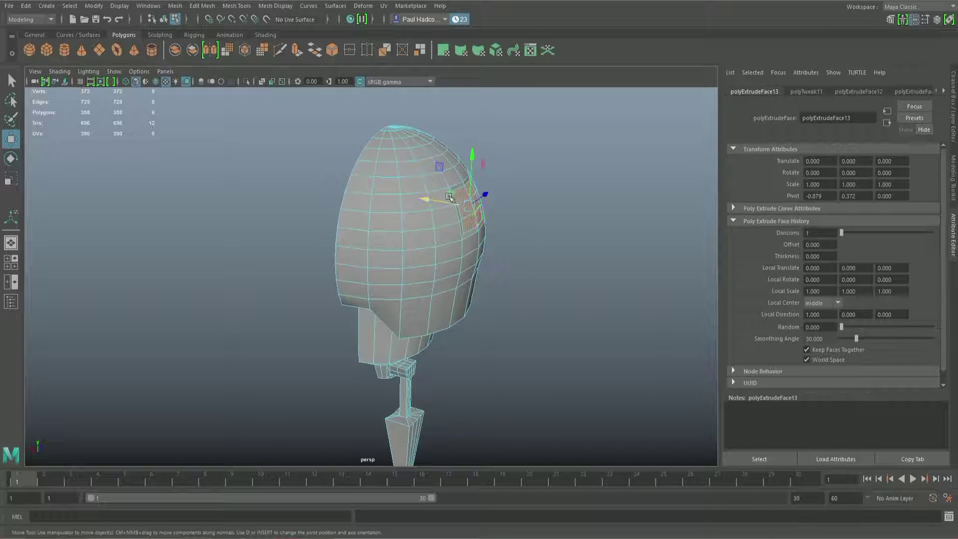
pyautogui.keyDown('alt'); pyautogui.moveTo(479, 204); pyautogui.dragTo(541, 256); pyautogui.keyUp('alt')
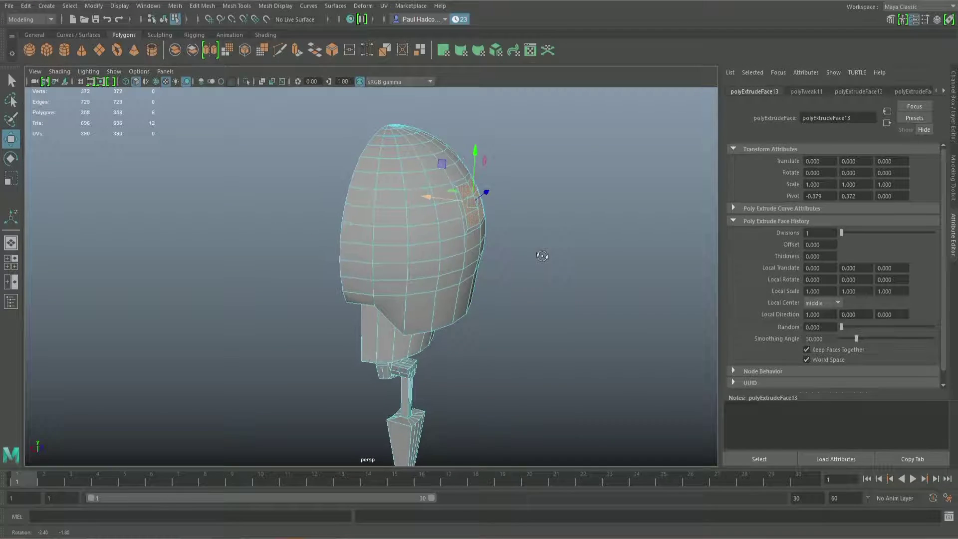
# - Extrude the arm socket faces again, pull them about 0.37 units out from the body and flatten their end
pyautogui.click(296, 51)
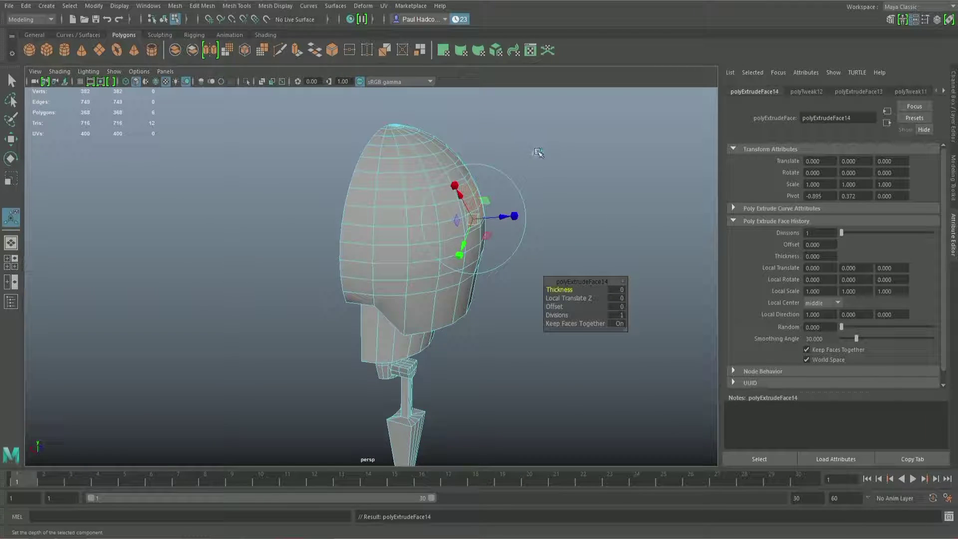
pyautogui.keyDown('alt'); pyautogui.moveTo(538, 211); pyautogui.dragTo(502, 196); pyautogui.keyUp('alt')
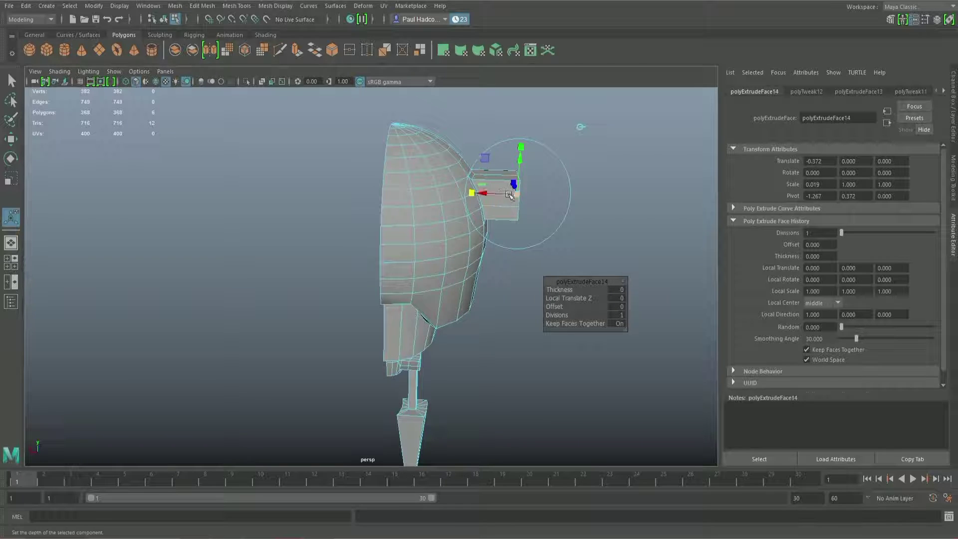
pyautogui.keyDown('alt'); pyautogui.moveTo(544, 224); pyautogui.dragTo(537, 219); pyautogui.keyUp('alt')
# - Switch to vertex mode and move the lower vertices at the arm socket's outer end inward toward the body
pyautogui.click(601, 220)
pyautogui.moveTo(509, 196); pyautogui.dragTo(465, 195, button='right')
pyautogui.keyDown('alt'); pyautogui.moveTo(521, 217); pyautogui.dragTo(466, 203); pyautogui.keyUp('alt')
pyautogui.press('w')
pyautogui.hotkey('ctrl', 'z')
pyautogui.hotkey('ctrl', 'z')
pyautogui.moveTo(520, 218); pyautogui.dragTo(455, 196)
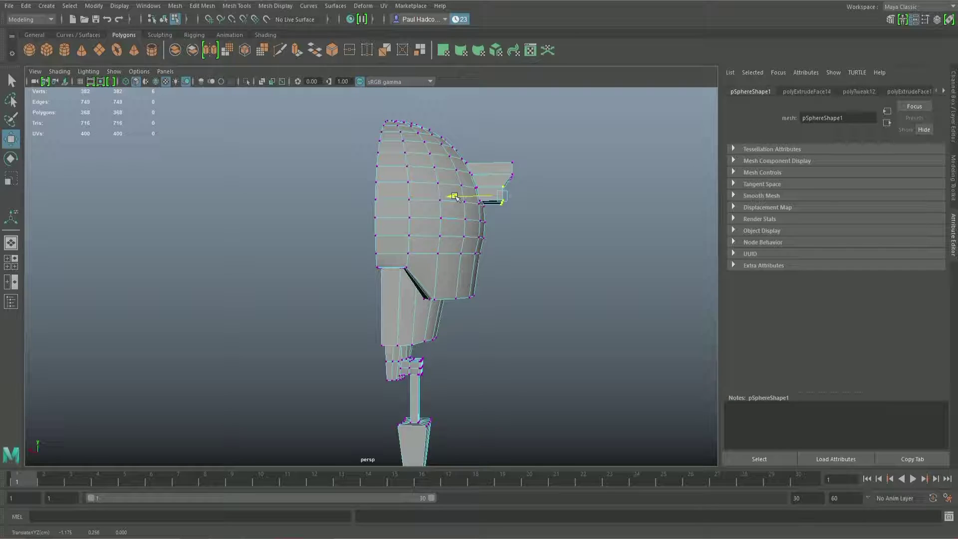
# - Rotate the selected lower vertices of the arm socket to align them with its slanted end
pyautogui.press('e')
pyautogui.moveTo(541, 166); pyautogui.dragTo(551, 191)
pyautogui.keyDown('alt'); pyautogui.moveTo(567, 244); pyautogui.dragTo(486, 247); pyautogui.keyUp('alt')
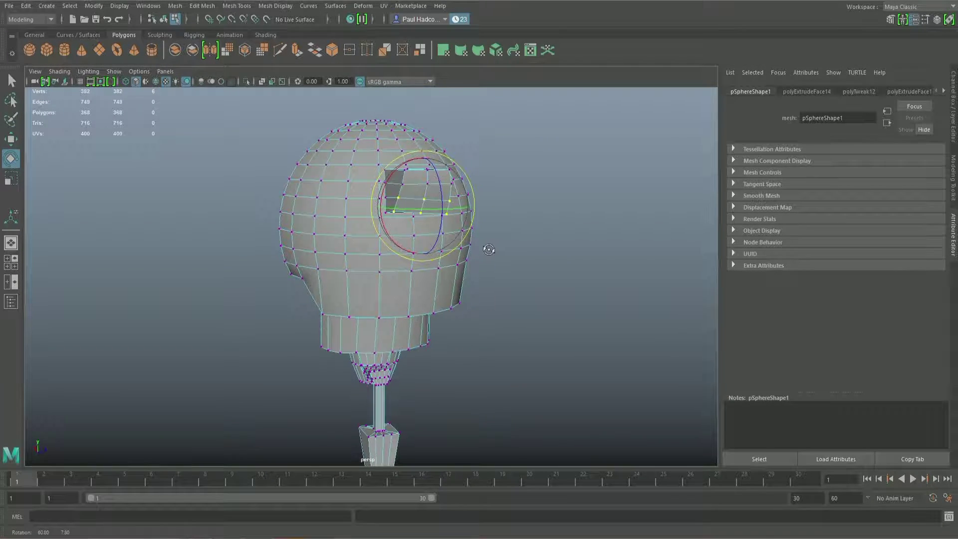
pyautogui.keyDown('alt'); pyautogui.moveTo(440, 207); pyautogui.dragTo(494, 228); pyautogui.keyUp('alt')
pyautogui.click(528, 206)
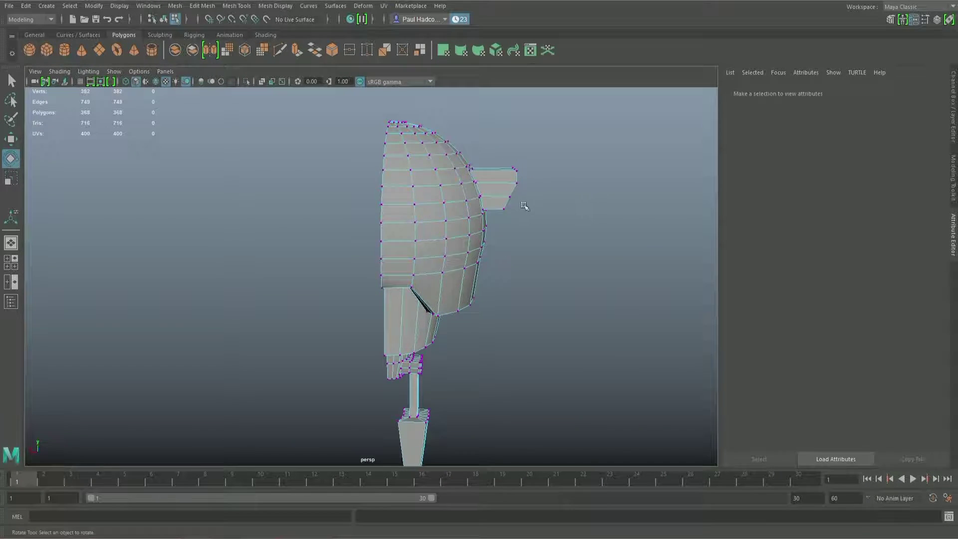
pyautogui.keyDown('alt'); pyautogui.moveTo(522, 197); pyautogui.dragTo(491, 228); pyautogui.keyUp('alt')
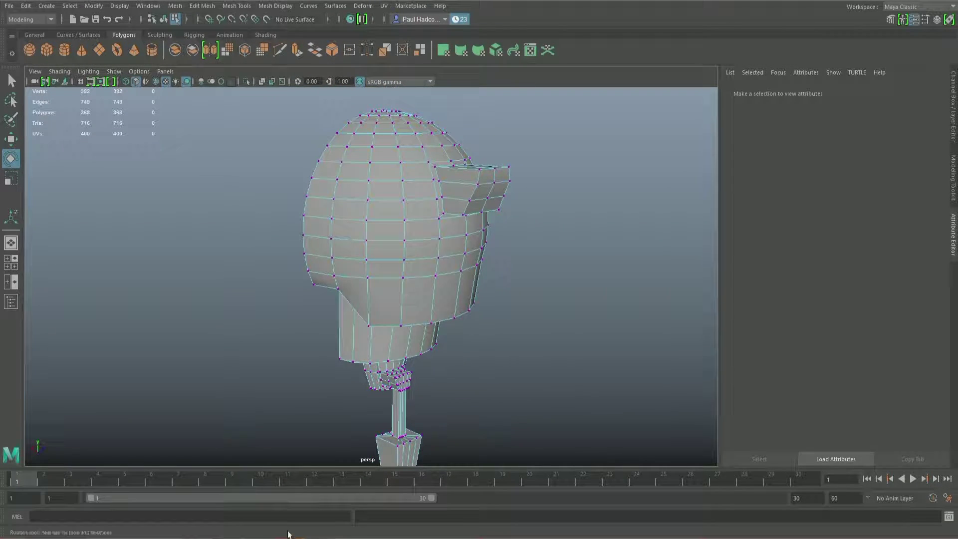
# - After checking the reference picture, raise the middle edge on top of the arm socket to round its upper side
pyautogui.click(288, 538)
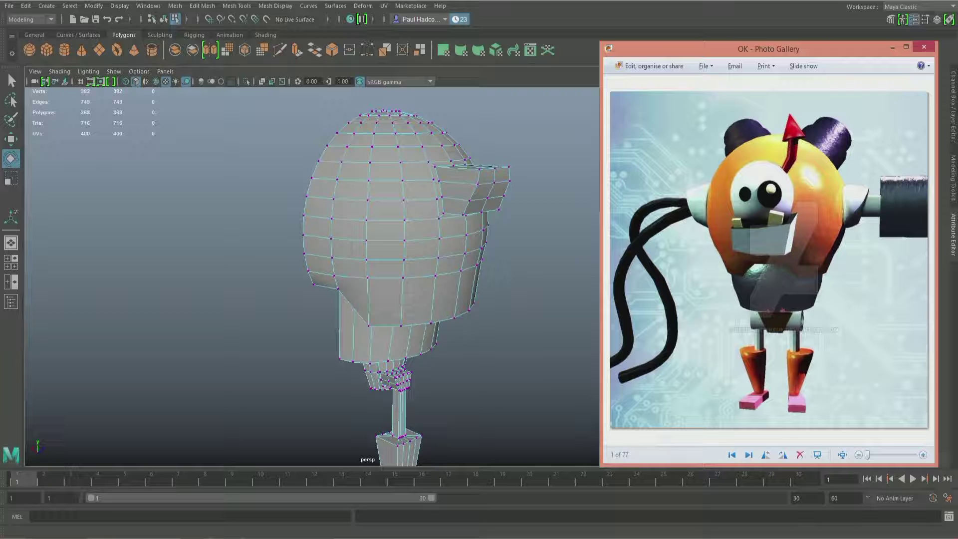
pyautogui.hotkey('alt', 'Tab')
pyautogui.keyDown('alt'); pyautogui.moveTo(494, 225); pyautogui.dragTo(525, 228); pyautogui.keyUp('alt')
pyautogui.moveTo(502, 220); pyautogui.dragTo(499, 189, button='right')
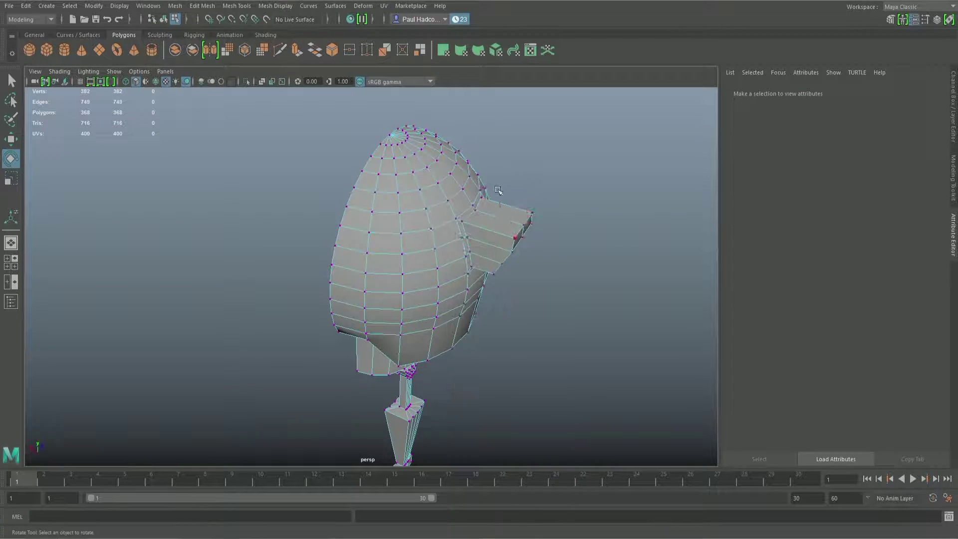
pyautogui.click(497, 213)
pyautogui.keyDown('alt'); pyautogui.moveTo(510, 237); pyautogui.dragTo(516, 143); pyautogui.keyUp('alt')
pyautogui.press('w')
pyautogui.click(516, 142)
pyautogui.keyDown('alt'); pyautogui.moveTo(591, 186); pyautogui.dragTo(544, 215); pyautogui.keyUp('alt')
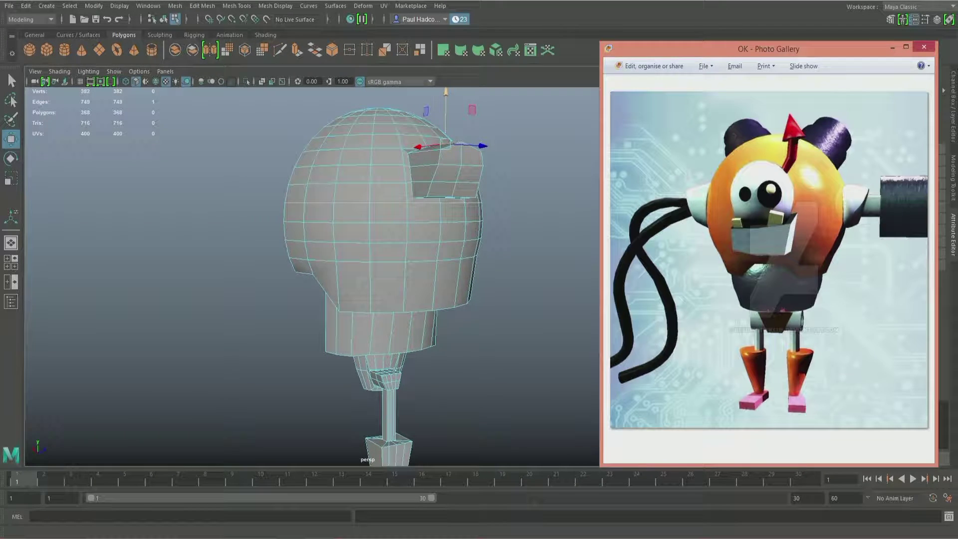
pyautogui.hotkey('alt', 'F4')
pyautogui.keyDown('alt'); pyautogui.moveTo(408, 221); pyautogui.dragTo(439, 232); pyautogui.keyUp('alt')
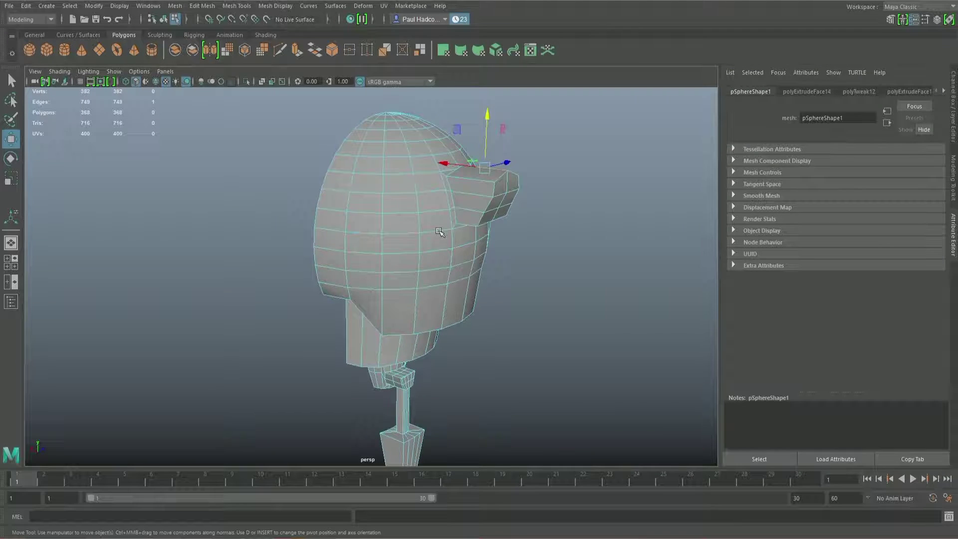
pyautogui.keyDown('alt'); pyautogui.moveTo(497, 205); pyautogui.dragTo(470, 205); pyautogui.keyUp('alt')
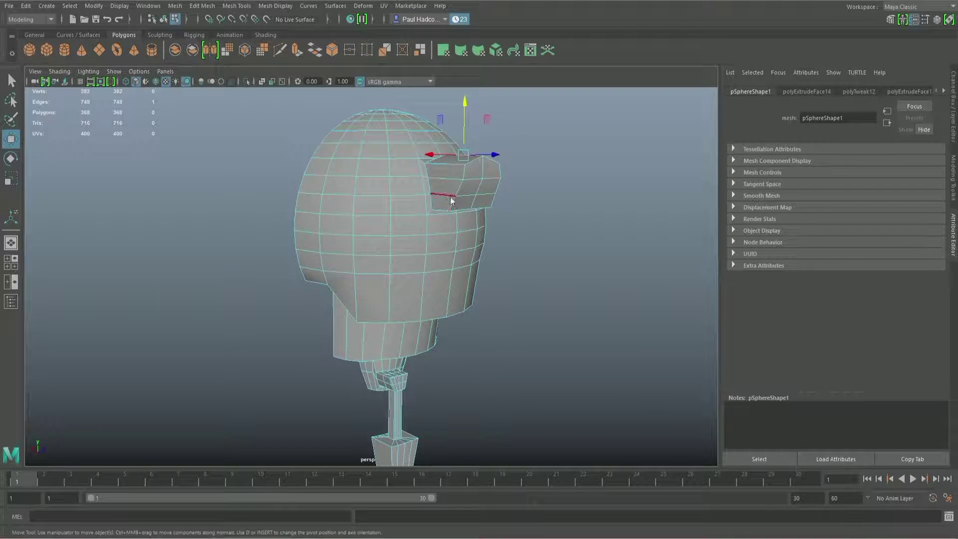
# - Scale the two bottom corner vertices of the arm socket's outer end closer together and compare the shape with the reference picture
pyautogui.press('F9')
pyautogui.click(451, 212)
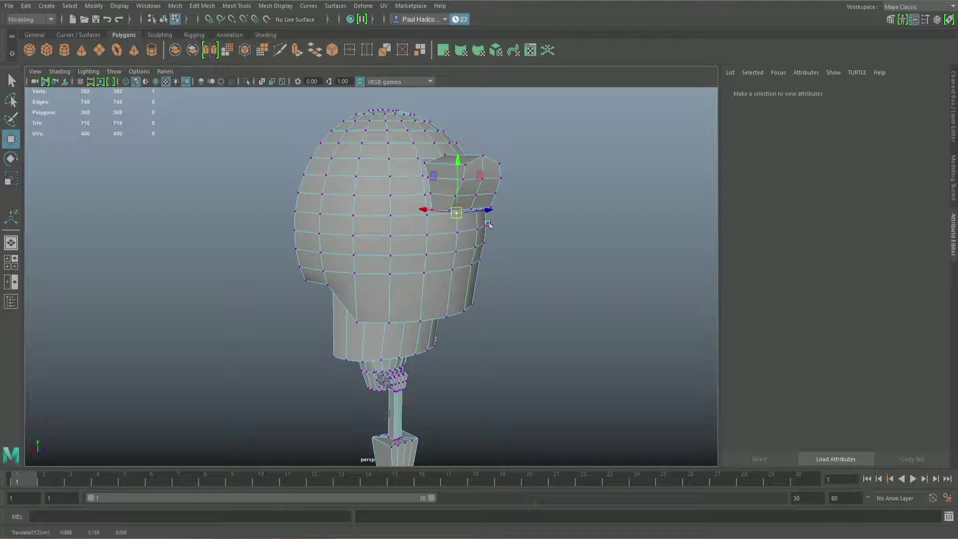
pyautogui.press('q')
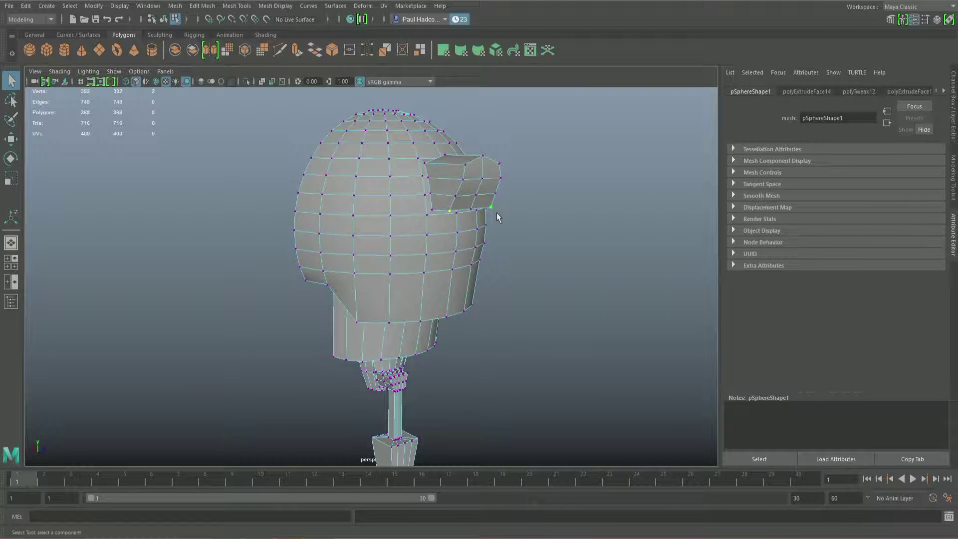
pyautogui.press('r')
pyautogui.moveTo(498, 207); pyautogui.dragTo(556, 231)
pyautogui.click(573, 268)
pyautogui.keyDown('alt'); pyautogui.moveTo(573, 267); pyautogui.dragTo(552, 250); pyautogui.keyUp('alt')
pyautogui.hotkey('alt', 'Tab')
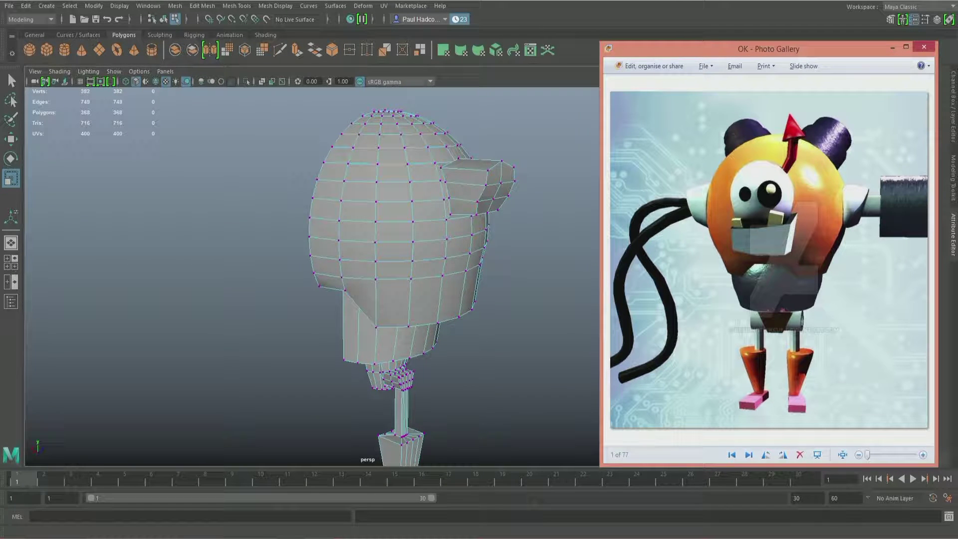
pyautogui.hotkey('alt', 'Tab')
# - Select the half robot in object mode and switch it to smooth preview
pyautogui.keyDown('alt'); pyautogui.moveTo(392, 279); pyautogui.dragTo(439, 237); pyautogui.keyUp('alt')
pyautogui.moveTo(453, 223); pyautogui.dragTo(495, 203, button='right')
pyautogui.click(399, 281)
pyautogui.keyDown('alt'); pyautogui.moveTo(399, 281); pyautogui.dragTo(356, 278); pyautogui.keyUp('alt')
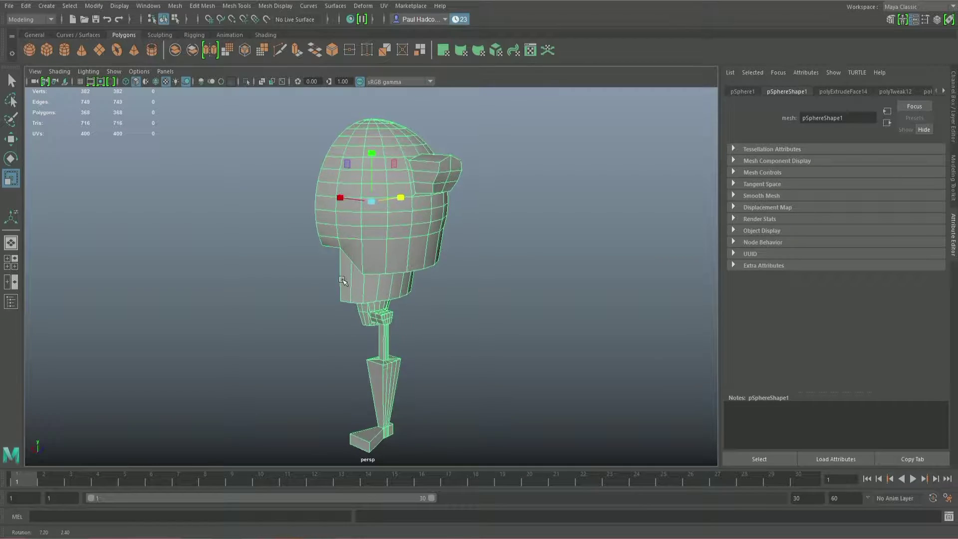
pyautogui.keyDown('alt'); pyautogui.moveTo(410, 286); pyautogui.dragTo(417, 280, button='middle'); pyautogui.keyUp('alt')
pyautogui.keyDown('alt'); pyautogui.moveTo(418, 290); pyautogui.dragTo(421, 295, button='right'); pyautogui.keyUp('alt')
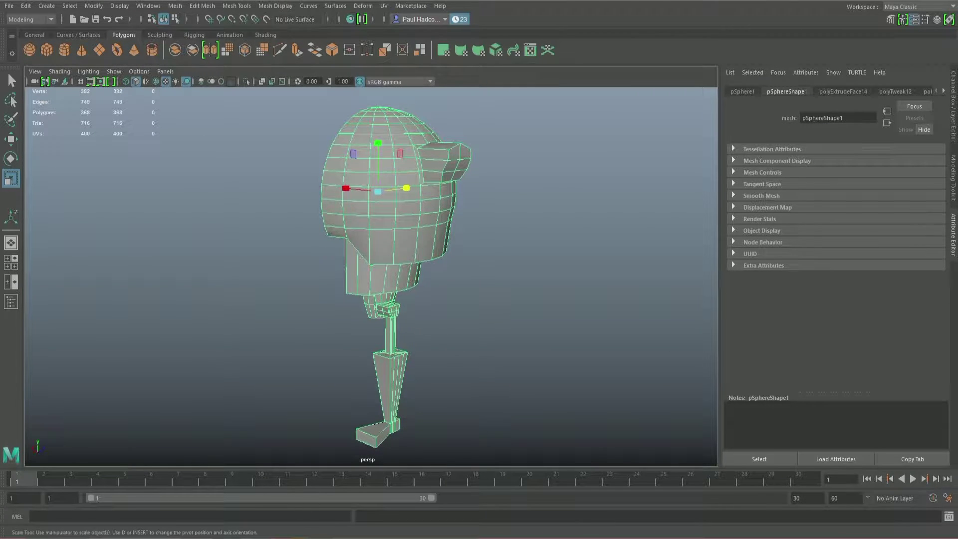
pyautogui.press('1')
pyautogui.keyDown('alt'); pyautogui.moveTo(483, 189); pyautogui.dragTo(453, 264); pyautogui.keyUp('alt')
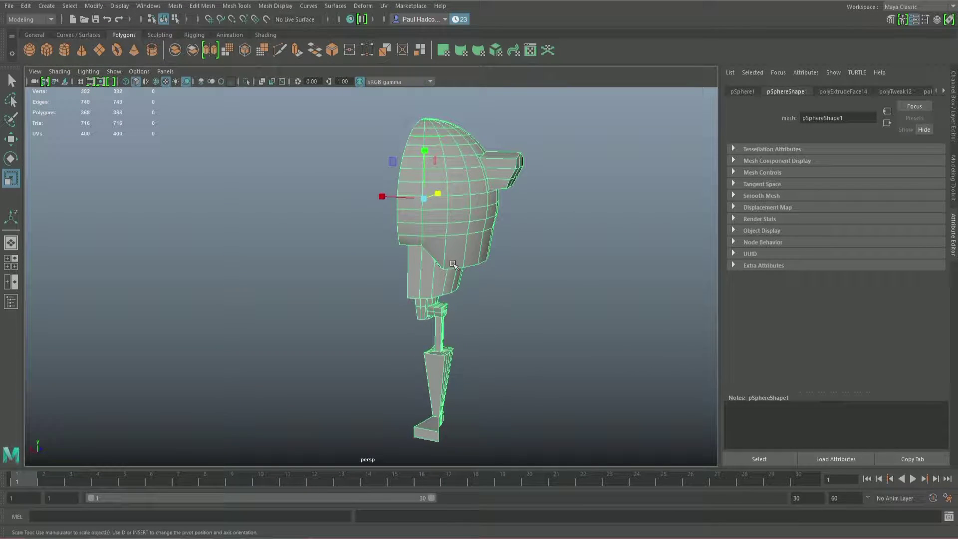
pyautogui.press('3')
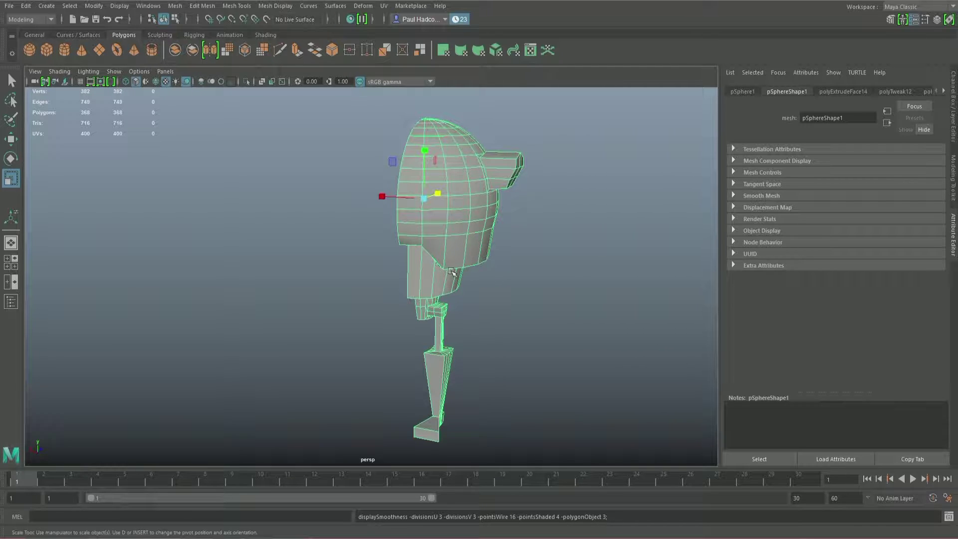
# - Examine the smoothed lower body, shell rim and leg against the reference picture for edges that need to be sharper
pyautogui.keyDown('alt'); pyautogui.moveTo(452, 273); pyautogui.dragTo(458, 355); pyautogui.keyUp('alt')
pyautogui.scroll(4, 443, 317)
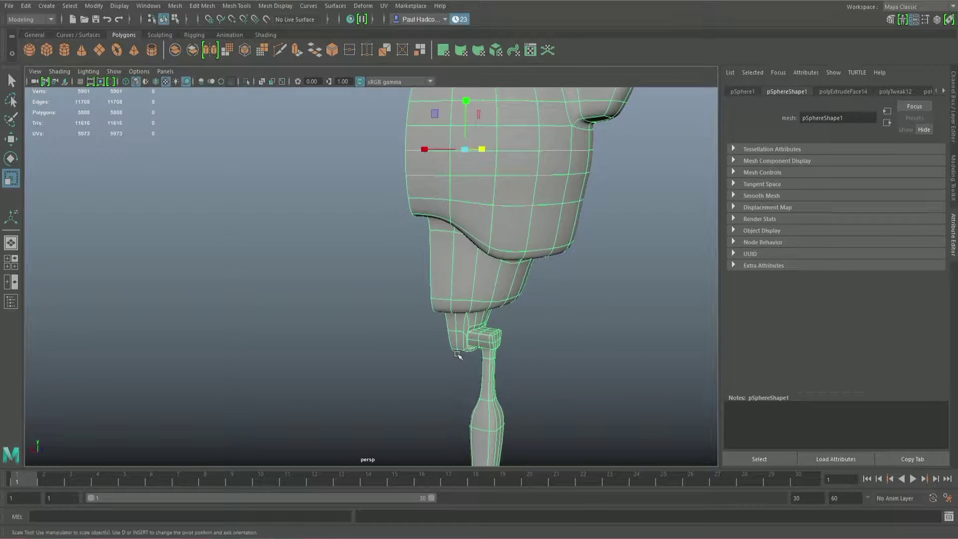
pyautogui.keyDown('alt'); pyautogui.moveTo(458, 355); pyautogui.dragTo(447, 302, button='middle'); pyautogui.keyUp('alt')
pyautogui.click(302, 536)
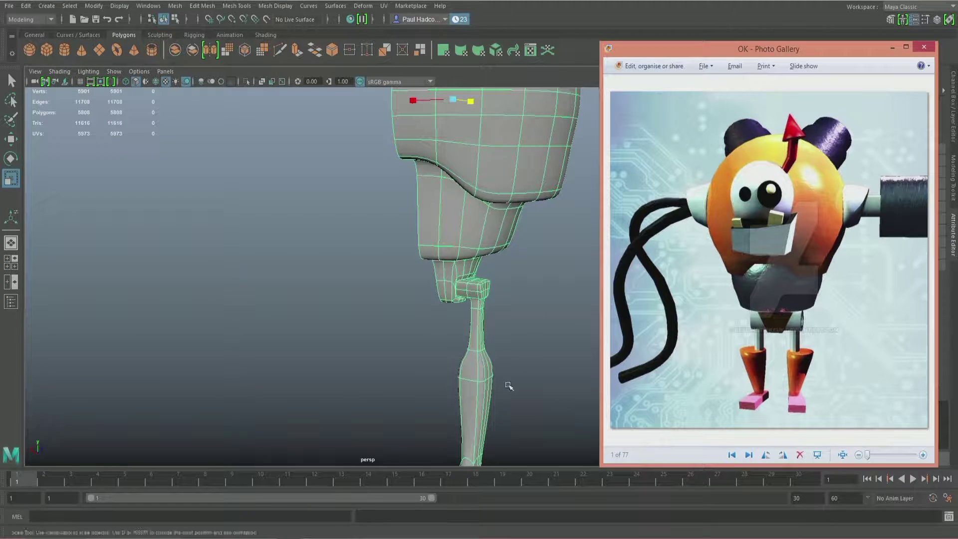
pyautogui.keyDown('alt'); pyautogui.moveTo(466, 285); pyautogui.dragTo(458, 214); pyautogui.keyUp('alt')
pyautogui.keyDown('alt'); pyautogui.moveTo(331, 253); pyautogui.dragTo(412, 276); pyautogui.keyUp('alt')
pyautogui.keyDown('alt'); pyautogui.moveTo(413, 284); pyautogui.dragTo(469, 259, button='middle'); pyautogui.keyUp('alt')
pyautogui.keyDown('alt'); pyautogui.moveTo(469, 259); pyautogui.dragTo(463, 229); pyautogui.keyUp('alt')
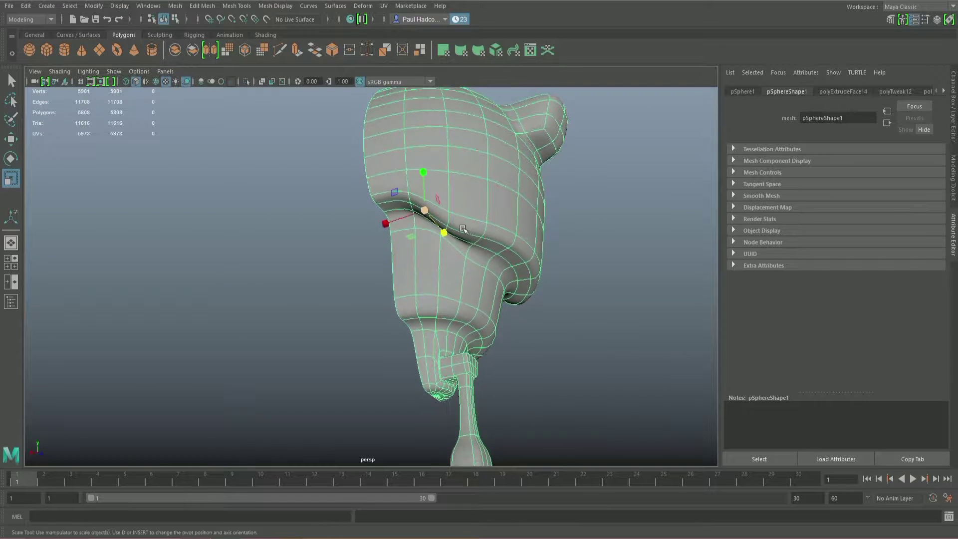
pyautogui.click(305, 538)
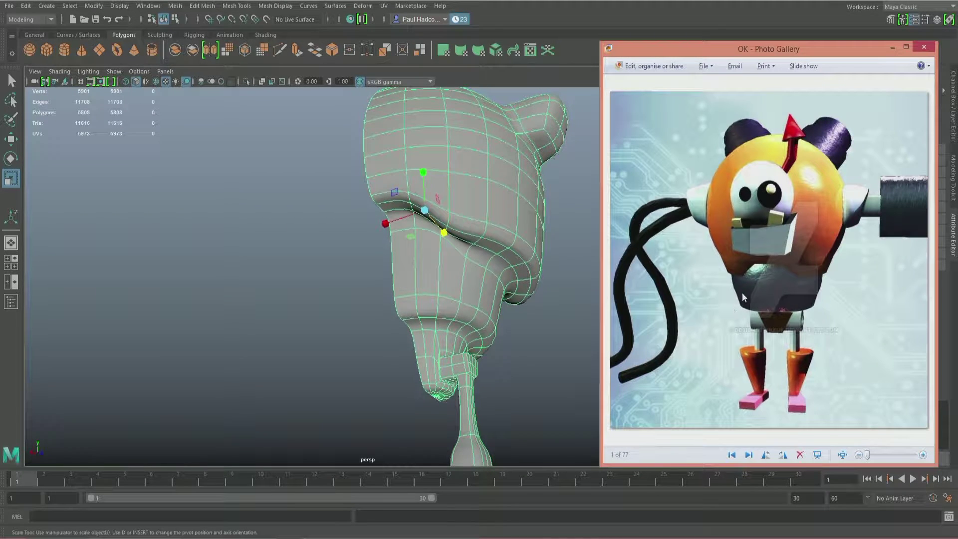
pyautogui.keyDown('alt'); pyautogui.moveTo(459, 242); pyautogui.dragTo(477, 268); pyautogui.keyUp('alt')
pyautogui.click(526, 322)
pyautogui.keyDown('alt'); pyautogui.moveTo(499, 299); pyautogui.dragTo(471, 299); pyautogui.keyUp('alt')
pyautogui.click(479, 253)
# - Turn off the smooth preview and insert supporting edge loops around the lower body's underside and just above its bottom rim
pyautogui.press('1')
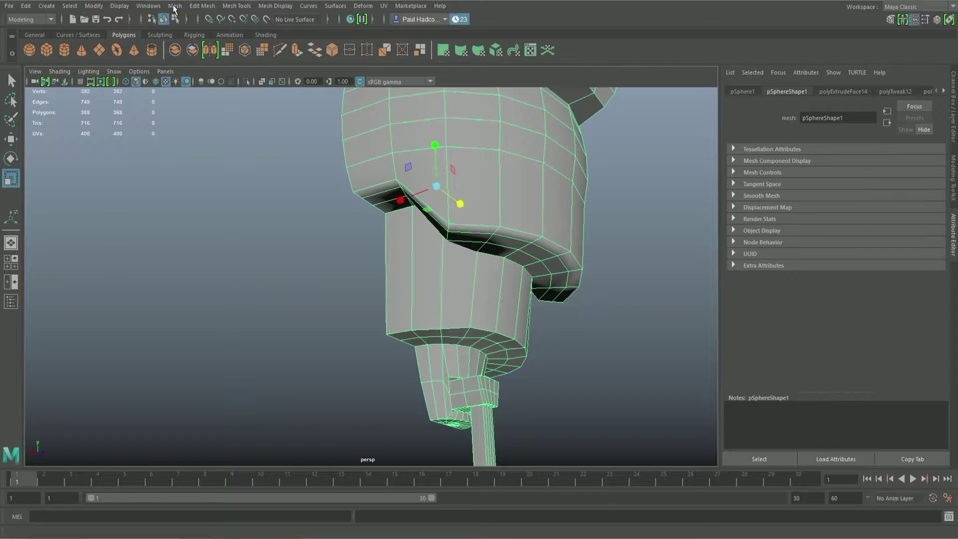
pyautogui.click(174, 6)
pyautogui.click(199, 5)
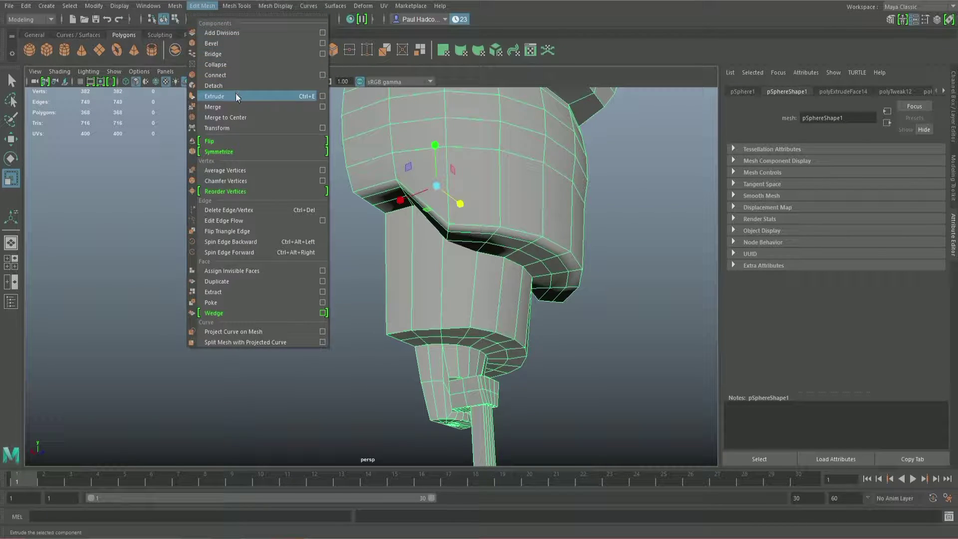
pyautogui.click(234, 7)
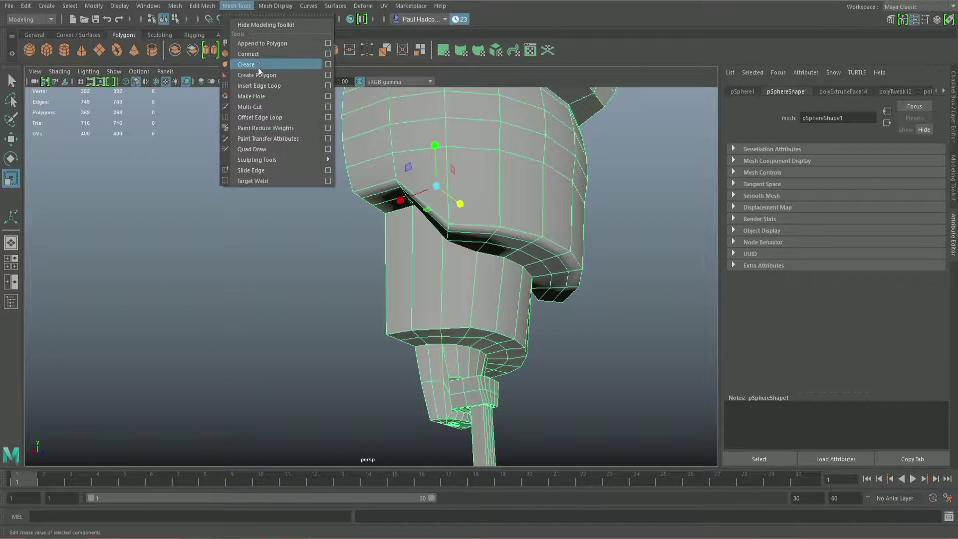
pyautogui.click(262, 82)
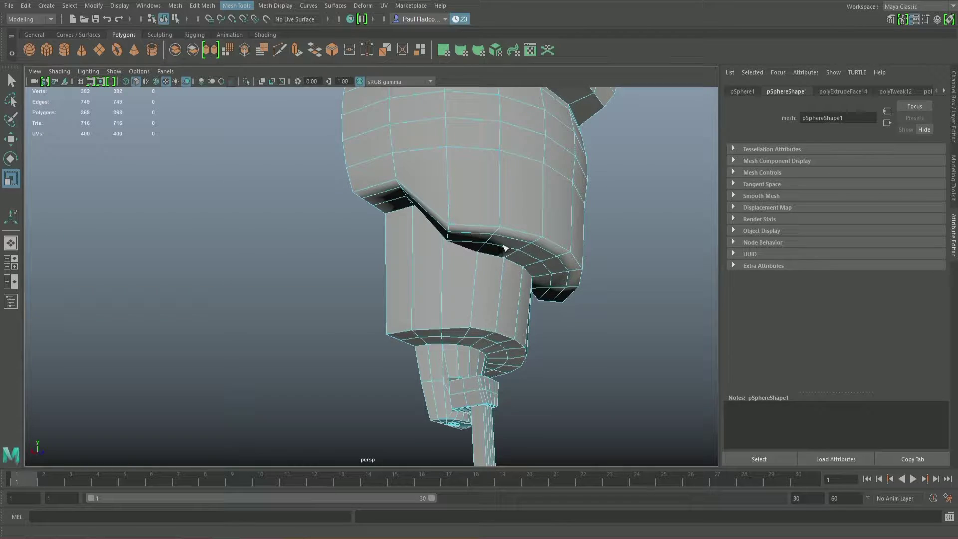
pyautogui.keyDown('alt'); pyautogui.moveTo(481, 246); pyautogui.dragTo(476, 227); pyautogui.keyUp('alt')
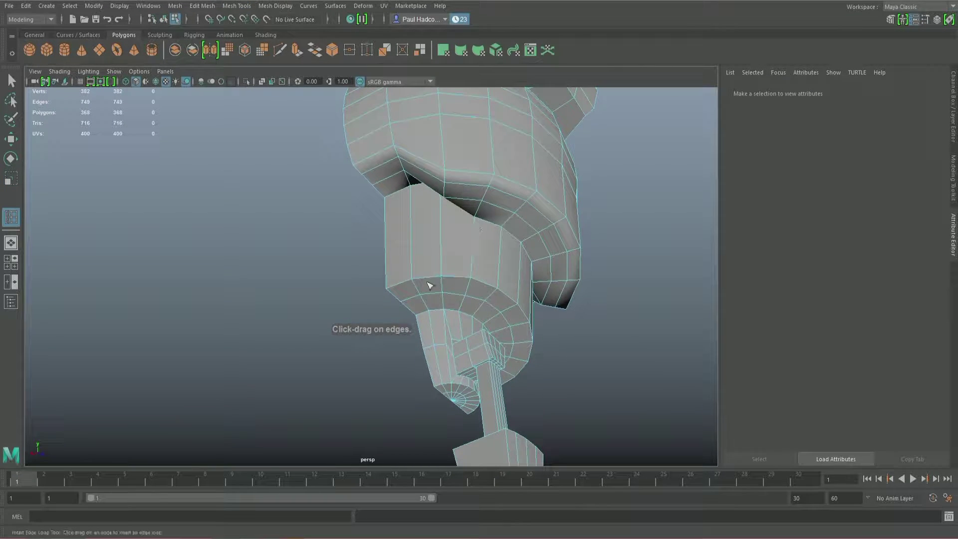
pyautogui.click(417, 314)
pyautogui.moveTo(395, 296); pyautogui.dragTo(388, 290)
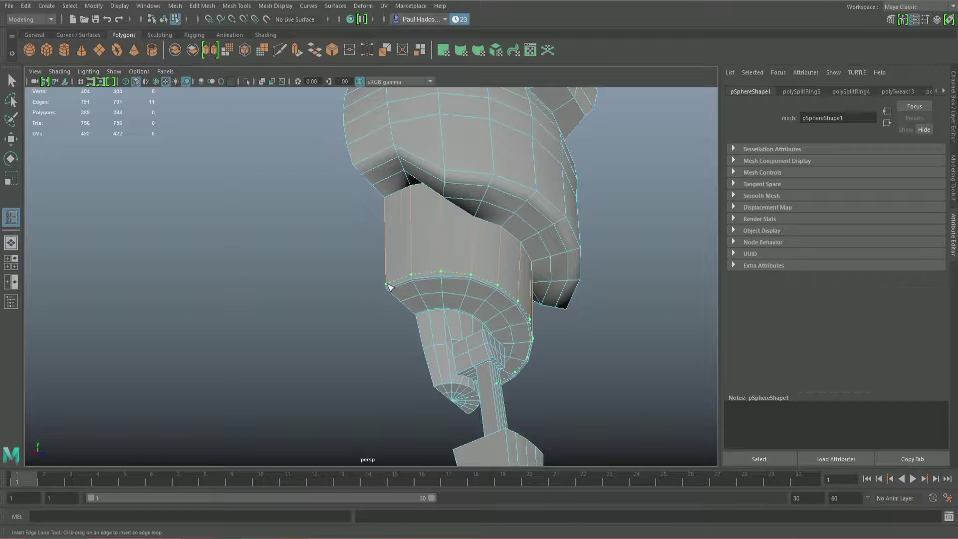
pyautogui.moveTo(388, 288); pyautogui.dragTo(442, 287)
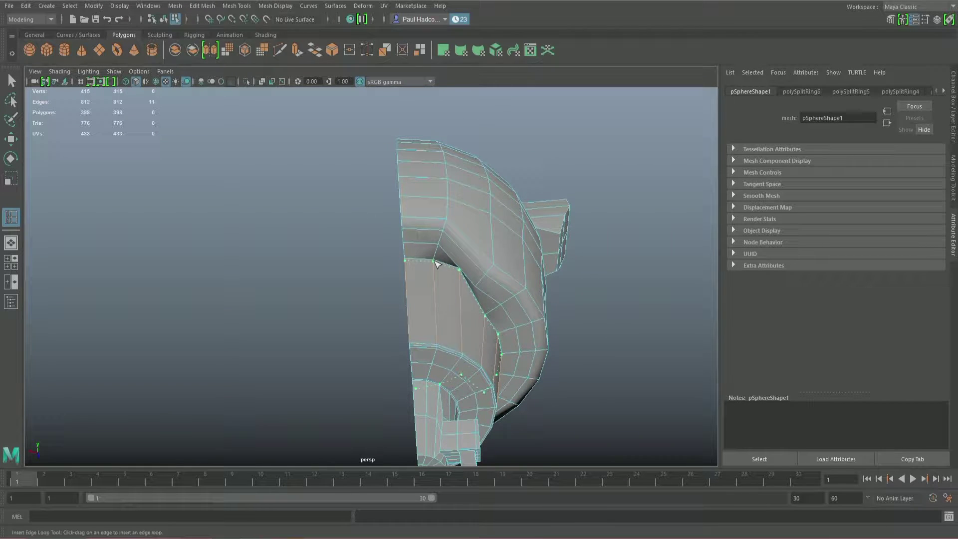
# - Insert edge loops close to the lower body's top edge and along the upper shell's stepped lower rim
pyautogui.click(435, 263)
pyautogui.click(435, 260)
pyautogui.keyDown('alt'); pyautogui.moveTo(477, 297); pyautogui.dragTo(462, 297); pyautogui.keyUp('alt')
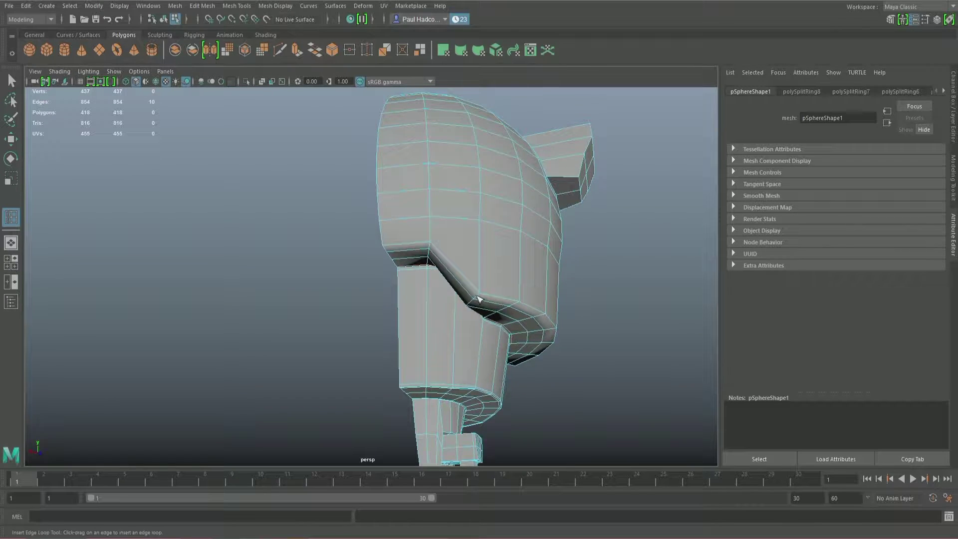
pyautogui.click(481, 295)
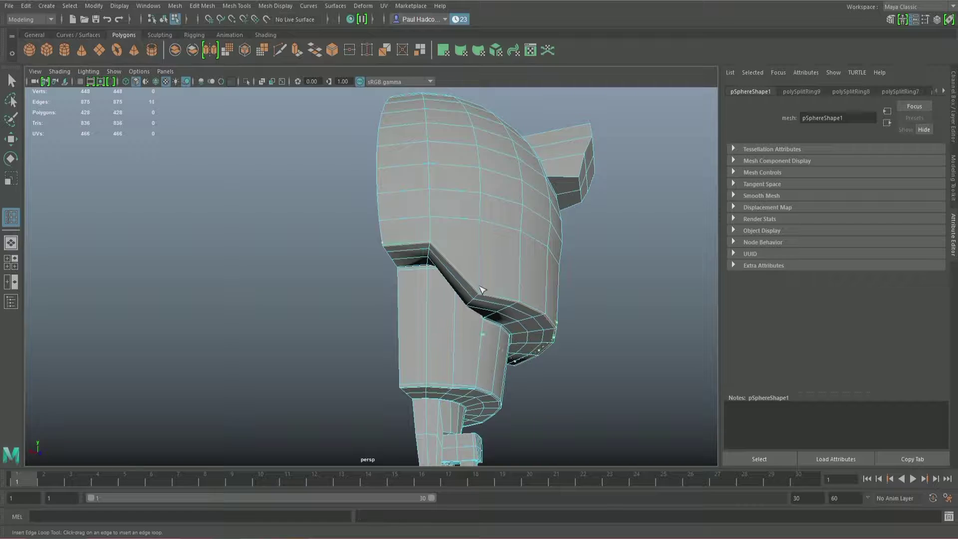
pyautogui.click(481, 294)
pyautogui.moveTo(469, 312)
pyautogui.keyDown('alt'); pyautogui.mouseDown()
pyautogui.moveTo(464, 334)
pyautogui.moveTo(470, 312)
pyautogui.mouseUp(); pyautogui.keyUp('alt')
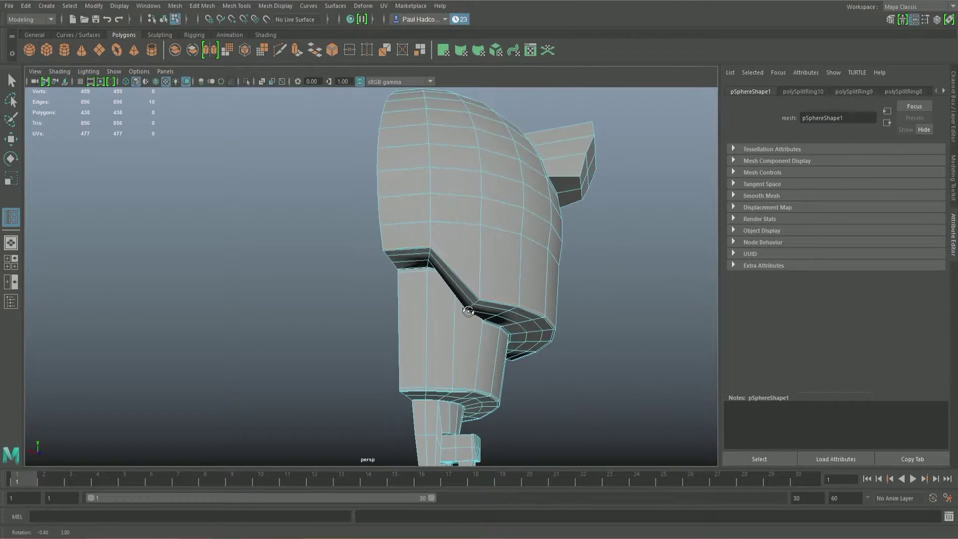
# - Undo the vertical loop at the shell's upper step corner and insert vertical edge loops beside the step's lower corner instead
pyautogui.click(429, 248)
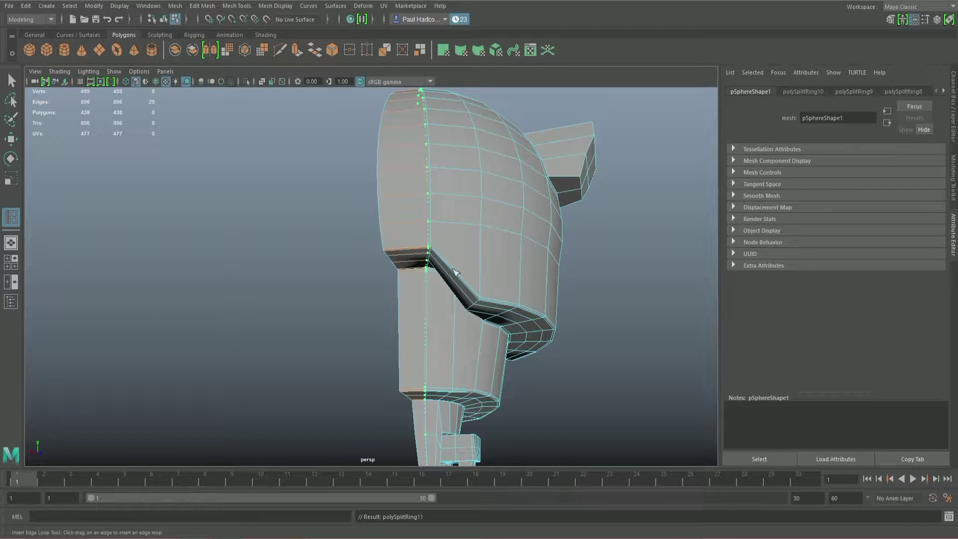
pyautogui.hotkey('ctrl', 'z')
pyautogui.moveTo(474, 294); pyautogui.dragTo(441, 325)
# - Preview the body smoothed and compare the shell's rim and arm socket with the reference picture
pyautogui.press('3')
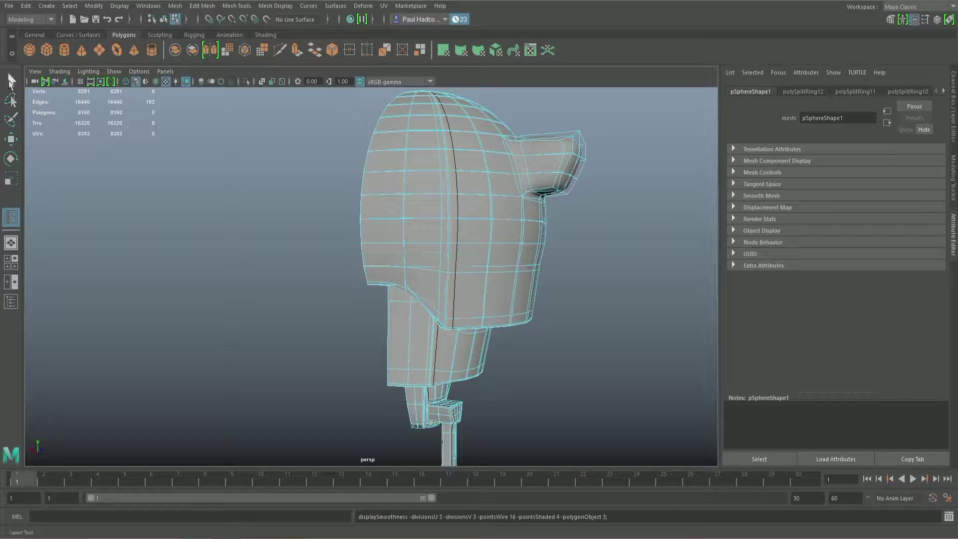
pyautogui.press('q')
pyautogui.click(300, 327)
pyautogui.moveTo(337, 350)
pyautogui.keyDown('alt'); pyautogui.mouseDown()
pyautogui.moveTo(338, 293)
pyautogui.moveTo(336, 349)
pyautogui.moveTo(361, 351)
pyautogui.moveTo(353, 352)
pyautogui.mouseUp(); pyautogui.keyUp('alt')
pyautogui.click(282, 538)
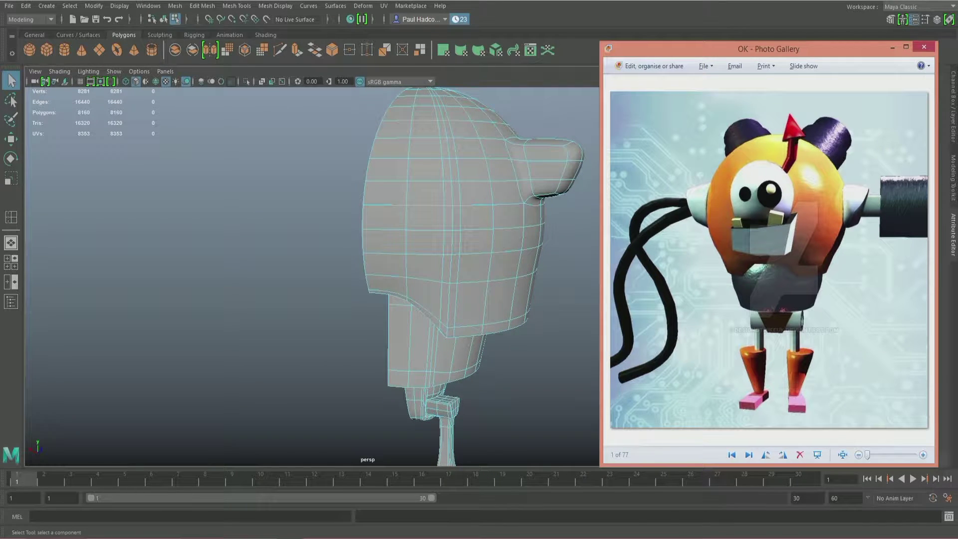
pyautogui.click(282, 538)
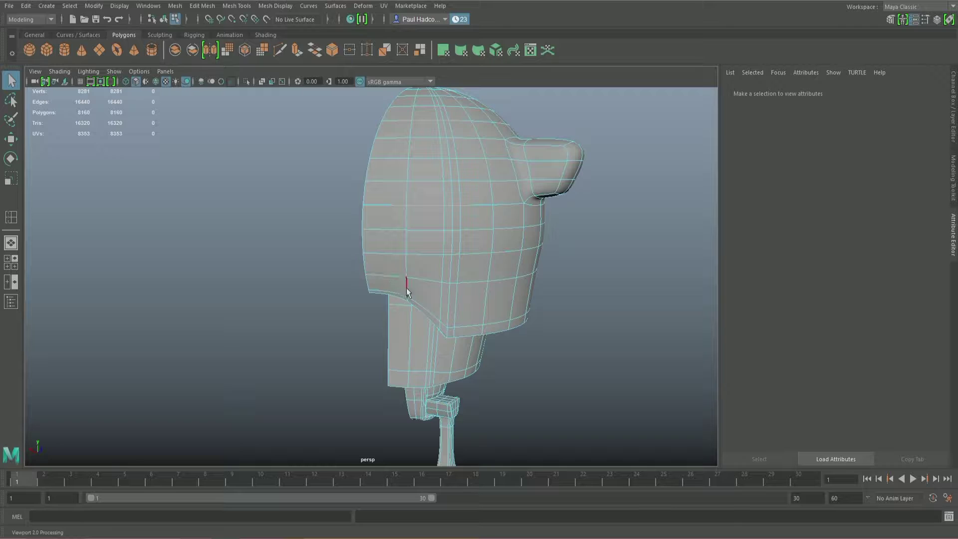
pyautogui.moveTo(462, 313)
pyautogui.keyDown('alt'); pyautogui.mouseDown()
pyautogui.moveTo(491, 320)
pyautogui.moveTo(451, 325)
pyautogui.mouseUp(); pyautogui.keyUp('alt')
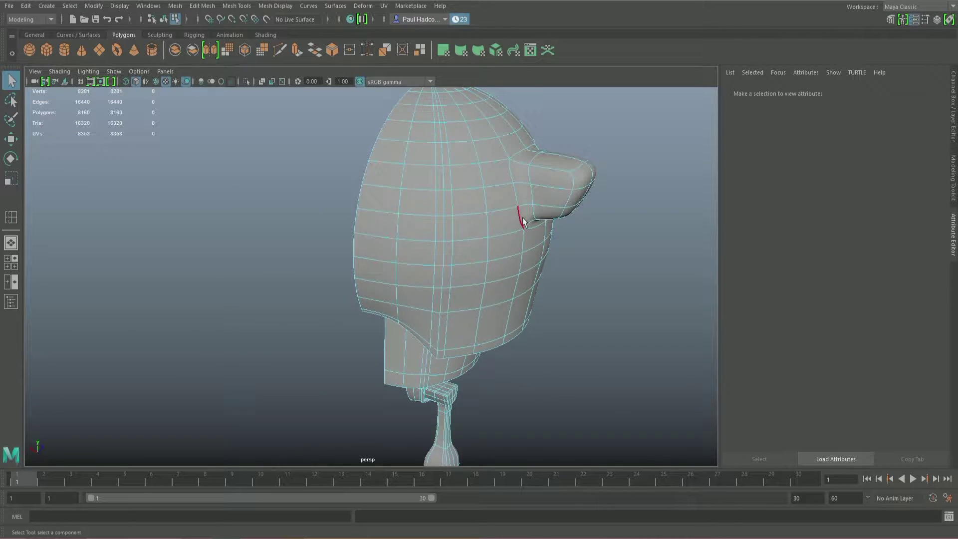
# - Return to the unsmoothed display and insert edge loops around the arm socket to sharpen its base
pyautogui.moveTo(515, 207); pyautogui.dragTo(544, 186, button='right')
pyautogui.press('1')
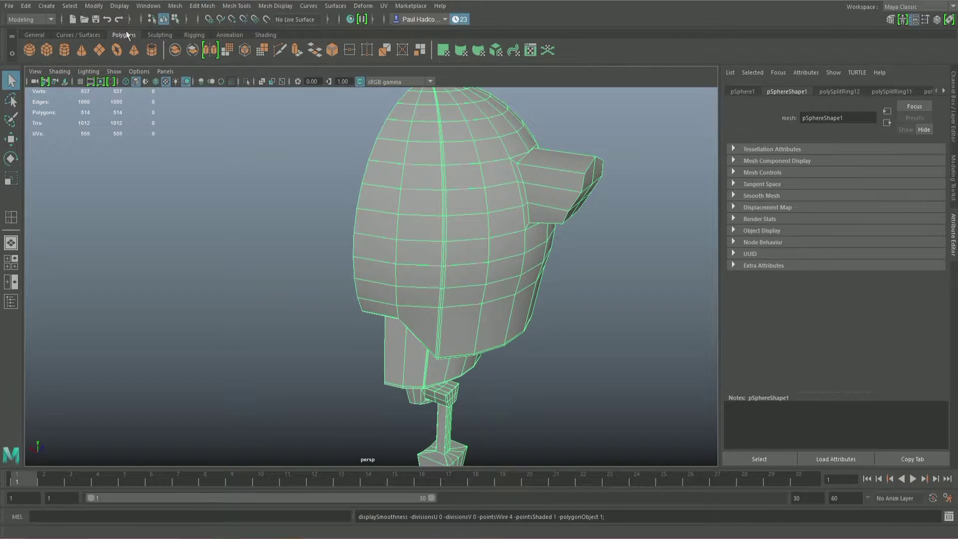
pyautogui.click(237, 6)
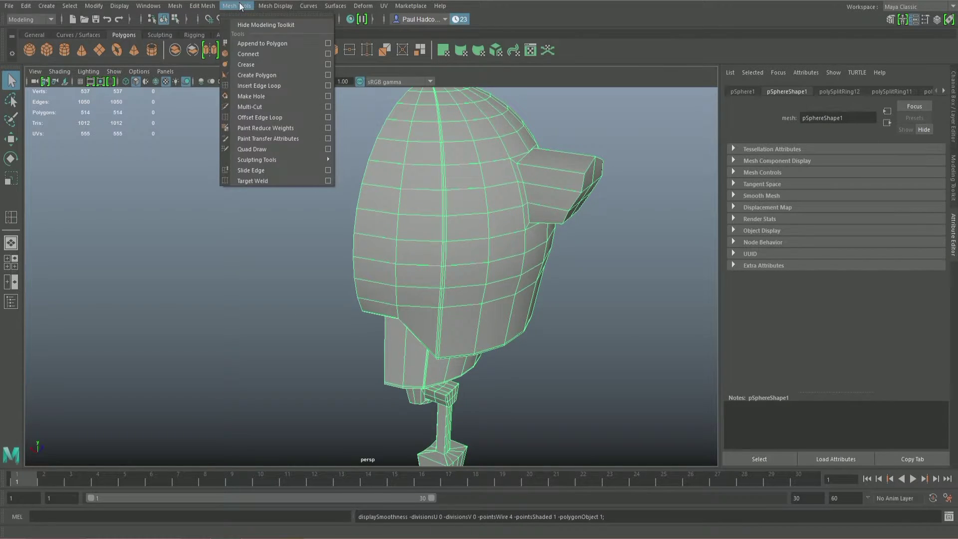
pyautogui.click(281, 86)
pyautogui.keyDown('alt'); pyautogui.moveTo(490, 199); pyautogui.dragTo(538, 252, button='right'); pyautogui.keyUp('alt')
pyautogui.keyDown('alt'); pyautogui.moveTo(576, 211); pyautogui.dragTo(535, 226); pyautogui.keyUp('alt')
pyautogui.keyDown('alt'); pyautogui.moveTo(529, 274); pyautogui.dragTo(518, 259); pyautogui.keyUp('alt')
pyautogui.keyDown('alt'); pyautogui.moveTo(518, 259); pyautogui.dragTo(470, 261, button='right'); pyautogui.keyUp('alt')
pyautogui.moveTo(471, 261)
pyautogui.keyDown('alt'); pyautogui.mouseDown()
pyautogui.moveTo(504, 255)
pyautogui.moveTo(489, 261)
pyautogui.mouseUp(); pyautogui.keyUp('alt')
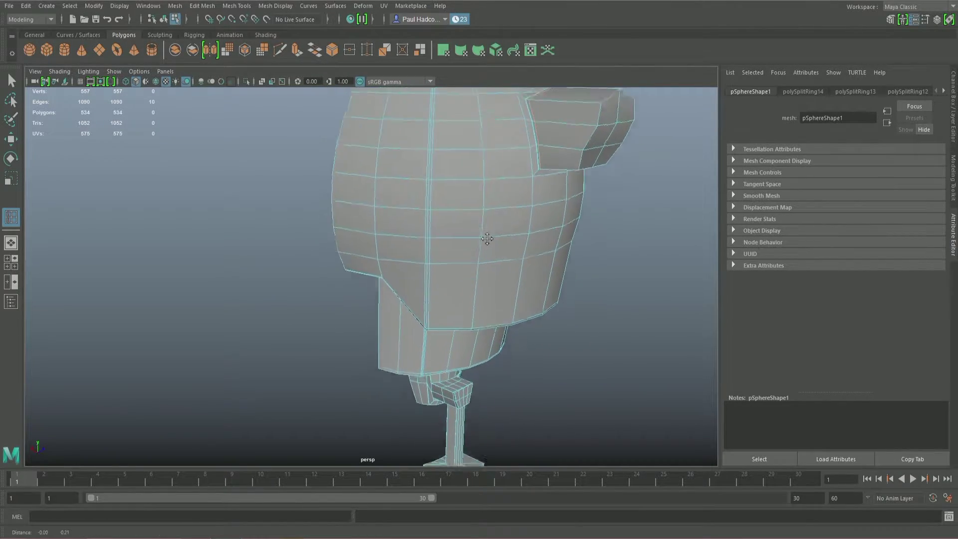
# - Insert edge loops close to the joint where the thin leg rod meets the hip block
pyautogui.keyDown('alt'); pyautogui.moveTo(490, 261); pyautogui.dragTo(492, 149, button='middle'); pyautogui.keyUp('alt')
pyautogui.keyDown('alt'); pyautogui.moveTo(491, 149); pyautogui.dragTo(479, 349); pyautogui.keyUp('alt')
pyautogui.keyDown('alt'); pyautogui.moveTo(479, 349); pyautogui.dragTo(434, 240, button='right'); pyautogui.keyUp('alt')
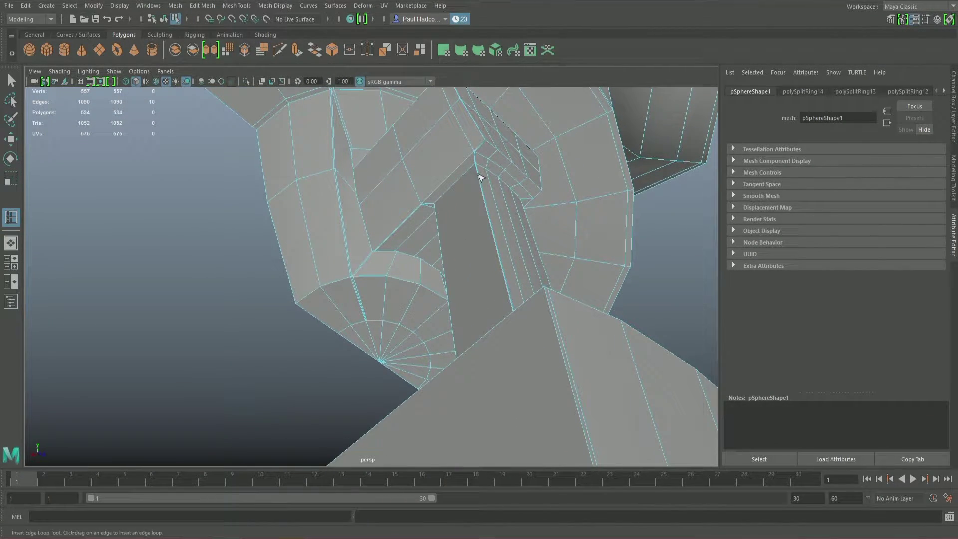
pyautogui.click(480, 167)
pyautogui.click(479, 165)
pyautogui.keyDown('alt'); pyautogui.moveTo(475, 214); pyautogui.dragTo(335, 251); pyautogui.keyUp('alt')
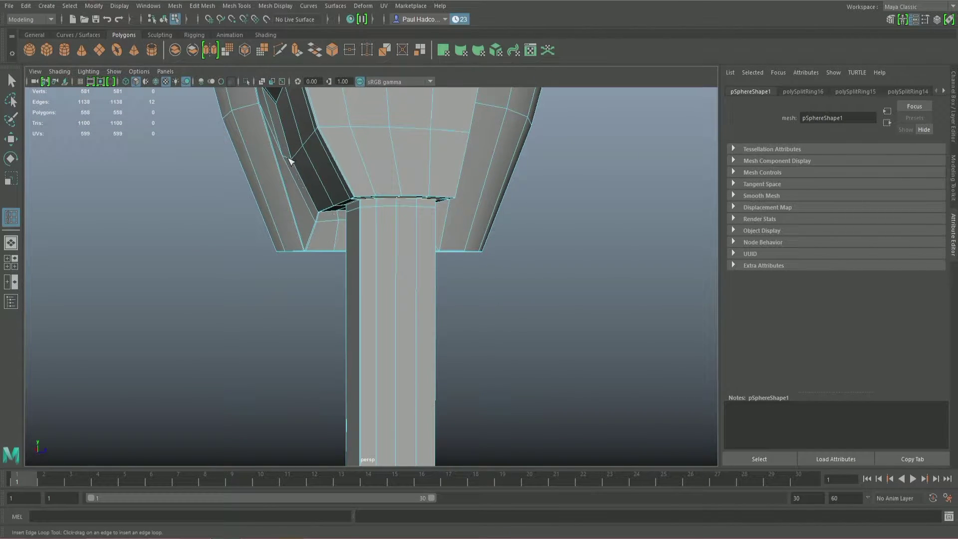
# - Insert supporting edge loops at the leg rod's lower end and where the tapered shin meets the foot
pyautogui.click(378, 284)
pyautogui.keyDown('alt'); pyautogui.moveTo(378, 285); pyautogui.dragTo(367, 432); pyautogui.keyUp('alt')
pyautogui.moveTo(385, 401); pyautogui.dragTo(357, 272)
pyautogui.keyDown('alt'); pyautogui.moveTo(358, 272); pyautogui.dragTo(403, 317, button='right'); pyautogui.keyUp('alt')
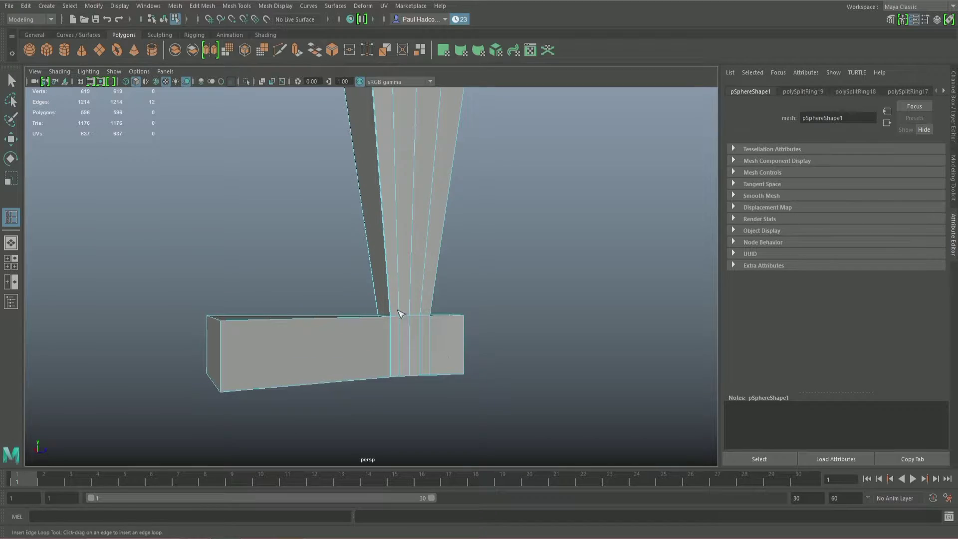
pyautogui.moveTo(390, 305); pyautogui.dragTo(395, 323)
# - Preview the model smoothed and examine the leg rod, shin and foot for edges that still round off
pyautogui.keyDown('alt'); pyautogui.moveTo(367, 368); pyautogui.dragTo(390, 337); pyautogui.keyUp('alt')
pyautogui.keyDown('alt'); pyautogui.moveTo(390, 337); pyautogui.dragTo(388, 250, button='right'); pyautogui.keyUp('alt')
pyautogui.keyDown('alt'); pyautogui.moveTo(387, 251); pyautogui.dragTo(313, 299); pyautogui.keyUp('alt')
pyautogui.keyDown('alt'); pyautogui.moveTo(314, 299); pyautogui.dragTo(305, 289, button='right'); pyautogui.keyUp('alt')
pyautogui.keyDown('alt'); pyautogui.moveTo(306, 290); pyautogui.dragTo(319, 342, button='middle'); pyautogui.keyUp('alt')
pyautogui.keyDown('alt'); pyautogui.moveTo(319, 342); pyautogui.dragTo(402, 313); pyautogui.keyUp('alt')
pyautogui.press('3')
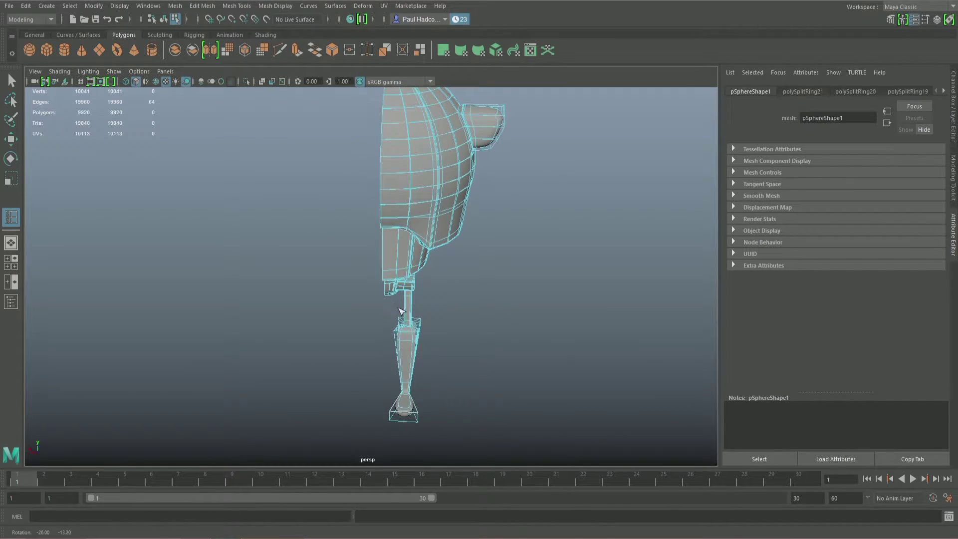
pyautogui.press('q')
pyautogui.click(376, 352)
pyautogui.scroll(3, 449, 350)
pyautogui.keyDown('alt'); pyautogui.moveTo(432, 392); pyautogui.dragTo(401, 310, button='middle'); pyautogui.keyUp('alt')
pyautogui.keyDown('alt'); pyautogui.moveTo(422, 399); pyautogui.dragTo(440, 374); pyautogui.keyUp('alt')
pyautogui.keyDown('alt'); pyautogui.moveTo(441, 374); pyautogui.dragTo(511, 441, button='right'); pyautogui.keyUp('alt')
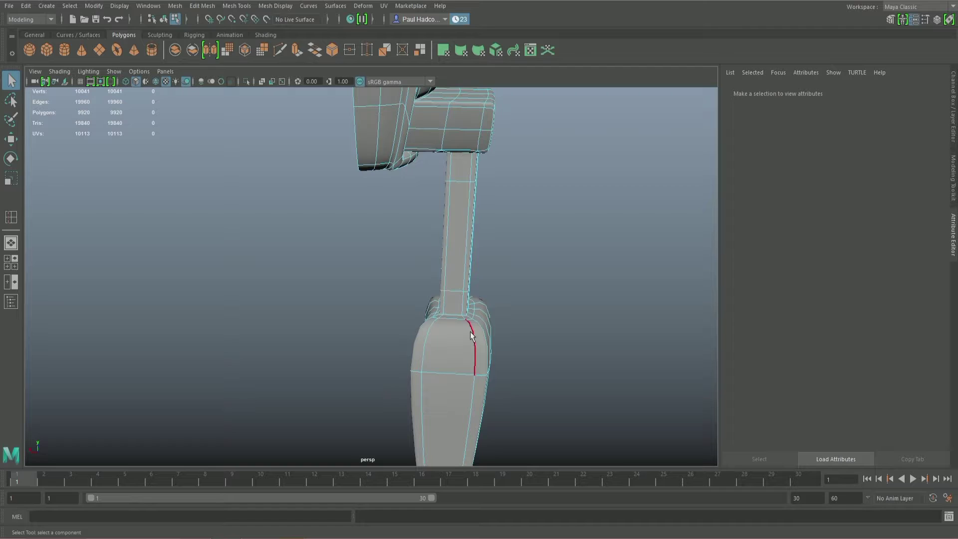
# - Turn off the smooth preview and insert edge loops on both sides of the tapered shin's top rim
pyautogui.press('1')
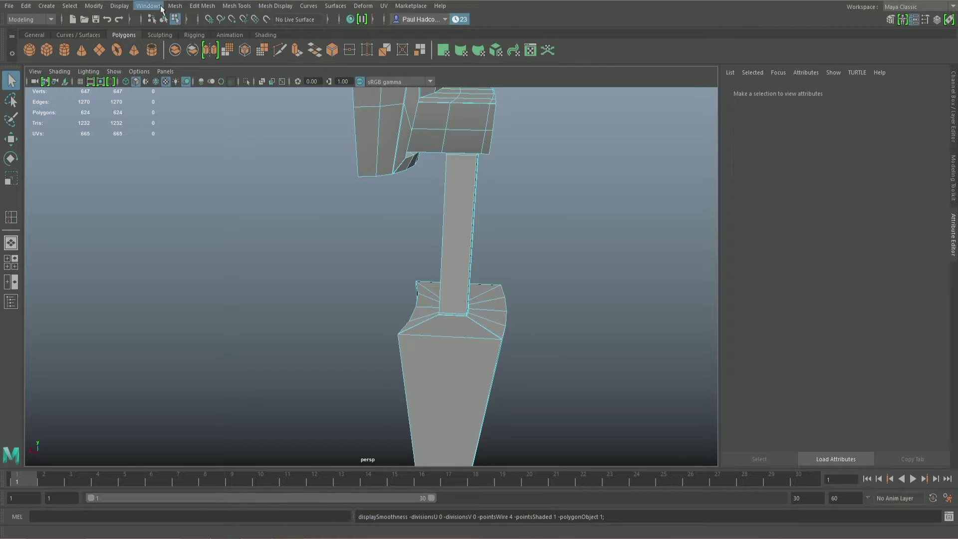
pyautogui.click(236, 5)
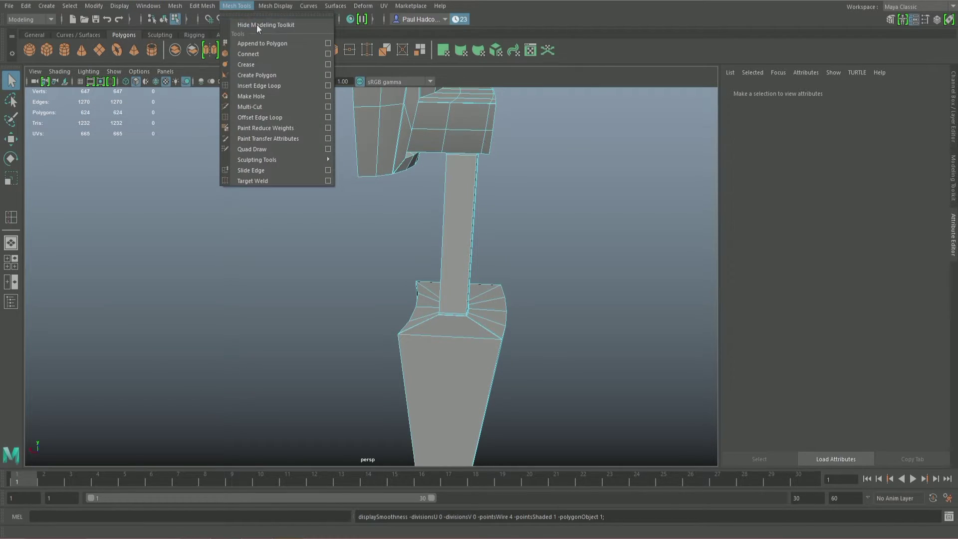
pyautogui.click(283, 86)
pyautogui.moveTo(402, 344)
pyautogui.mouseDown()
pyautogui.moveTo(409, 329)
pyautogui.moveTo(400, 333)
pyautogui.mouseUp()
pyautogui.keyDown('alt'); pyautogui.moveTo(450, 368); pyautogui.dragTo(427, 222, button='middle'); pyautogui.keyUp('alt')
pyautogui.keyDown('alt'); pyautogui.moveTo(452, 314); pyautogui.dragTo(445, 322); pyautogui.keyUp('alt')
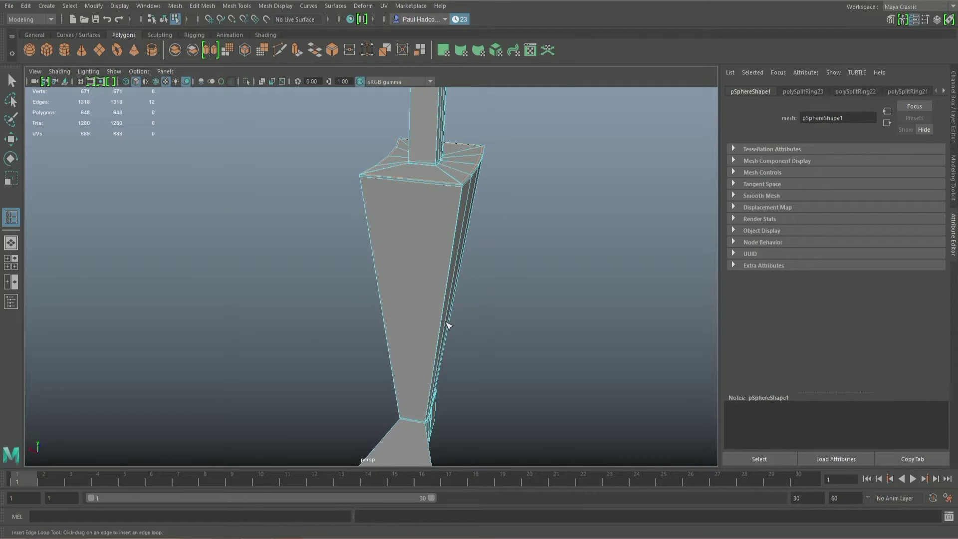
# - Preview the model smoothed again, clear the selection and examine the leg and whole body from several angles
pyautogui.press('3')
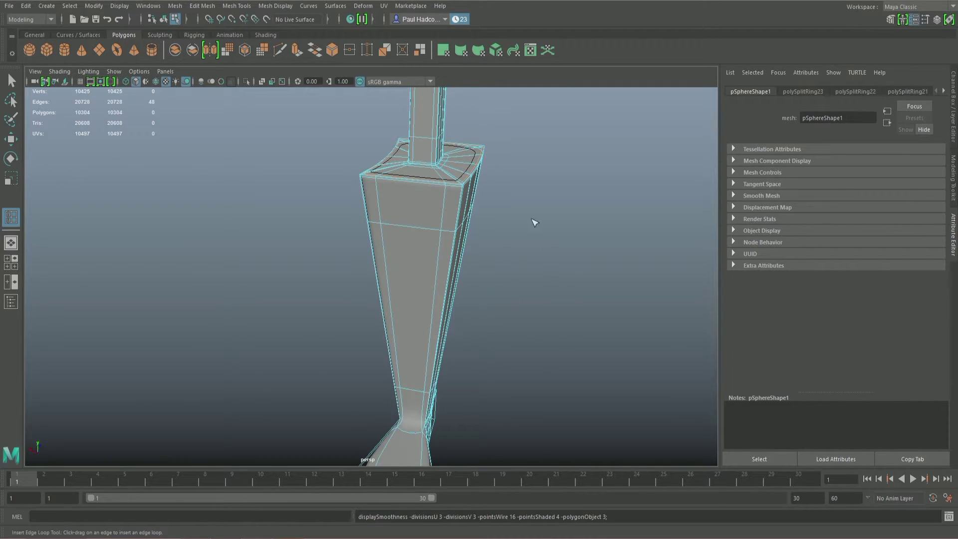
pyautogui.click(11, 82)
pyautogui.click(234, 245)
pyautogui.keyDown('alt'); pyautogui.moveTo(297, 302); pyautogui.dragTo(280, 276, button='right'); pyautogui.keyUp('alt')
pyautogui.moveTo(280, 276)
pyautogui.keyDown('alt'); pyautogui.mouseDown()
pyautogui.moveTo(339, 274)
pyautogui.moveTo(287, 263)
pyautogui.mouseUp(); pyautogui.keyUp('alt')
pyautogui.keyDown('alt'); pyautogui.moveTo(291, 267); pyautogui.dragTo(284, 253, button='right'); pyautogui.keyUp('alt')
pyautogui.keyDown('alt'); pyautogui.moveTo(301, 242); pyautogui.dragTo(294, 318, button='middle'); pyautogui.keyUp('alt')
pyautogui.keyDown('alt'); pyautogui.moveTo(293, 319); pyautogui.dragTo(291, 268); pyautogui.keyUp('alt')
pyautogui.keyDown('alt'); pyautogui.moveTo(291, 268); pyautogui.dragTo(288, 295, button='middle'); pyautogui.keyUp('alt')
pyautogui.keyDown('alt'); pyautogui.moveTo(288, 294); pyautogui.dragTo(516, 297); pyautogui.keyUp('alt')
pyautogui.scroll(3, 514, 298)
pyautogui.keyDown('alt'); pyautogui.moveTo(415, 342); pyautogui.dragTo(438, 280, button='middle'); pyautogui.keyUp('alt')
pyautogui.keyDown('alt'); pyautogui.moveTo(401, 304); pyautogui.dragTo(400, 280); pyautogui.keyUp('alt')
pyautogui.keyDown('alt'); pyautogui.moveTo(400, 280); pyautogui.dragTo(426, 339, button='middle'); pyautogui.keyUp('alt')
pyautogui.keyDown('alt'); pyautogui.moveTo(425, 340); pyautogui.dragTo(378, 251); pyautogui.keyUp('alt')
# - Return the half robot to object mode with the unsmoothed display
pyautogui.moveTo(363, 210); pyautogui.dragTo(390, 198, button='right')
pyautogui.press('1')
pyautogui.keyDown('alt'); pyautogui.moveTo(391, 198); pyautogui.dragTo(352, 332); pyautogui.keyUp('alt')
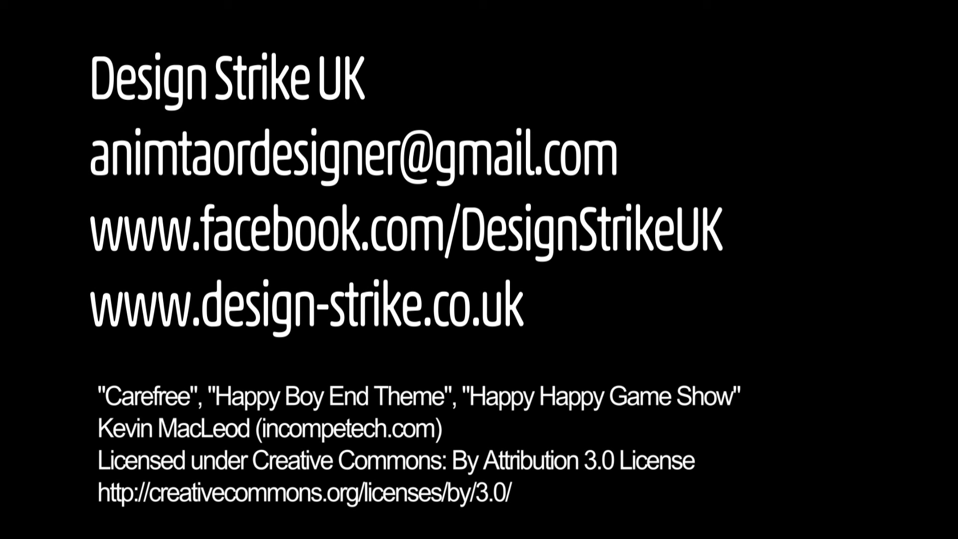